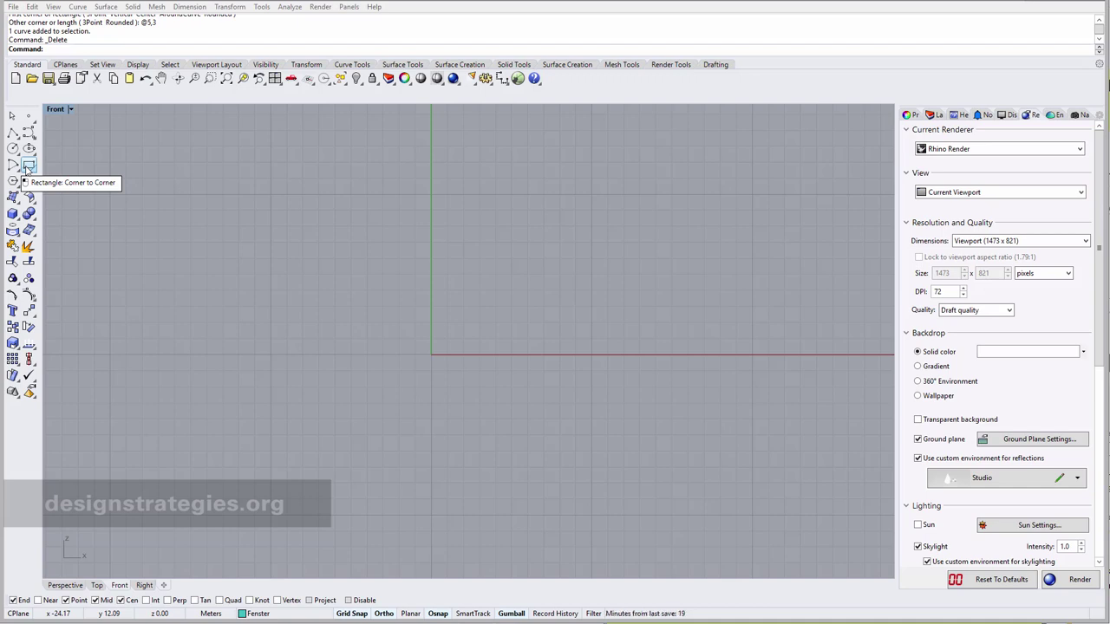
Step: Draw a rectangle from the origin in the Front view, entering the opposite corner as @5,3
{"action": "left_click", "coordinate": [27, 168]}
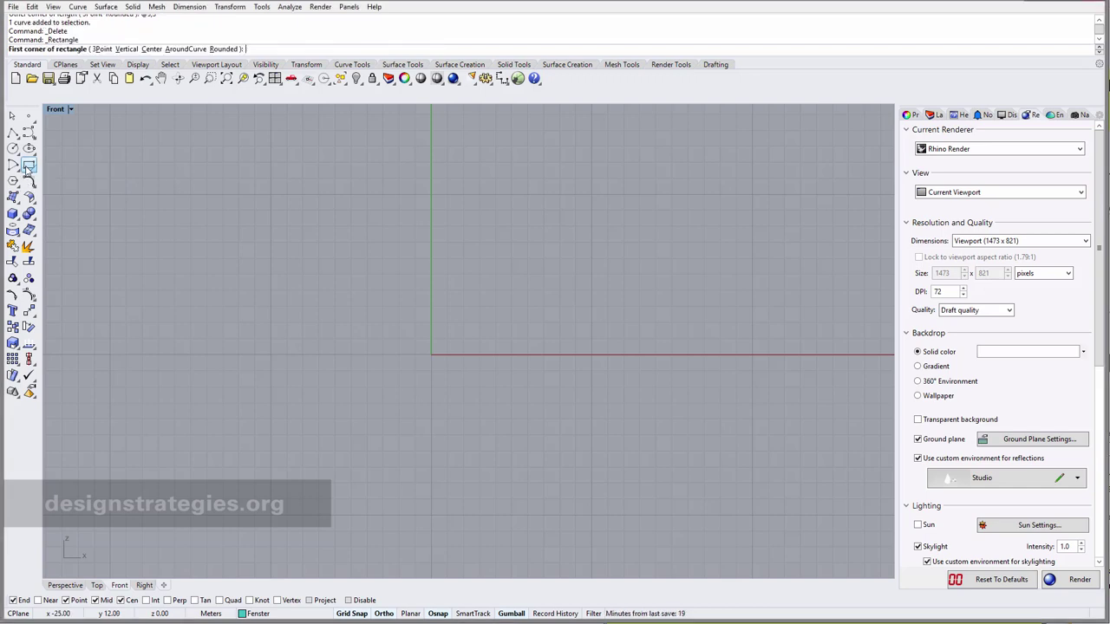
{"action": "left_click", "coordinate": [431, 354]}
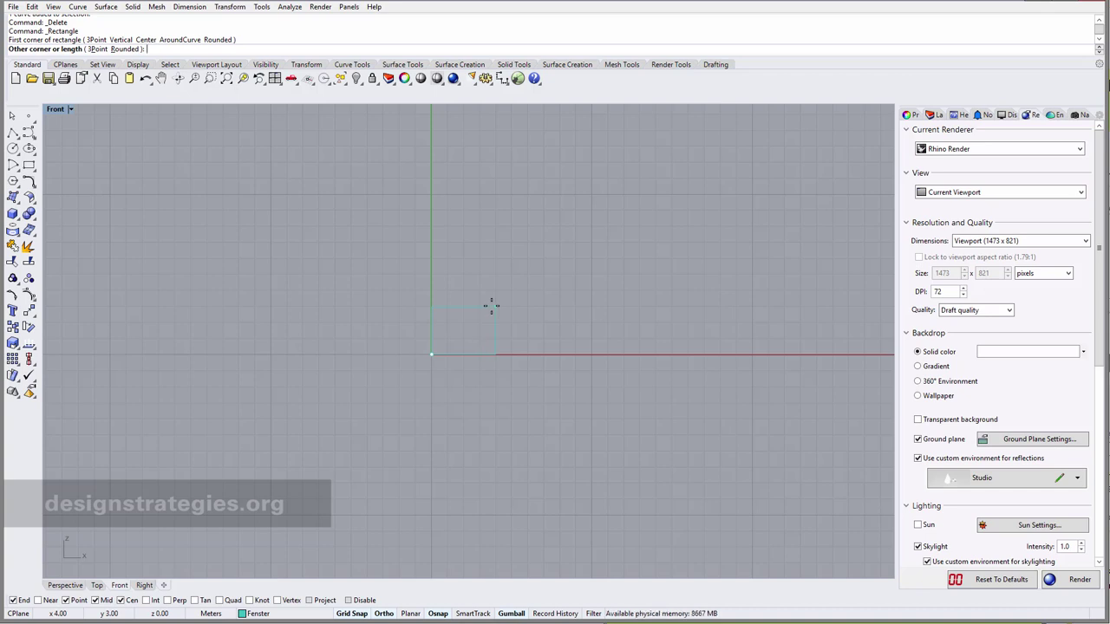
{"action": "type", "text": "@"}
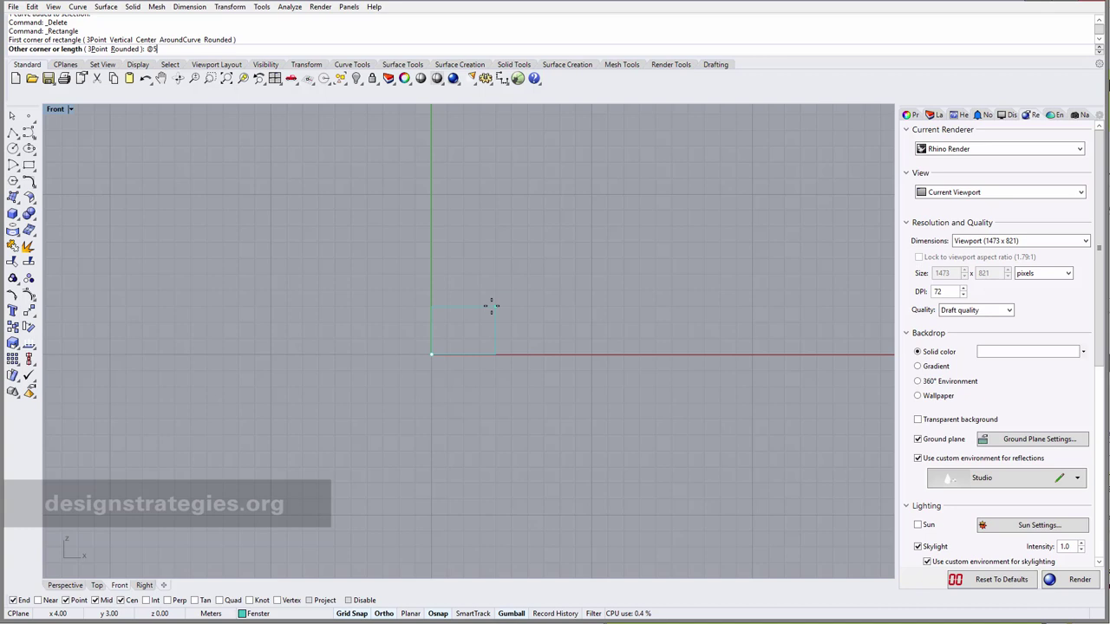
{"action": "type", "text": "5,3"}
{"action": "key", "text": "Return"}
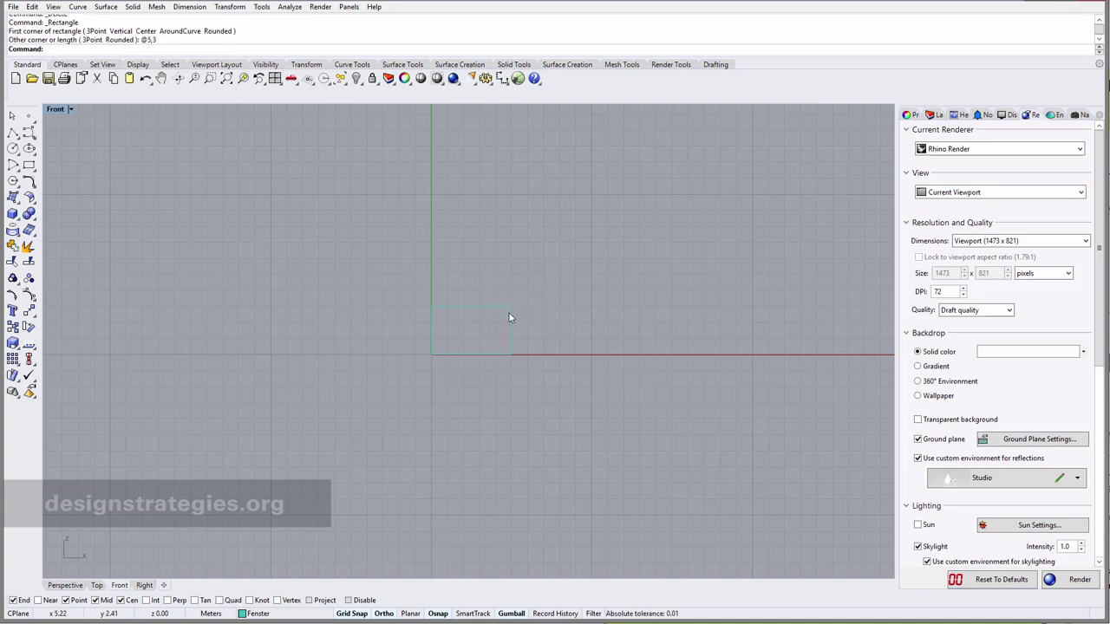
{"action": "scroll", "coordinate": [482, 322], "scroll_direction": "up", "scroll_amount": 3}
Step: Offset the rectangle 0.15 inward with O, then select both outer and inner curves
{"action": "left_click", "coordinate": [485, 296]}
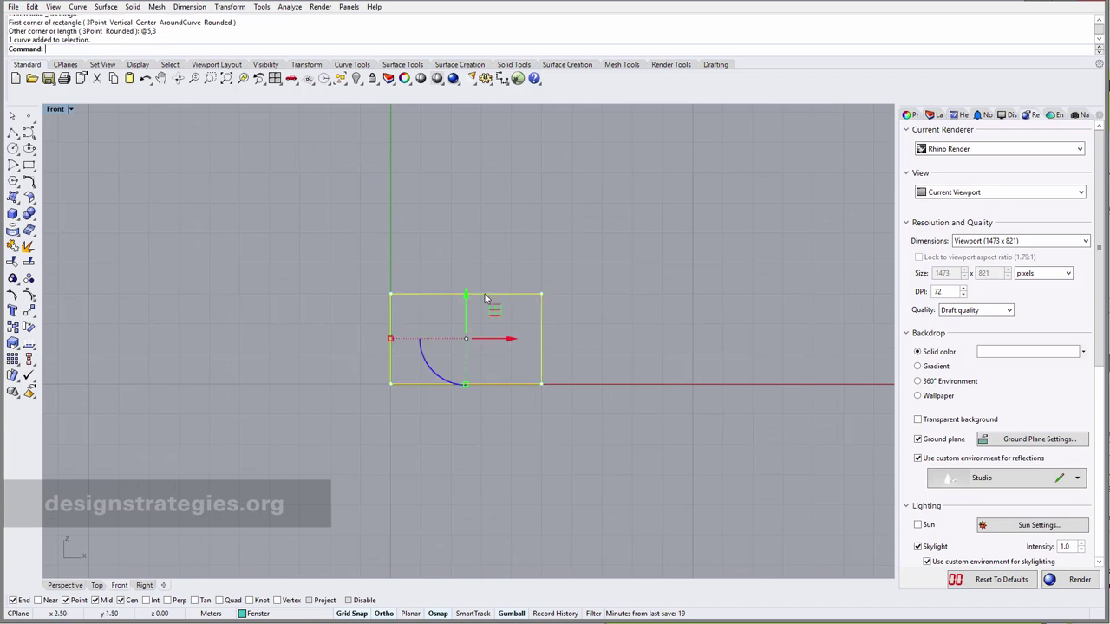
{"action": "type", "text": "Offset"}
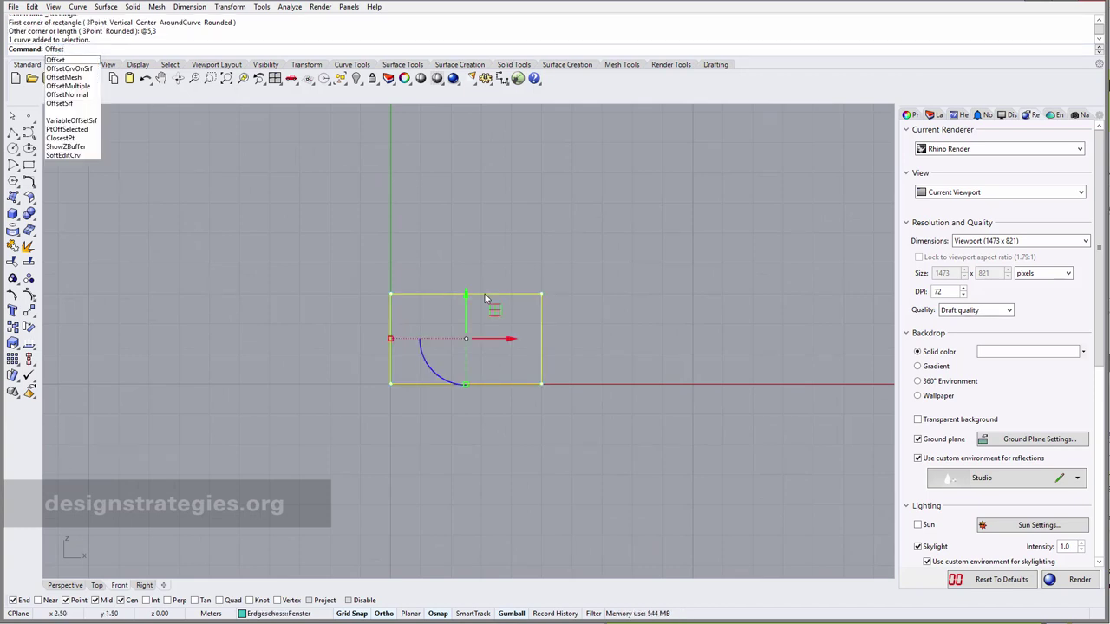
{"action": "key", "text": "Return"}
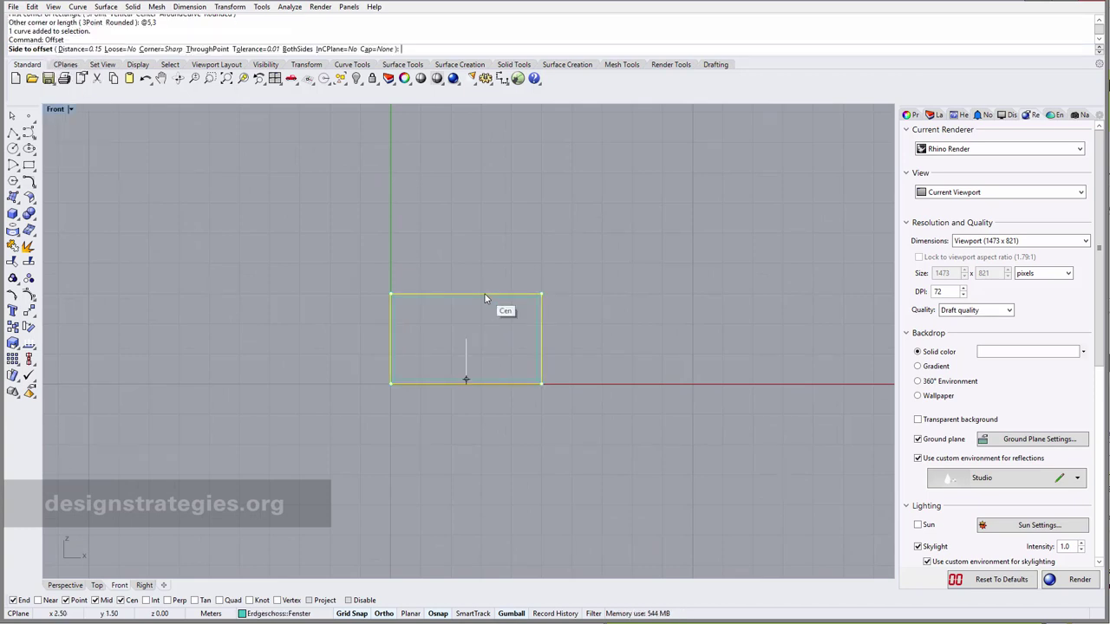
{"action": "scroll", "coordinate": [499, 312], "scroll_direction": "up", "scroll_amount": 2}
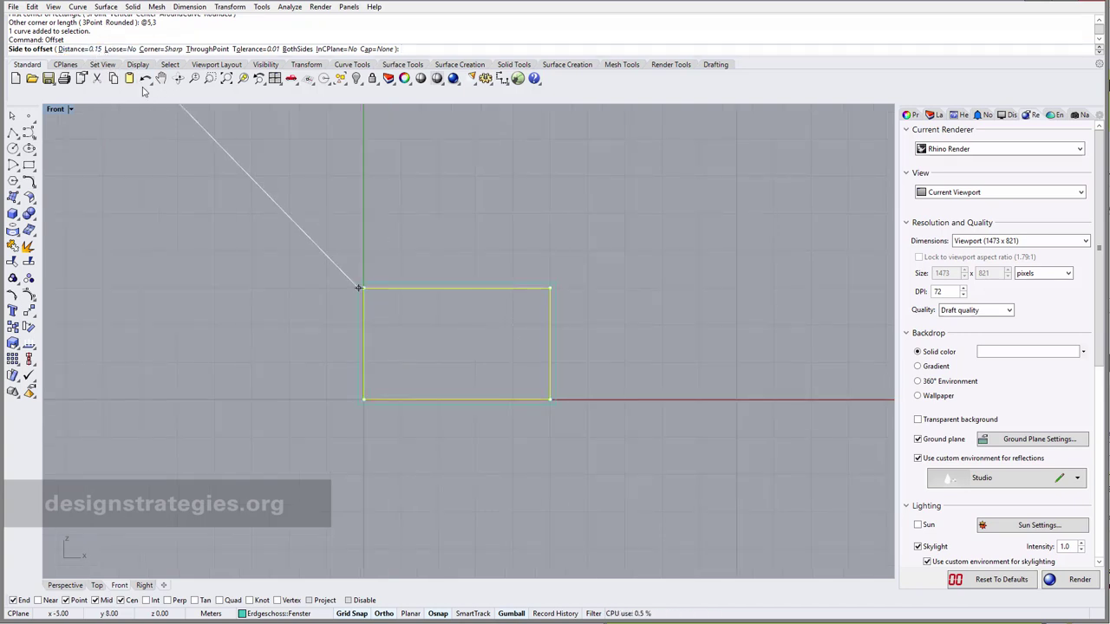
{"action": "left_click", "coordinate": [425, 301]}
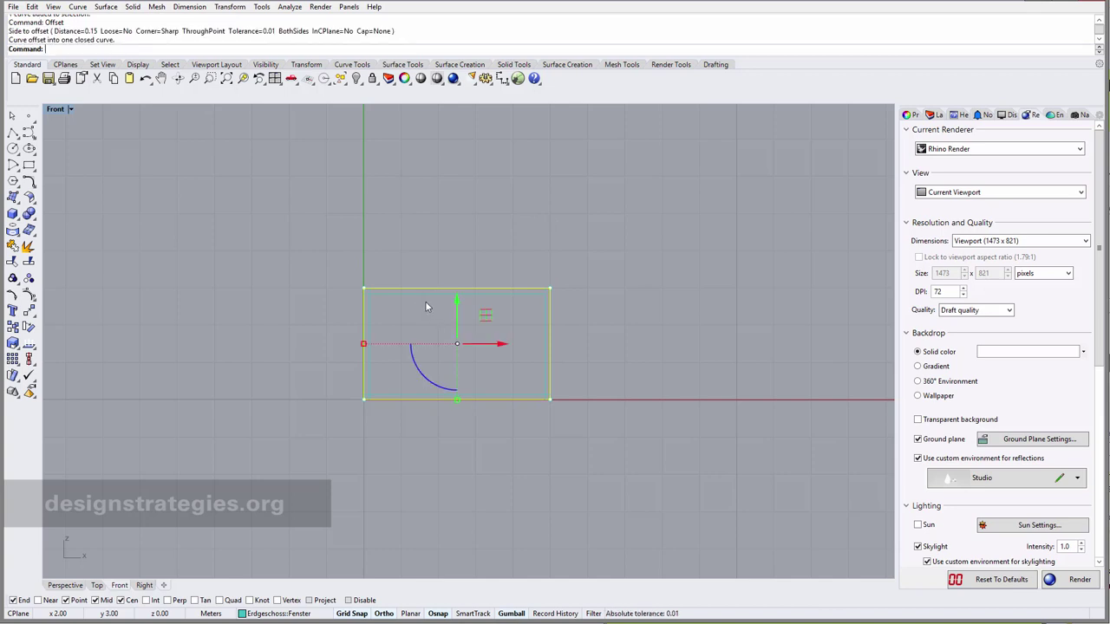
{"action": "scroll", "coordinate": [513, 275], "scroll_direction": "up", "scroll_amount": 1}
{"action": "scroll", "coordinate": [514, 279], "scroll_direction": "up", "scroll_amount": 1}
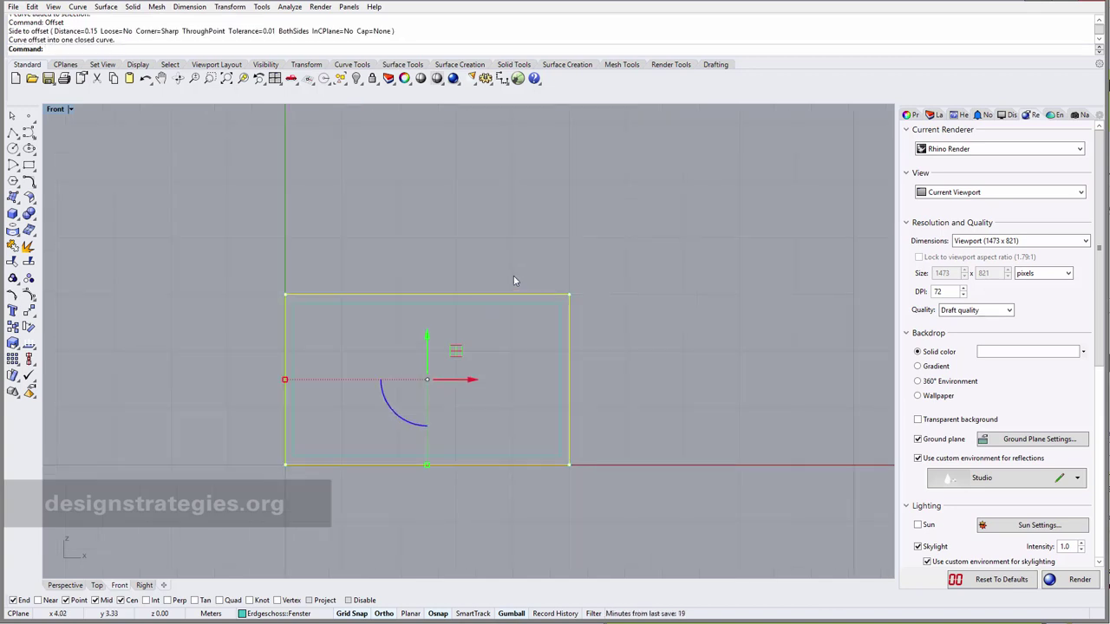
{"action": "left_click", "coordinate": [515, 304]}
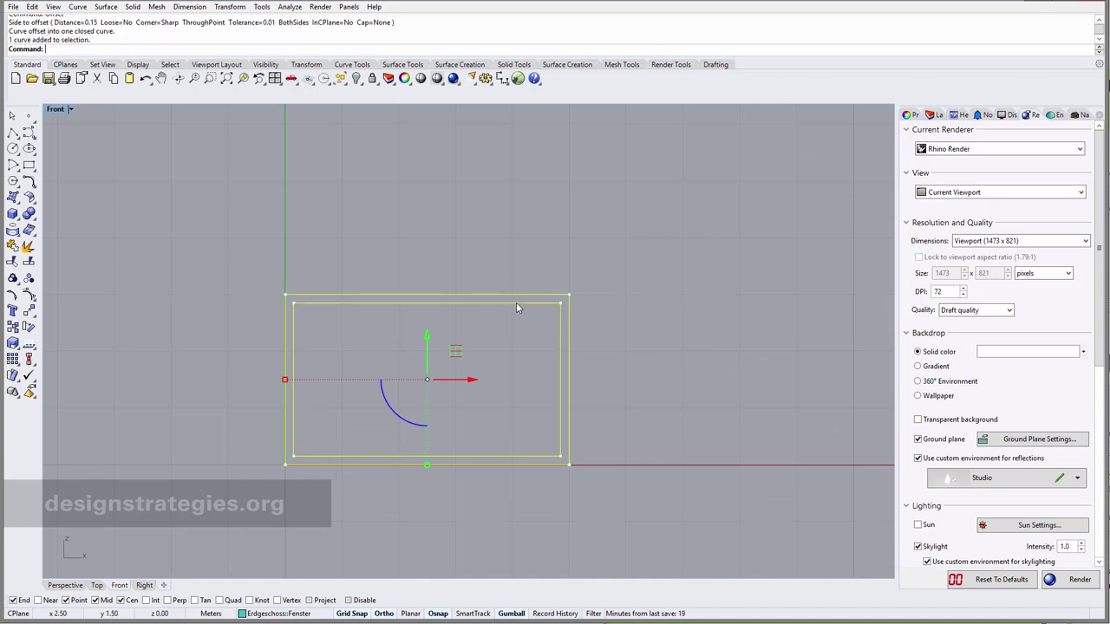
Step: Restore four views and extrude both rectangles with ExtrudeCrv into a 0.08-deep solid frame
{"action": "double_click", "coordinate": [56, 110]}
{"action": "scroll", "coordinate": [615, 202], "scroll_direction": "up", "scroll_amount": 4}
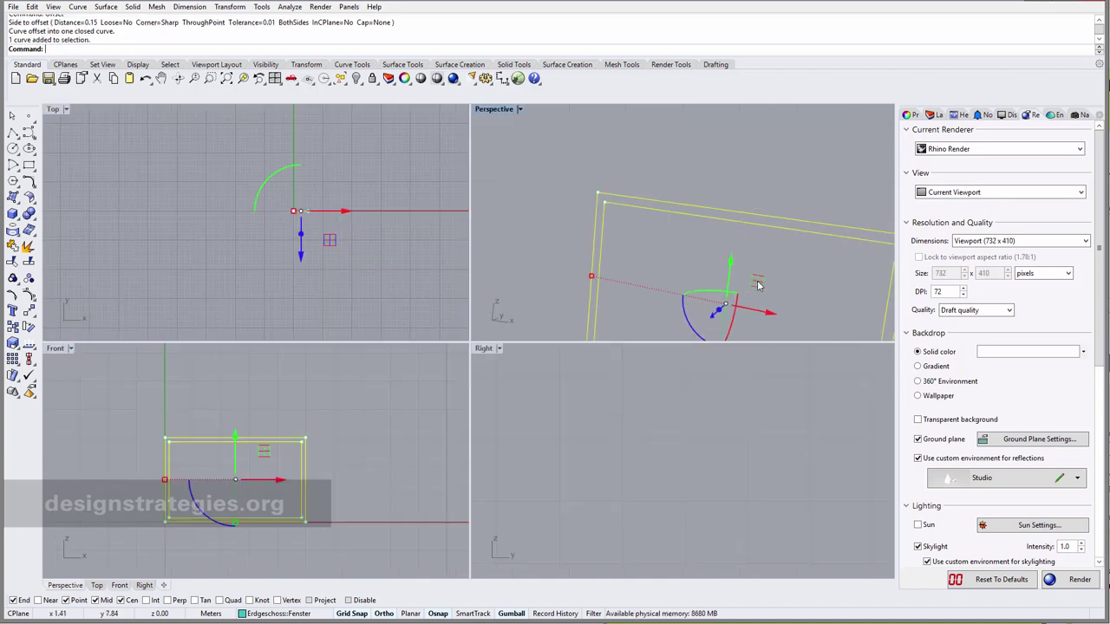
{"action": "type", "text": "extr"}
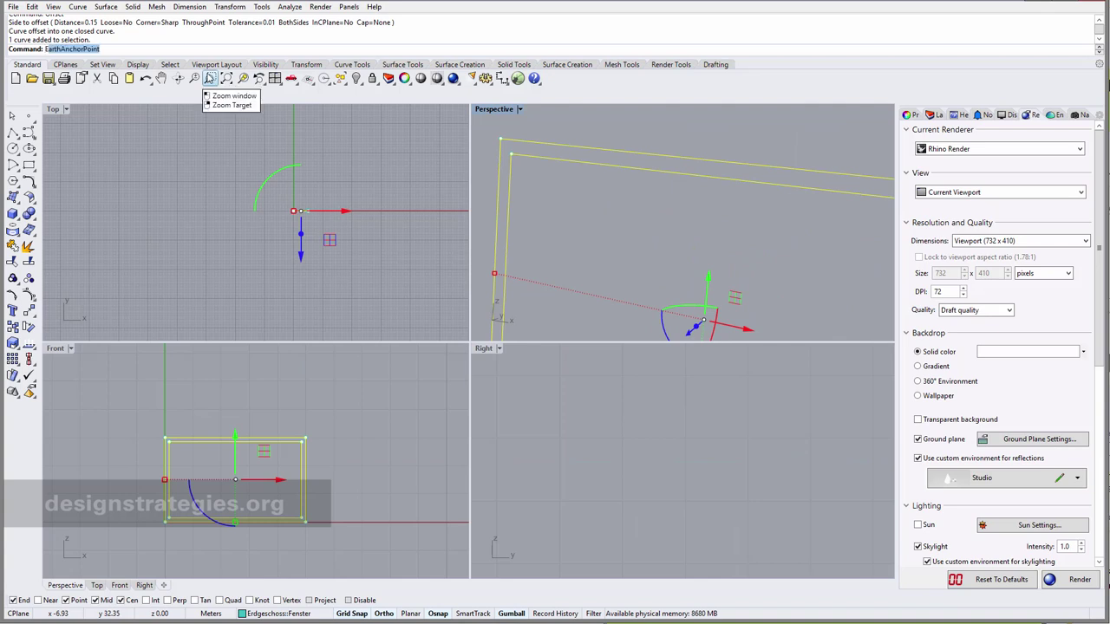
{"action": "key", "text": "Return"}
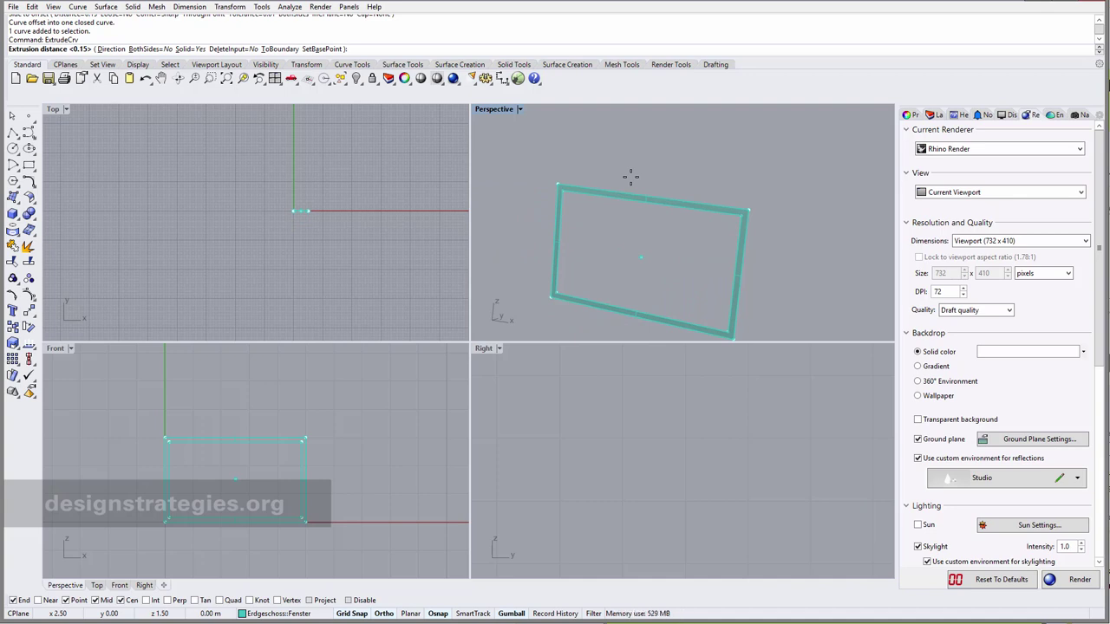
{"action": "type", "text": "88"}
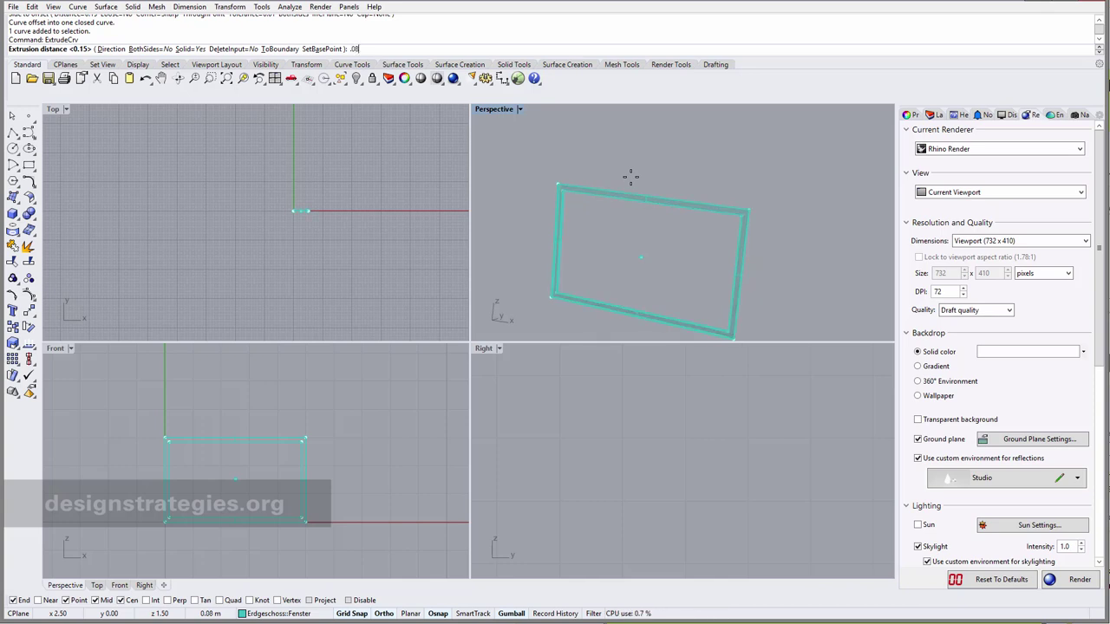
{"action": "key", "text": "Return"}
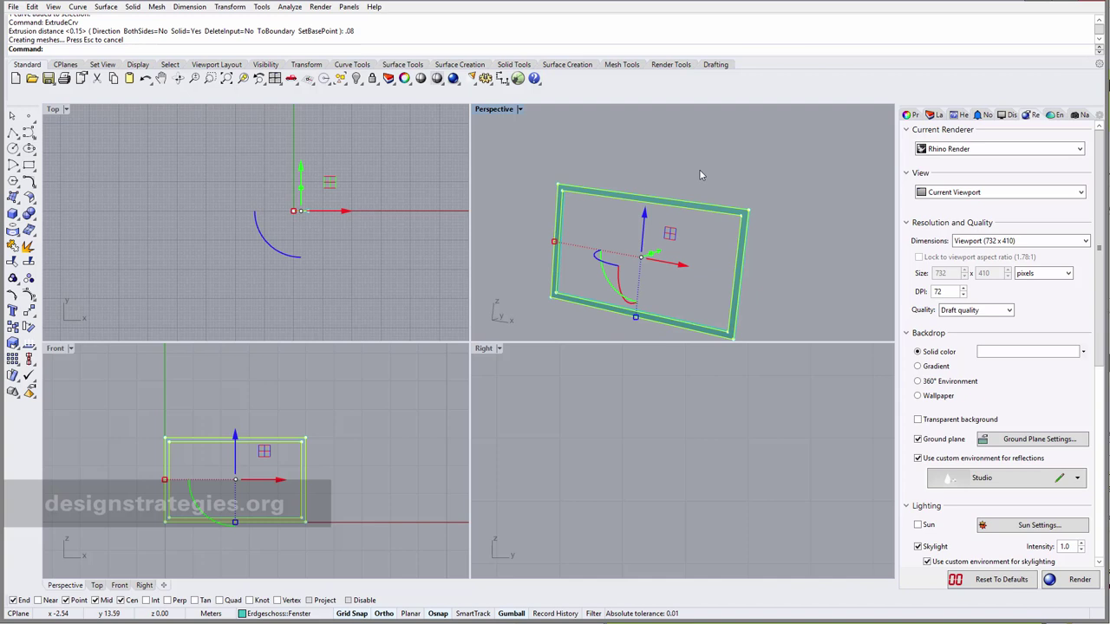
{"action": "right_click_drag", "start_coordinate": [690, 212], "coordinate": [569, 180]}
{"action": "double_click", "coordinate": [494, 108]}
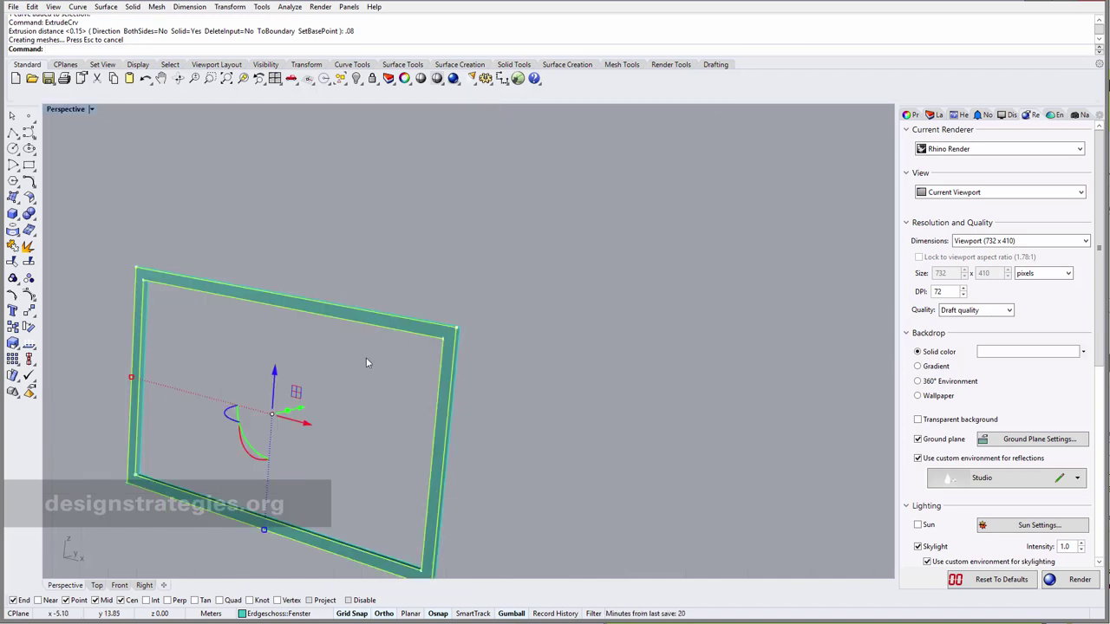
{"action": "scroll", "coordinate": [133, 482], "scroll_direction": "up", "scroll_amount": 3}
{"action": "scroll", "coordinate": [145, 484], "scroll_direction": "down", "scroll_amount": 5}
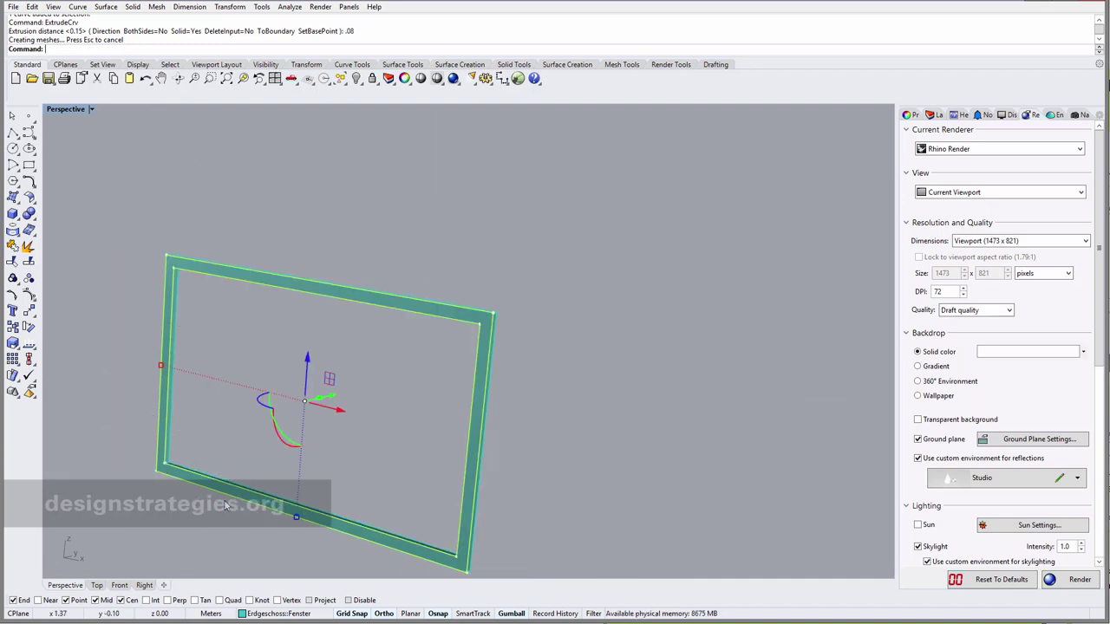
{"action": "mouse_move", "coordinate": [331, 498]}
{"action": "right_mouse_down"}
{"action": "mouse_move", "coordinate": [370, 501]}
{"action": "mouse_move", "coordinate": [352, 491]}
{"action": "right_mouse_up"}
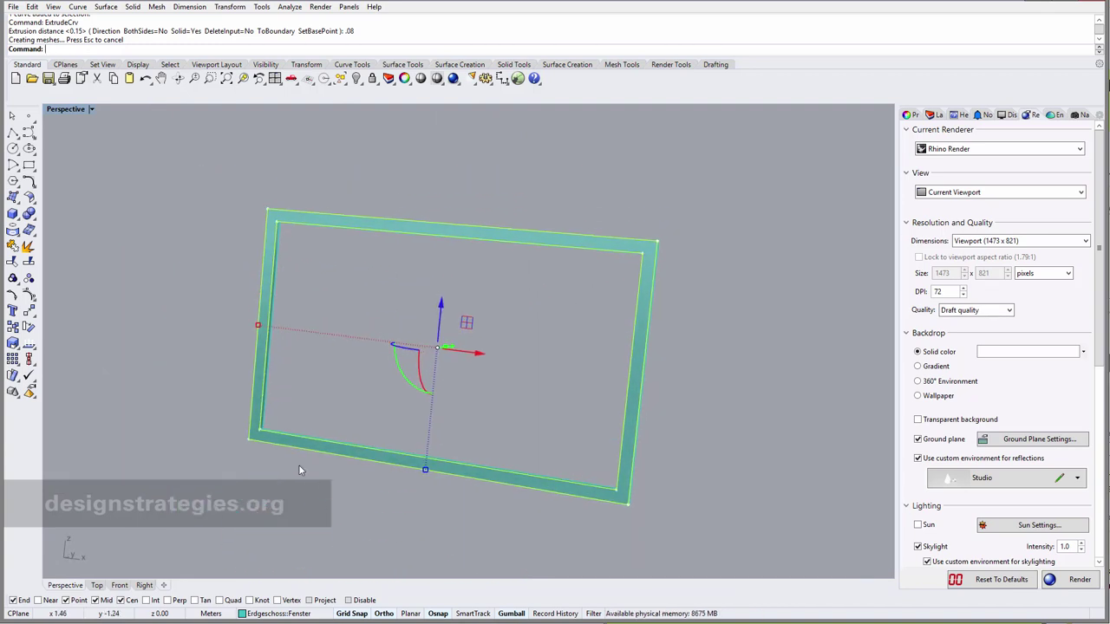
{"action": "right_click_drag", "start_coordinate": [342, 423], "coordinate": [332, 440]}
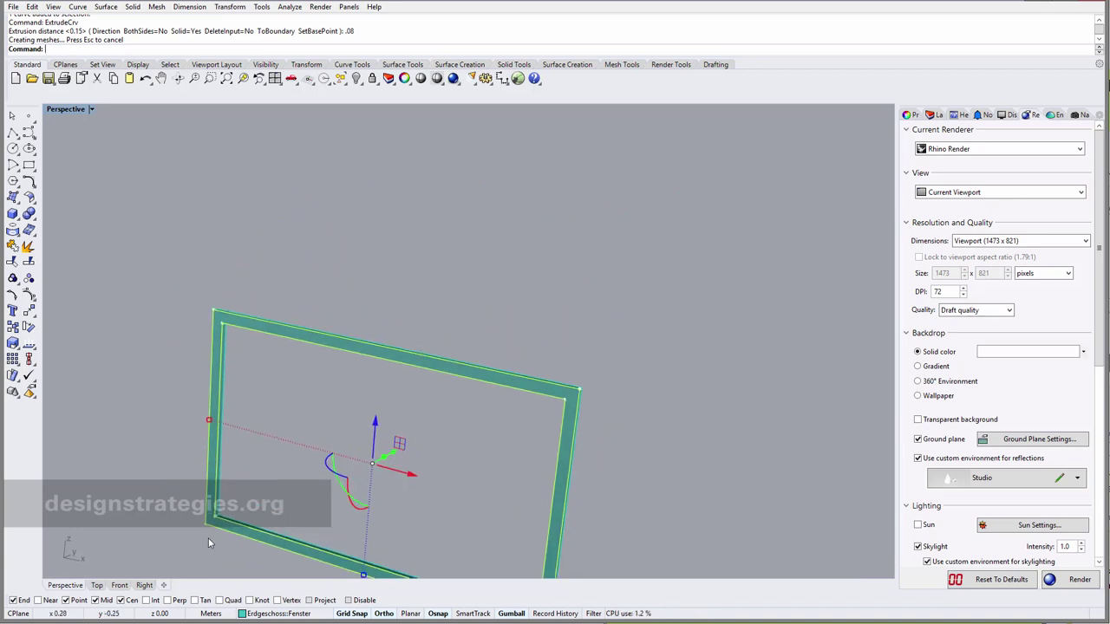
{"action": "scroll", "coordinate": [208, 538], "scroll_direction": "up", "scroll_amount": 3}
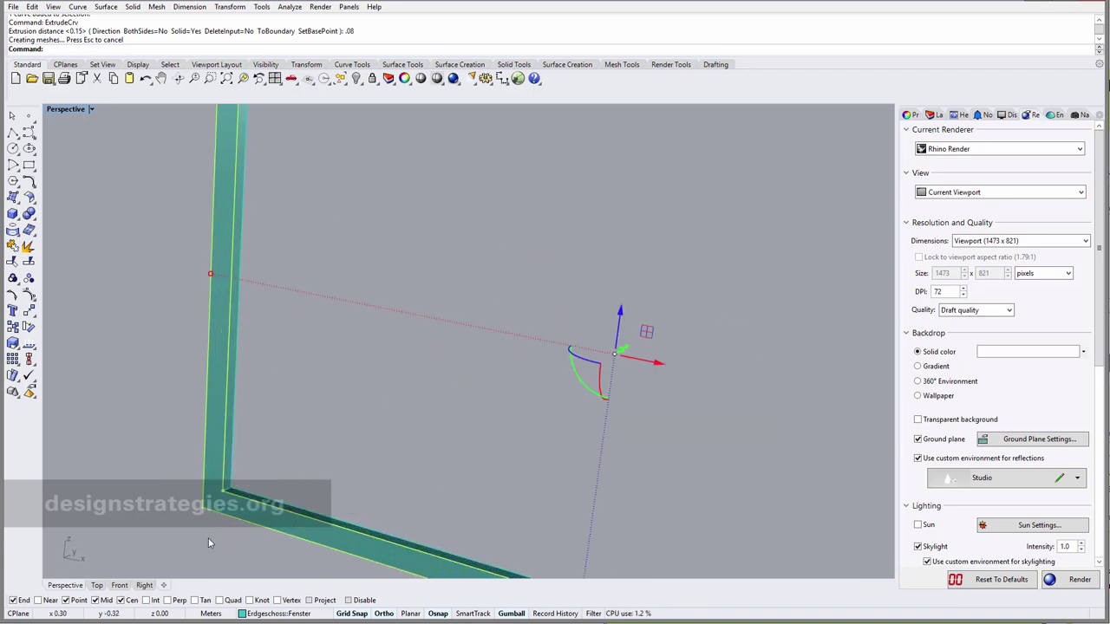
Step: Start a 3-point rectangle and snap its first edge along the frame's inner edge
{"action": "left_click", "coordinate": [29, 167]}
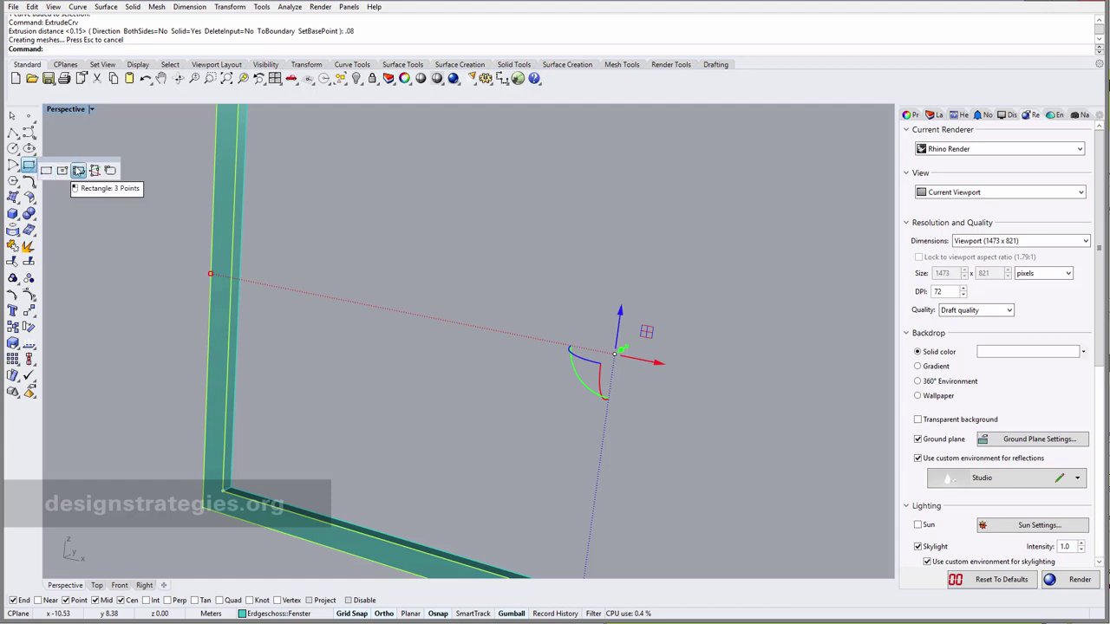
{"action": "left_click", "coordinate": [78, 170]}
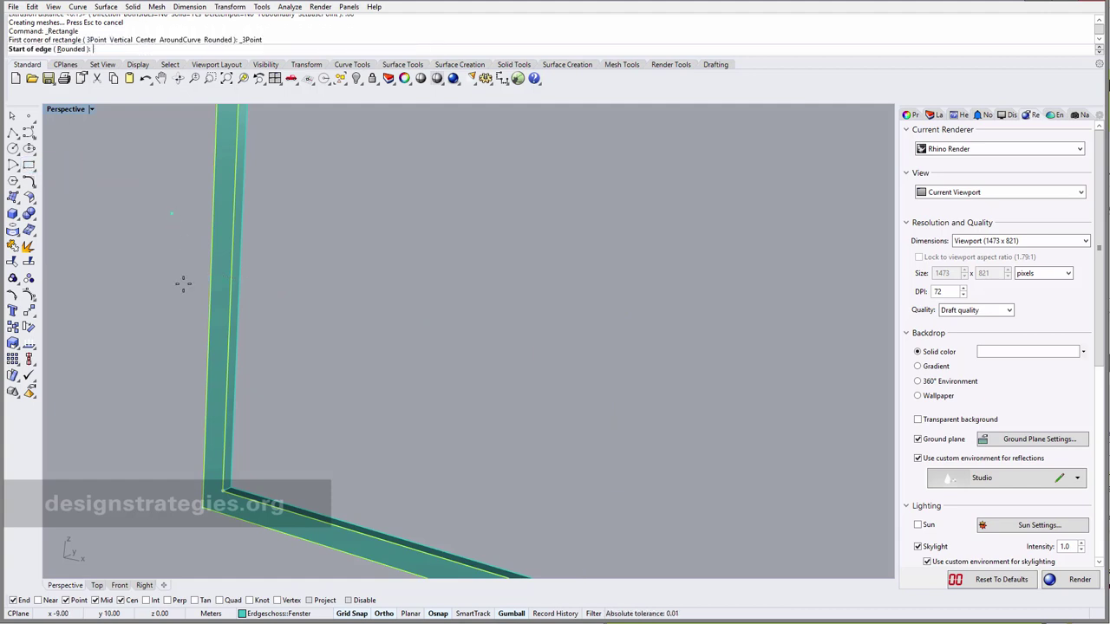
{"action": "scroll", "coordinate": [196, 487], "scroll_direction": "down", "scroll_amount": 5}
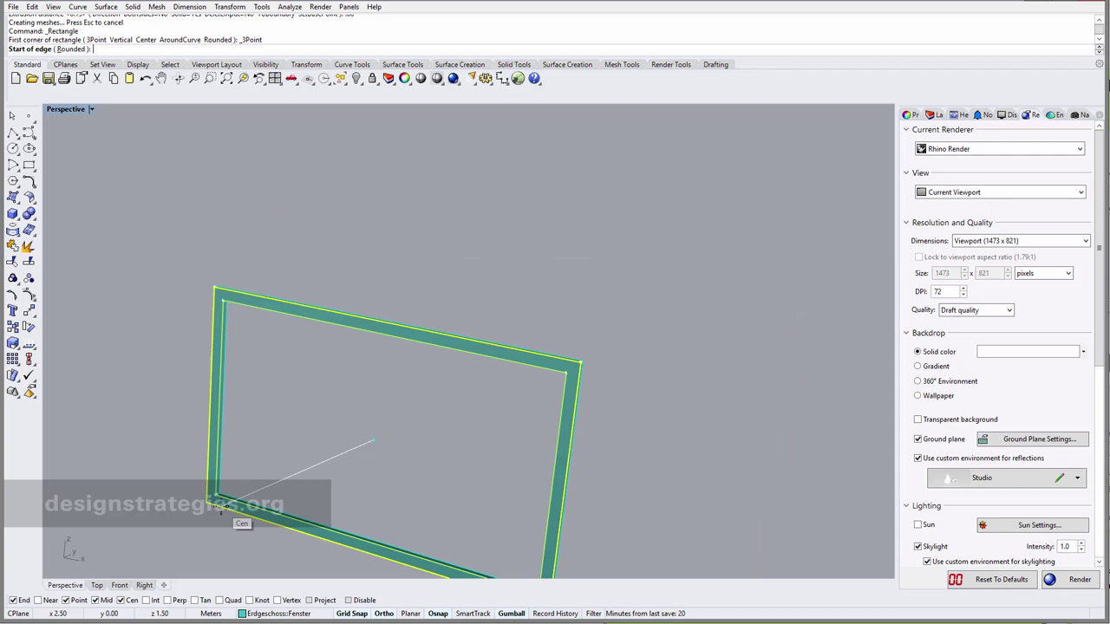
{"action": "scroll", "coordinate": [219, 473], "scroll_direction": "up", "scroll_amount": 5}
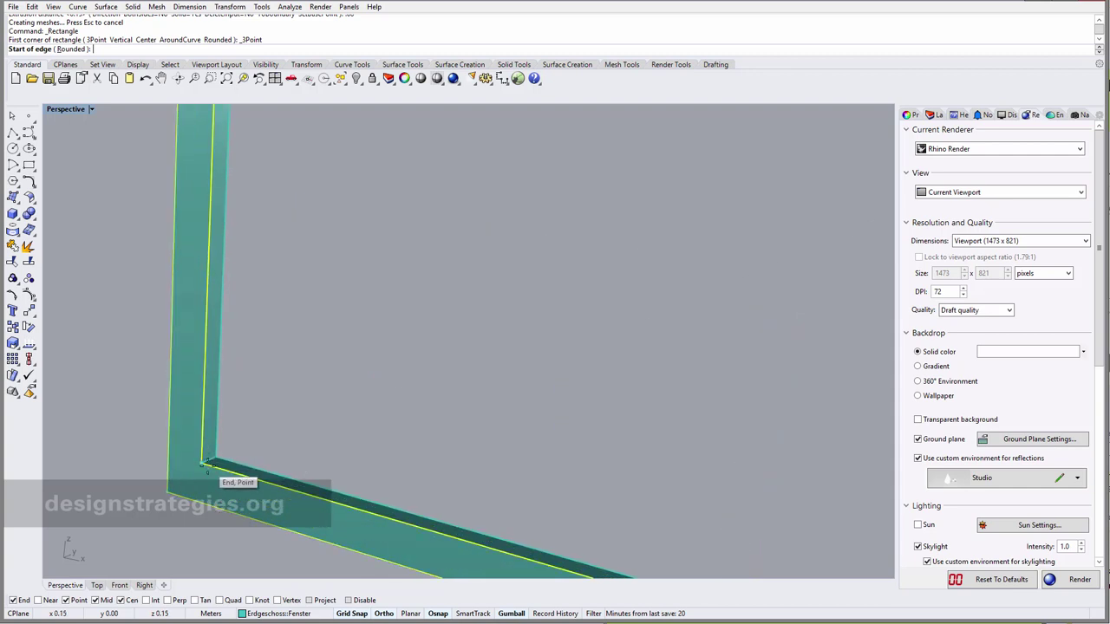
{"action": "scroll", "coordinate": [210, 468], "scroll_direction": "up", "scroll_amount": 3}
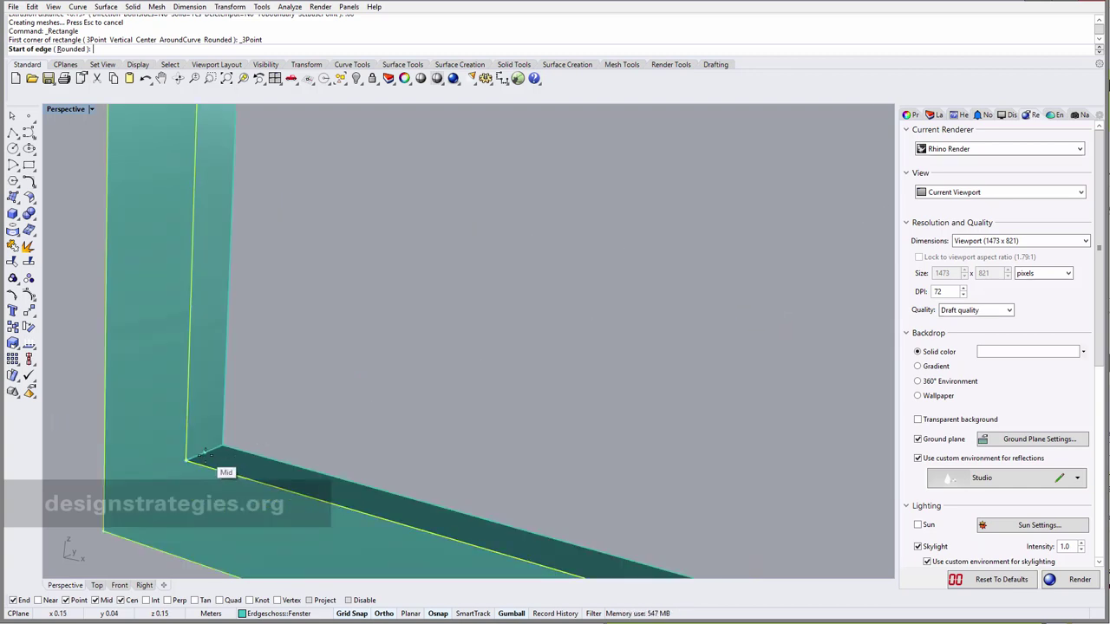
{"action": "left_click", "coordinate": [205, 454]}
{"action": "scroll", "coordinate": [205, 454], "scroll_direction": "down", "scroll_amount": 5}
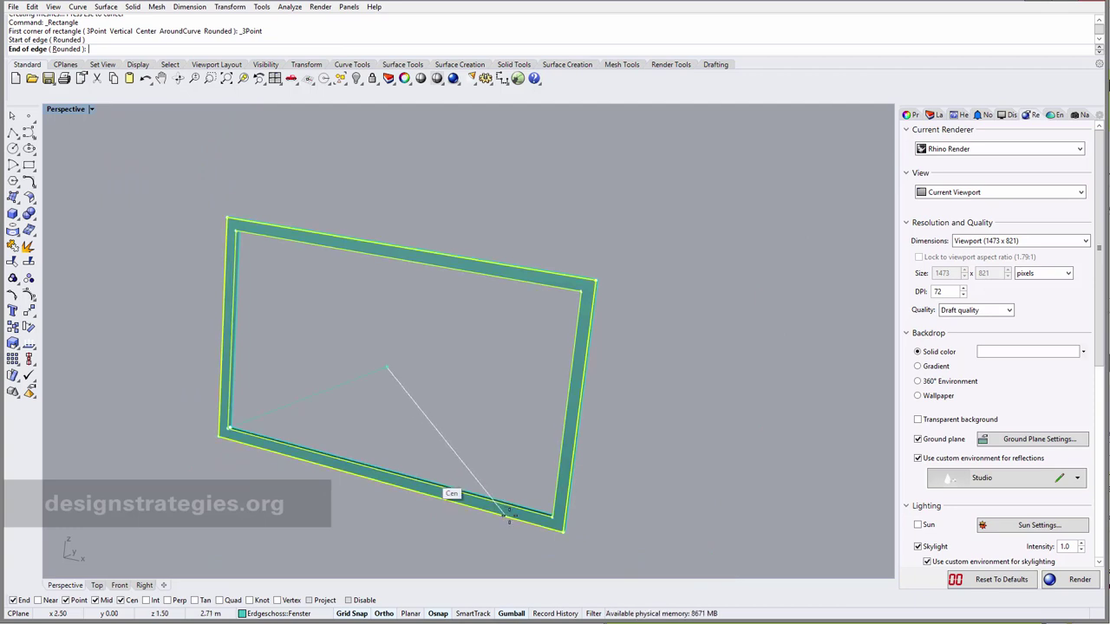
{"action": "right_click_drag", "start_coordinate": [538, 542], "coordinate": [601, 540]}
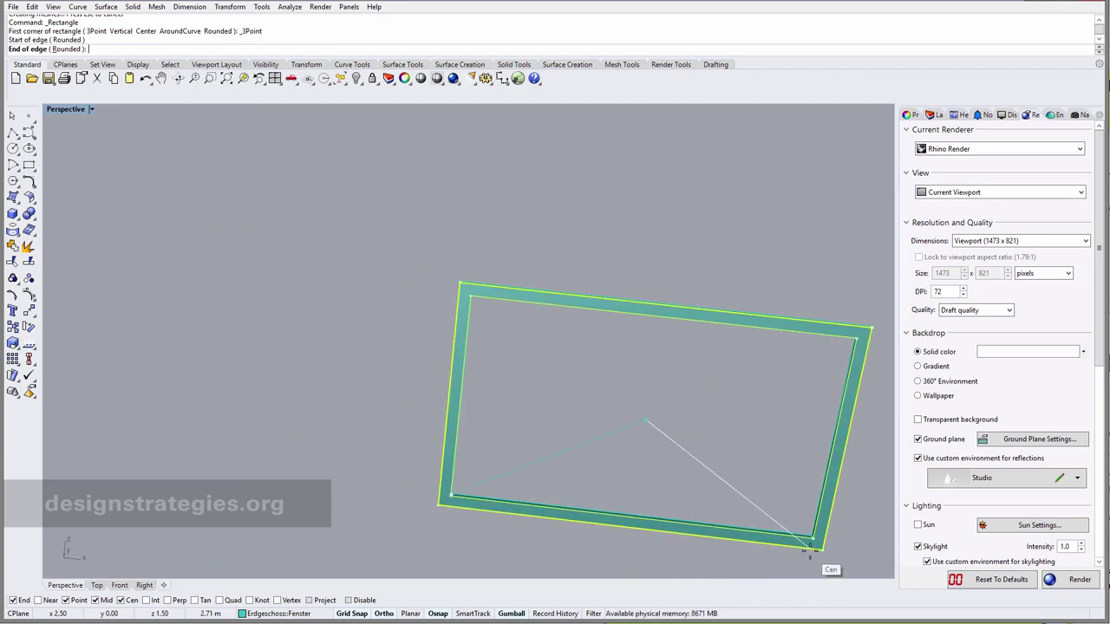
{"action": "scroll", "coordinate": [808, 553], "scroll_direction": "up", "scroll_amount": 5}
{"action": "scroll", "coordinate": [808, 552], "scroll_direction": "up", "scroll_amount": 4}
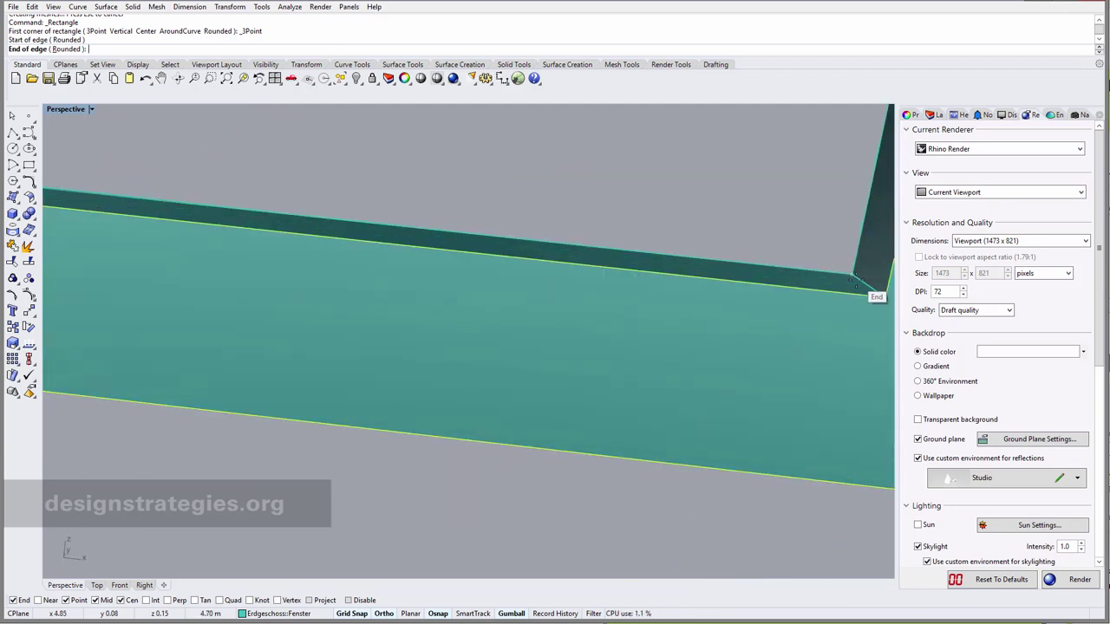
{"action": "left_click", "coordinate": [864, 286]}
Step: Set the rectangle's width at the frame's inner corner to complete the opening outline
{"action": "scroll", "coordinate": [665, 264], "scroll_direction": "down", "scroll_amount": 6}
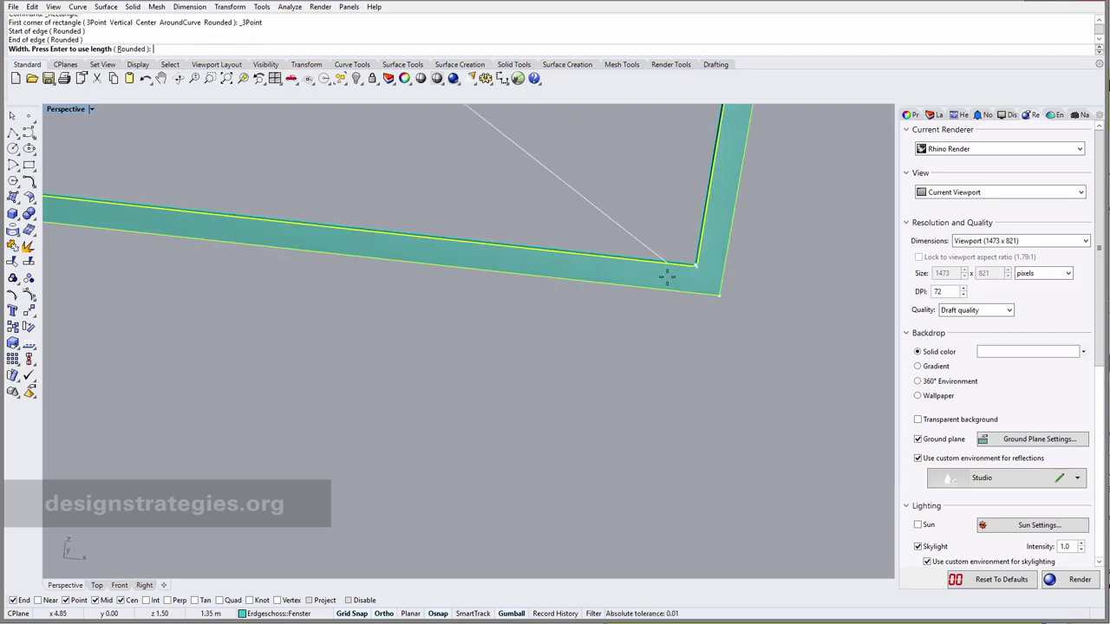
{"action": "scroll", "coordinate": [612, 376], "scroll_direction": "down", "scroll_amount": 4}
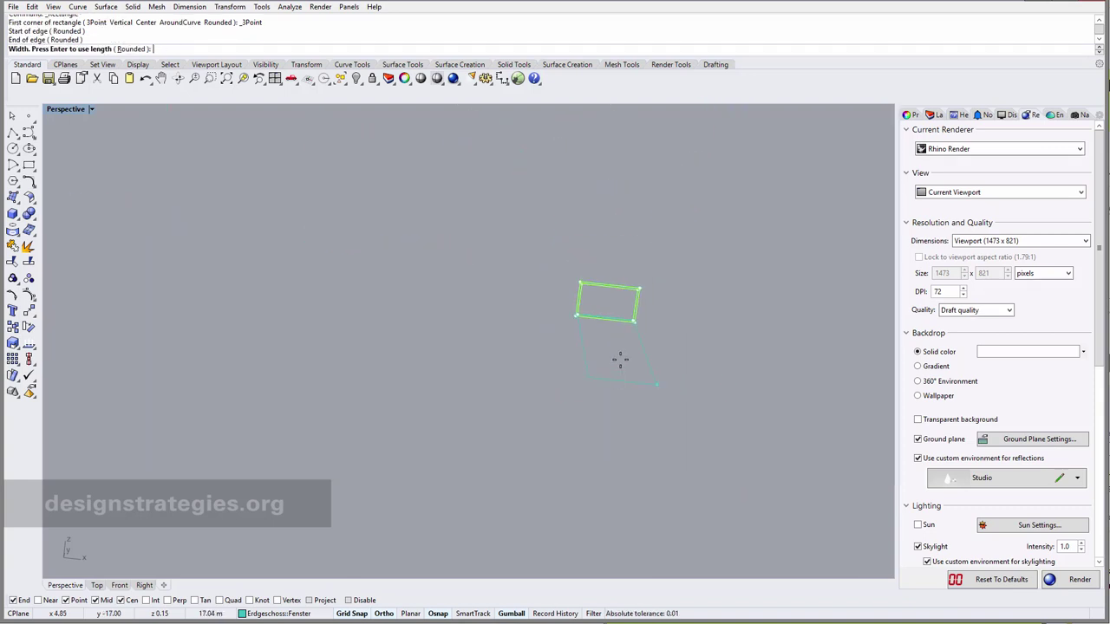
{"action": "scroll", "coordinate": [633, 312], "scroll_direction": "up", "scroll_amount": 4}
{"action": "right_click_drag", "start_coordinate": [594, 202], "coordinate": [595, 133], "text": "shift"}
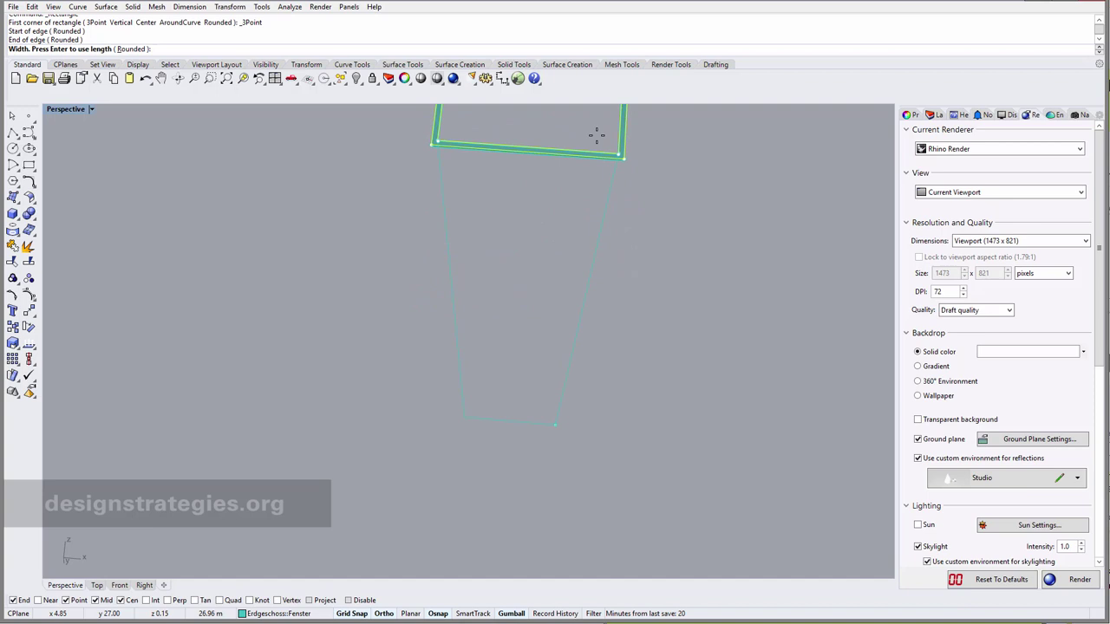
{"action": "scroll", "coordinate": [567, 278], "scroll_direction": "down", "scroll_amount": 4}
{"action": "scroll", "coordinate": [579, 181], "scroll_direction": "up", "scroll_amount": 6}
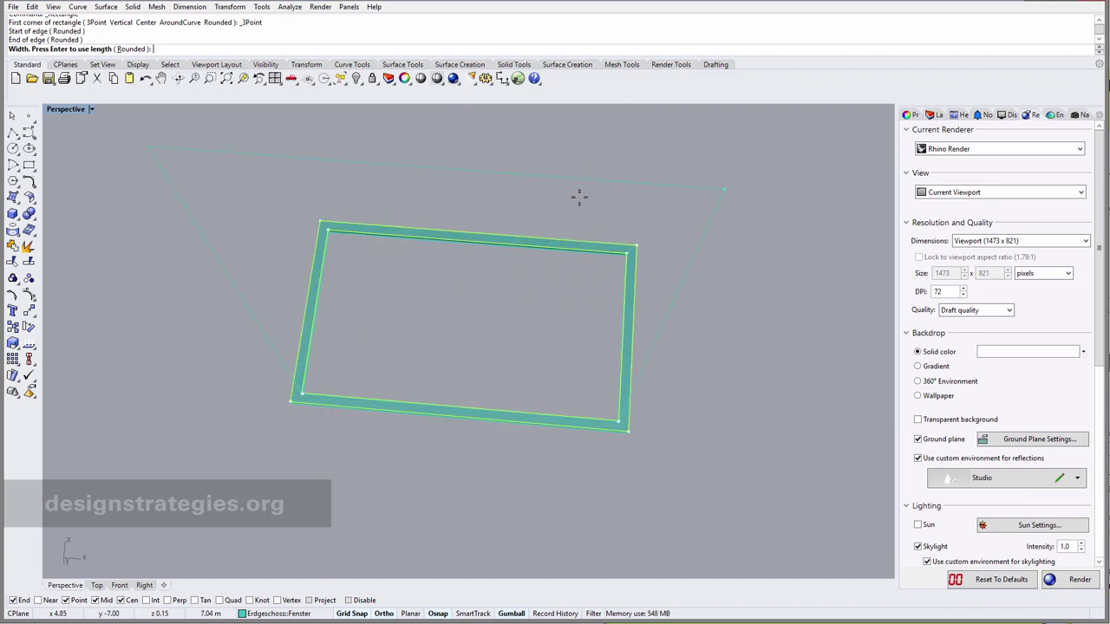
{"action": "scroll", "coordinate": [211, 248], "scroll_direction": "up", "scroll_amount": 5}
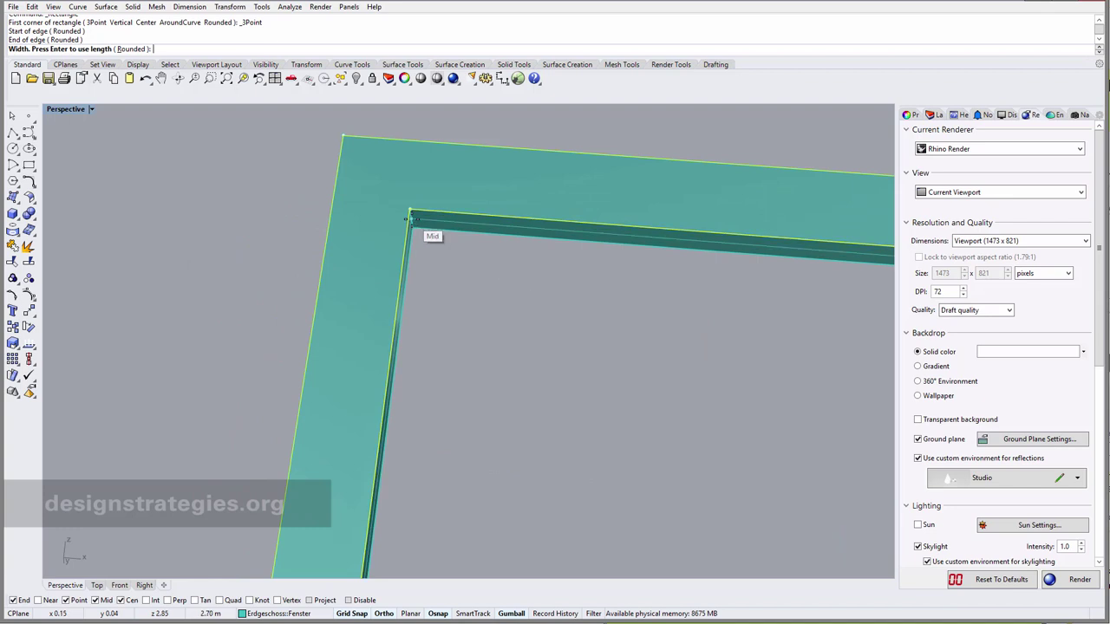
{"action": "left_click", "coordinate": [411, 222]}
{"action": "scroll", "coordinate": [507, 281], "scroll_direction": "down", "scroll_amount": 5}
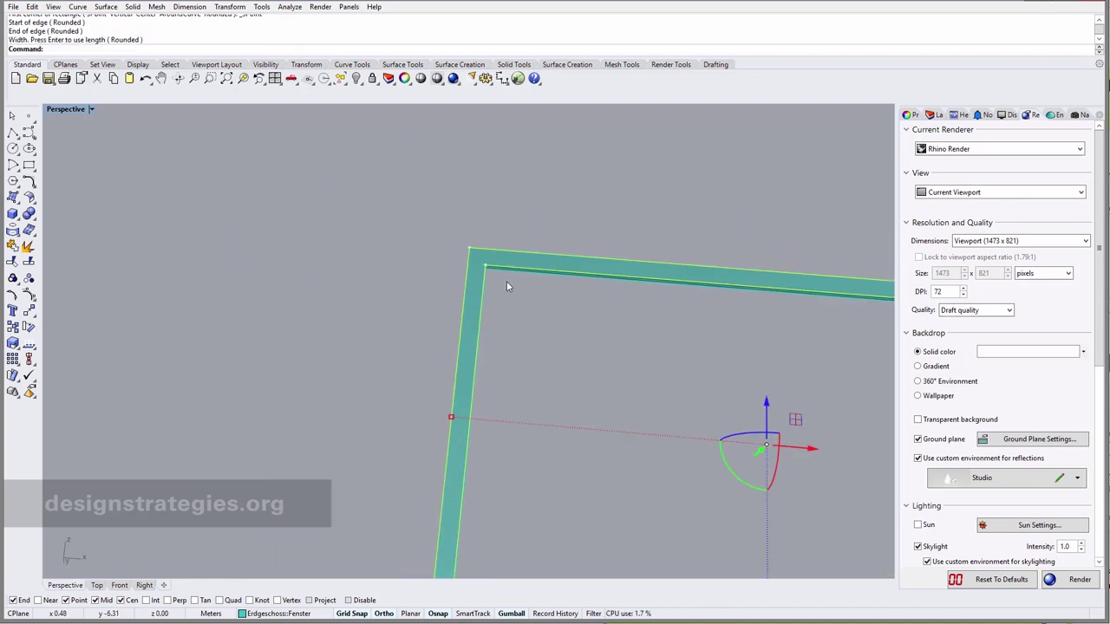
{"action": "scroll", "coordinate": [250, 278], "scroll_direction": "down", "scroll_amount": 3}
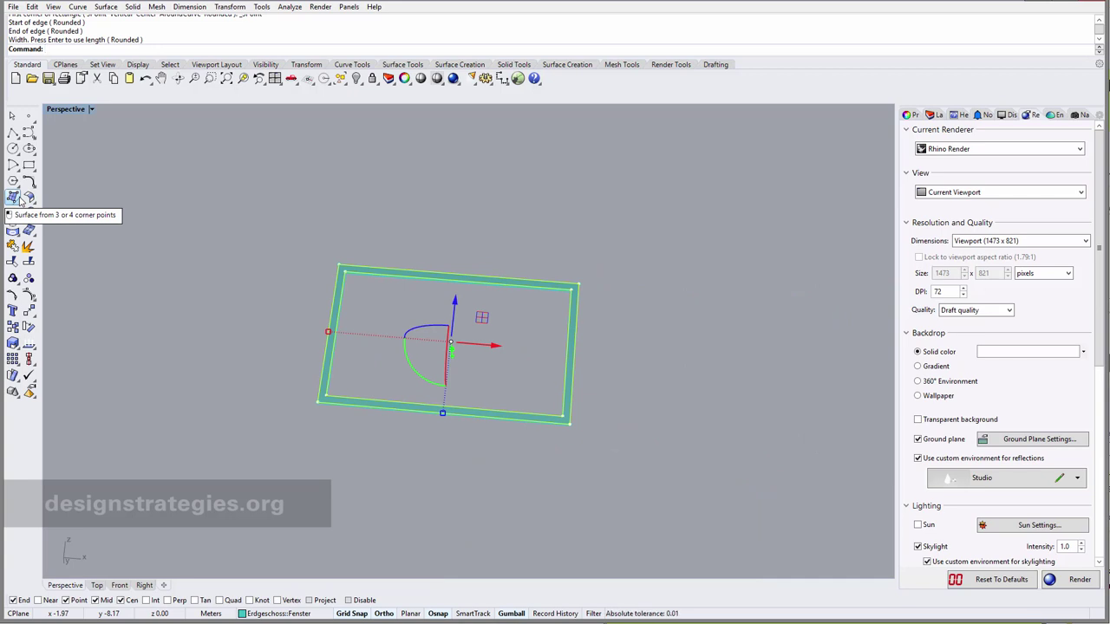
{"action": "scroll", "coordinate": [360, 272], "scroll_direction": "up", "scroll_amount": 5}
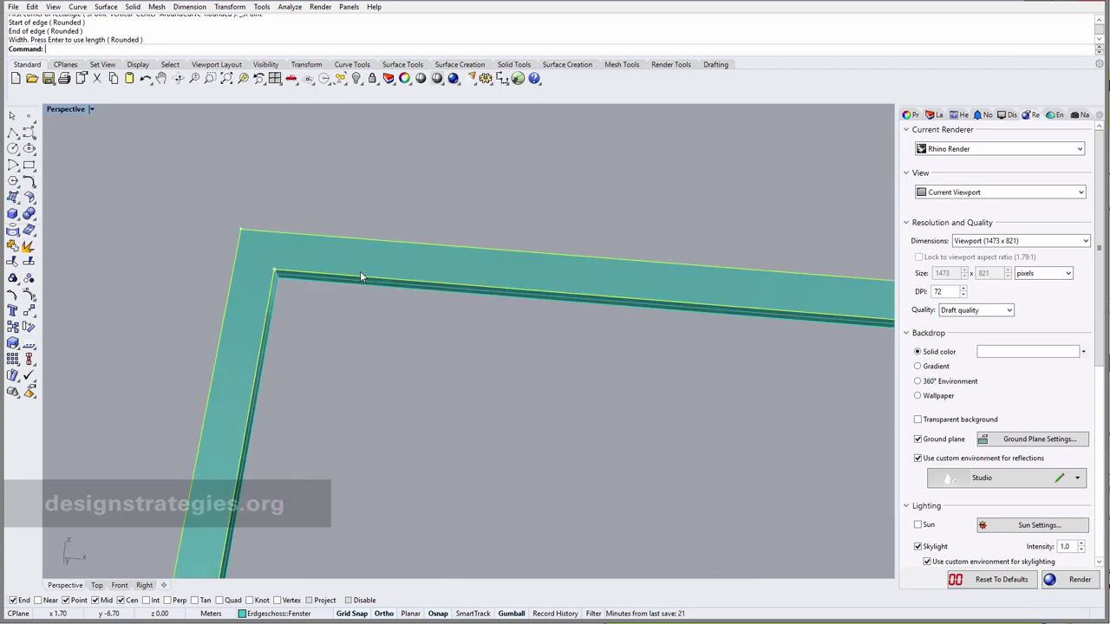
Step: Build a Surface > Patch from the inner rectangle curve with 2 U and 2 V spans
{"action": "left_click", "coordinate": [337, 284]}
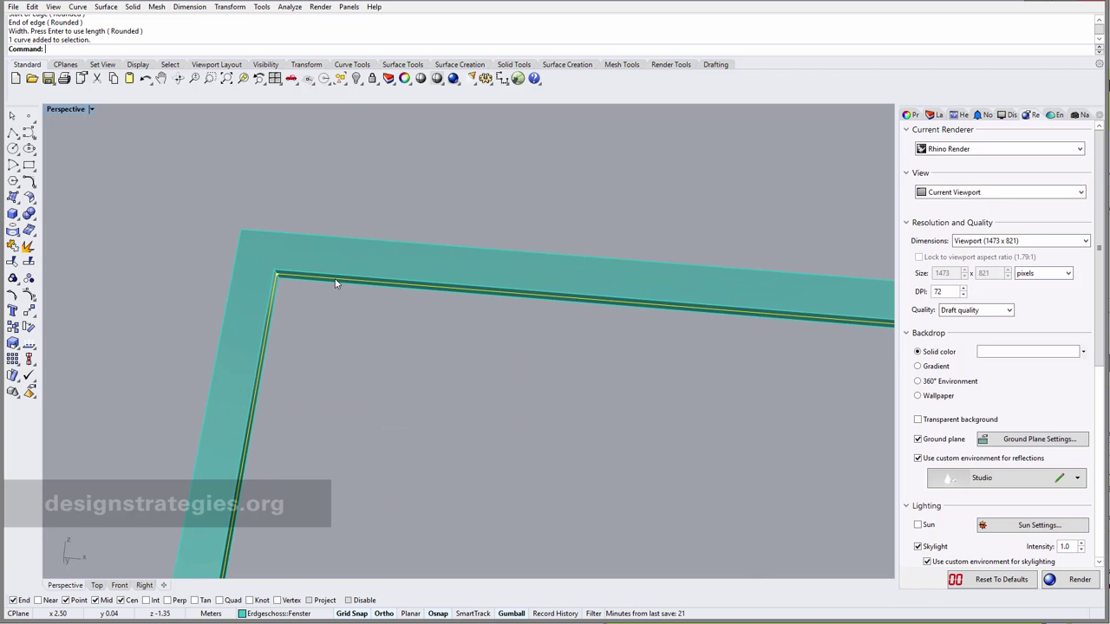
{"action": "left_click", "coordinate": [105, 7]}
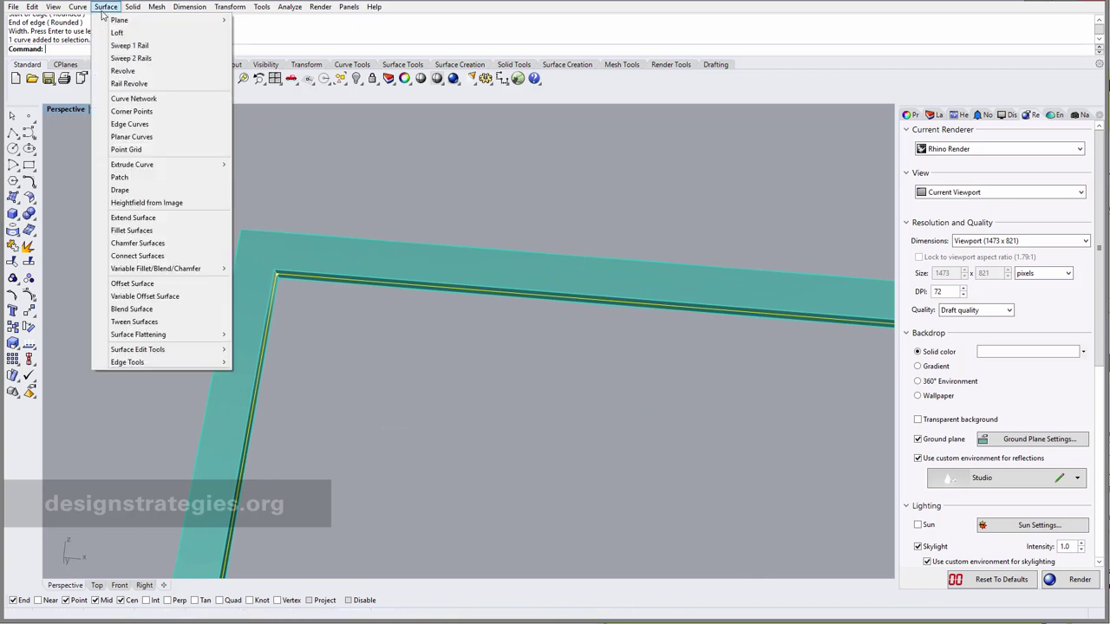
{"action": "left_click", "coordinate": [119, 177]}
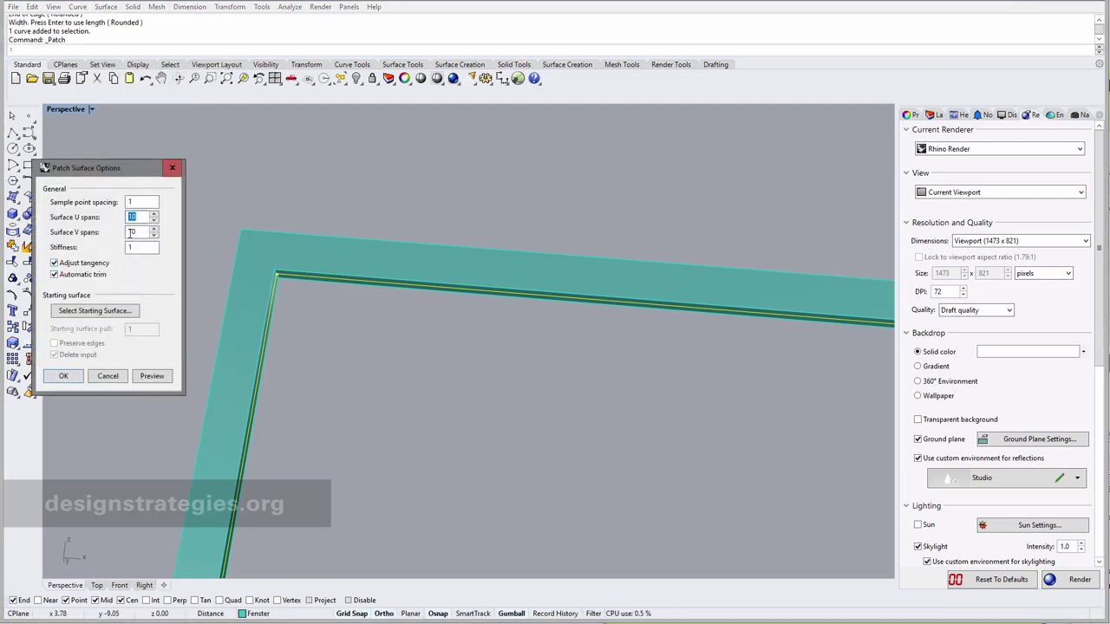
{"action": "type", "text": "2"}
{"action": "key", "text": "Tab"}
{"action": "type", "text": "2"}
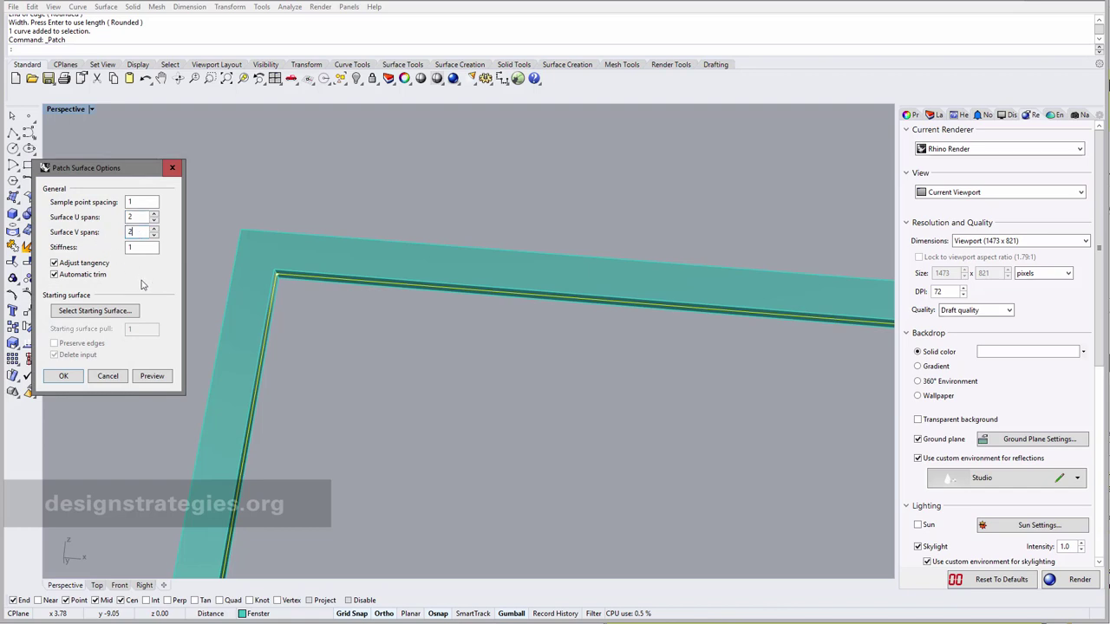
{"action": "left_click", "coordinate": [63, 376]}
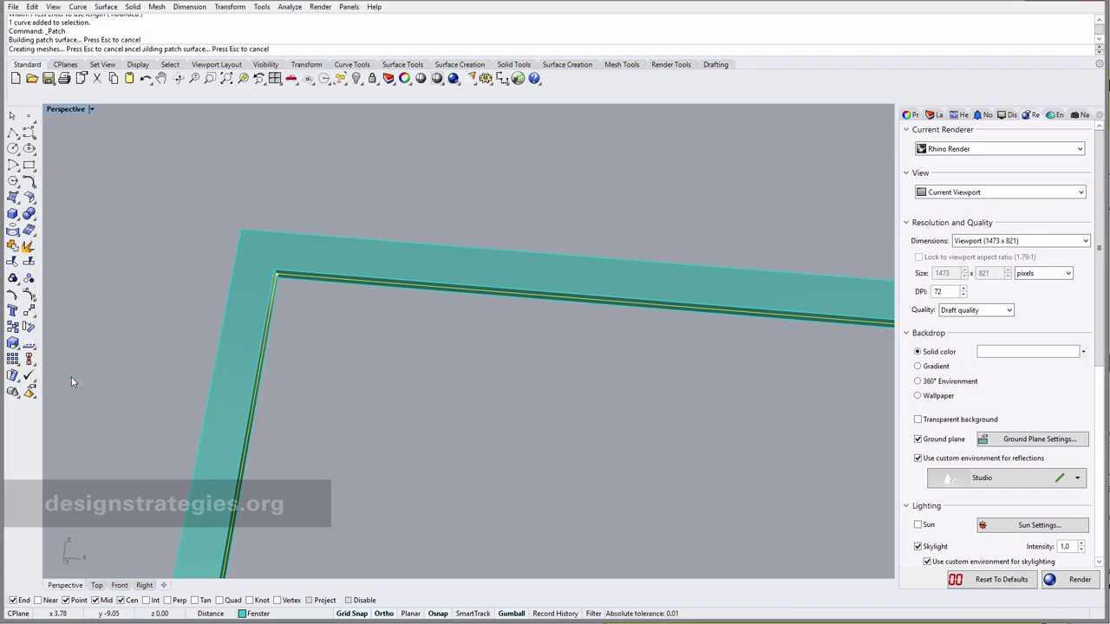
{"action": "scroll", "coordinate": [331, 312], "scroll_direction": "down", "scroll_amount": 5}
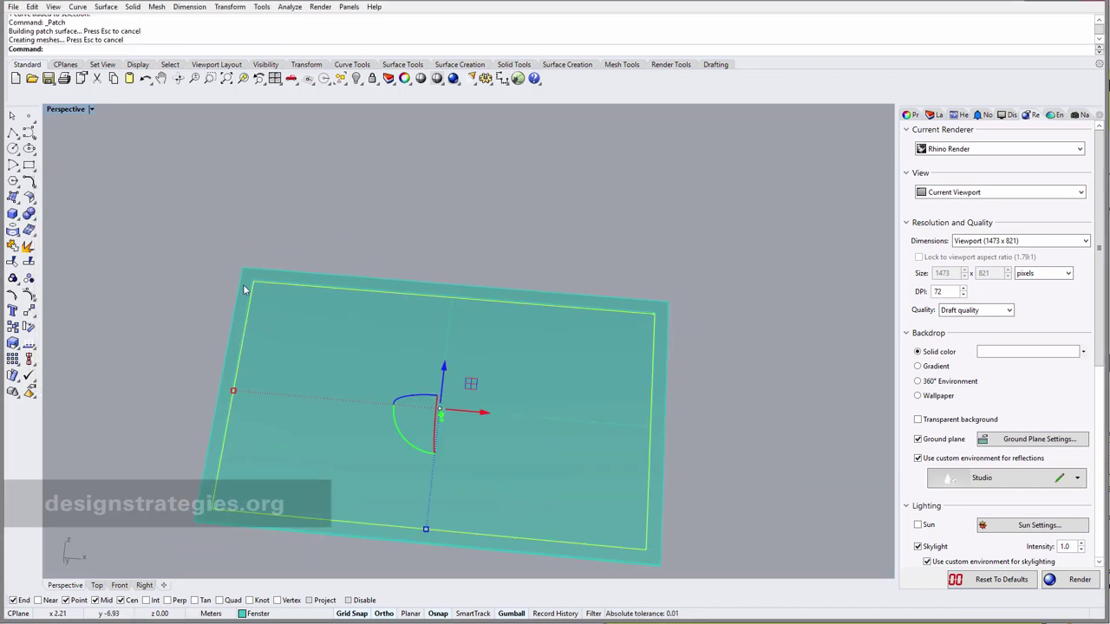
Step: Assign the Clear Glass material to the patch surface in its Properties
{"action": "left_click", "coordinate": [511, 383]}
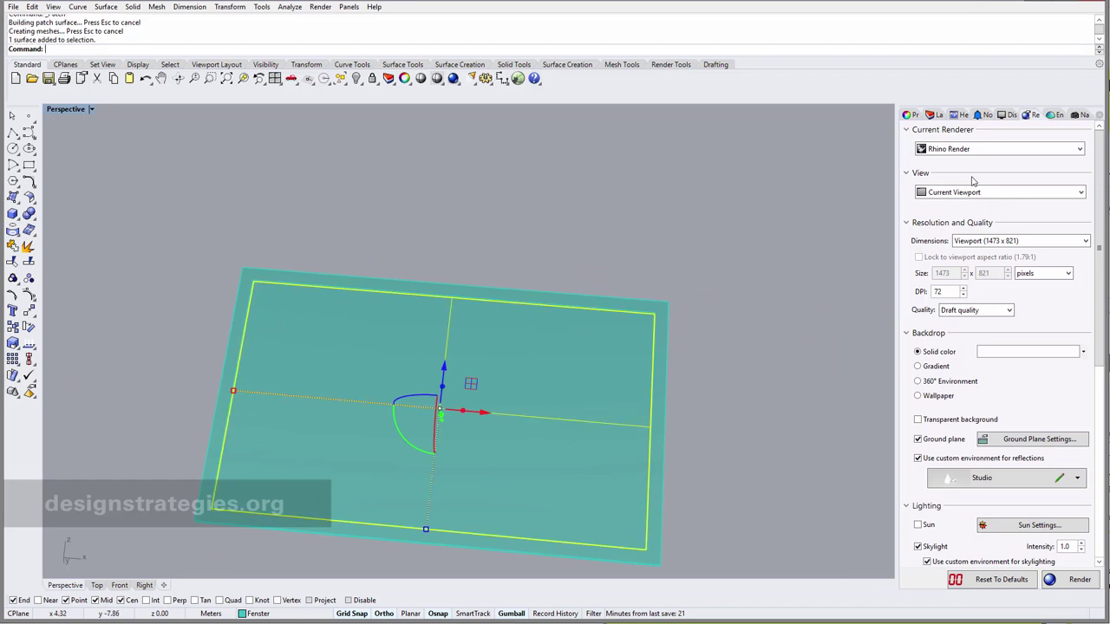
{"action": "left_click", "coordinate": [911, 116]}
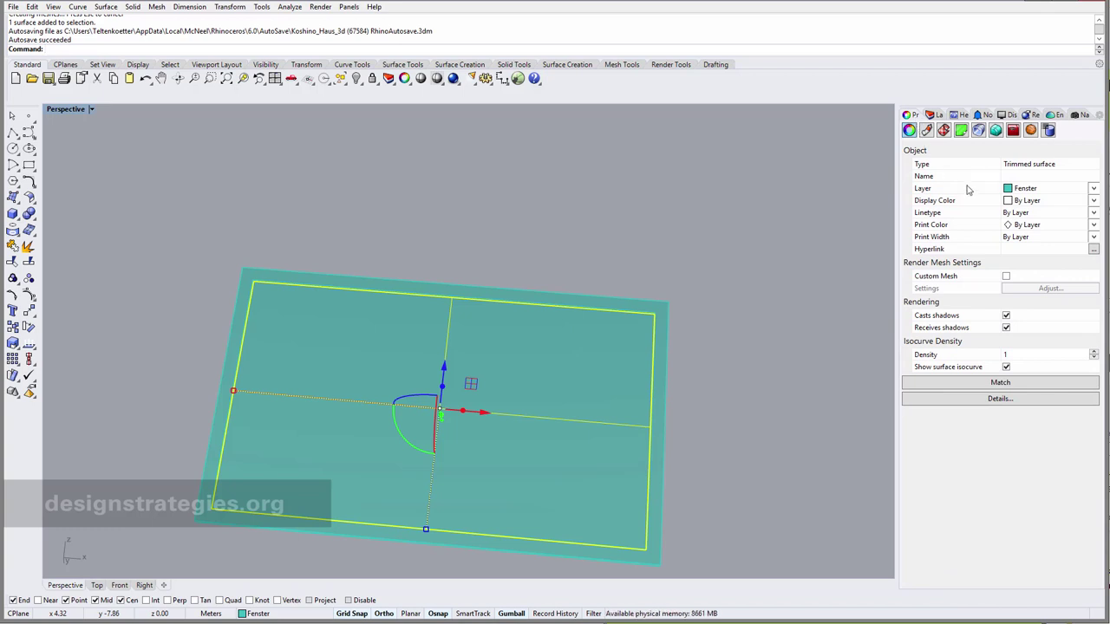
{"action": "left_click", "coordinate": [926, 131]}
{"action": "left_click", "coordinate": [1086, 160]}
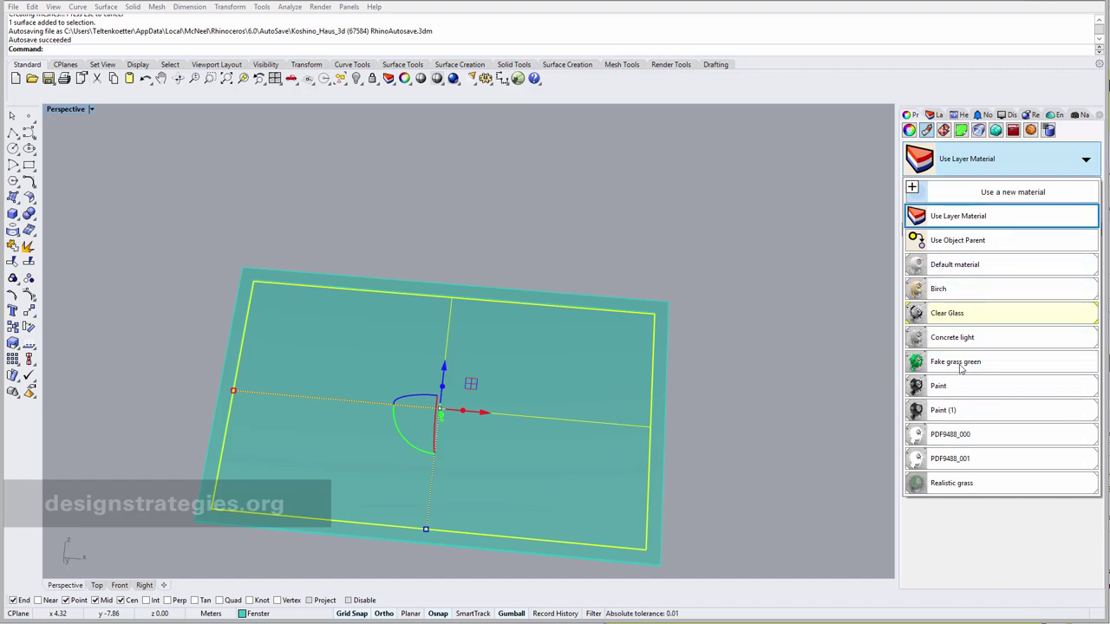
{"action": "left_click", "coordinate": [940, 313]}
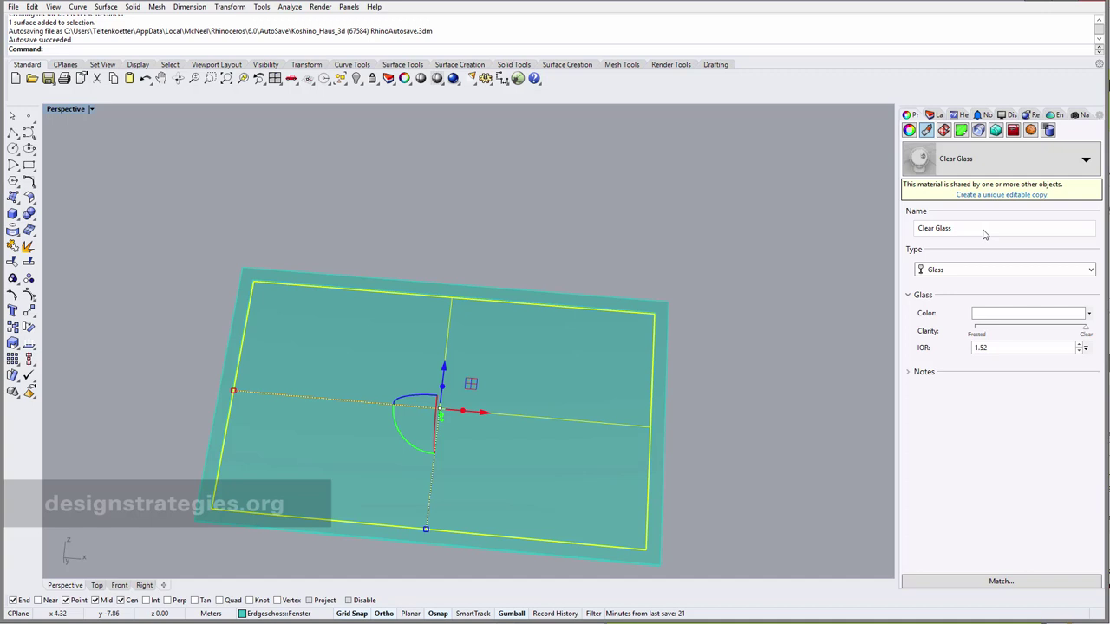
Step: Switch the Perspective viewport to Rendered display
{"action": "left_click", "coordinate": [92, 110]}
{"action": "left_click", "coordinate": [78, 163]}
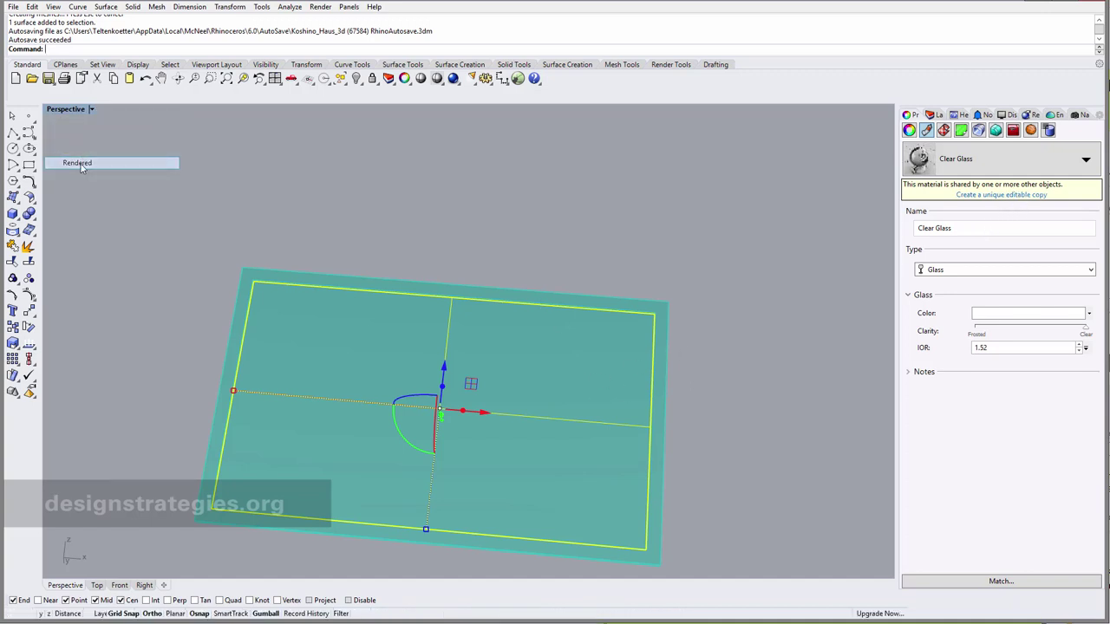
{"action": "scroll", "coordinate": [508, 265], "scroll_direction": "up", "scroll_amount": 5}
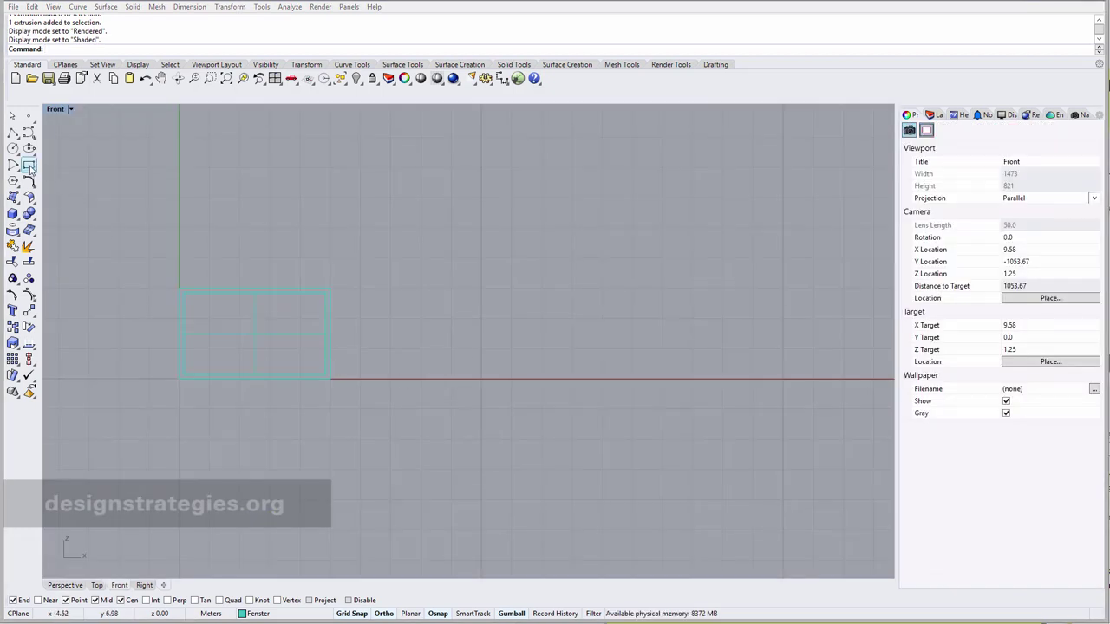
Step: Draw the large facade rectangle from the origin in the Front view
{"action": "left_click", "coordinate": [29, 166]}
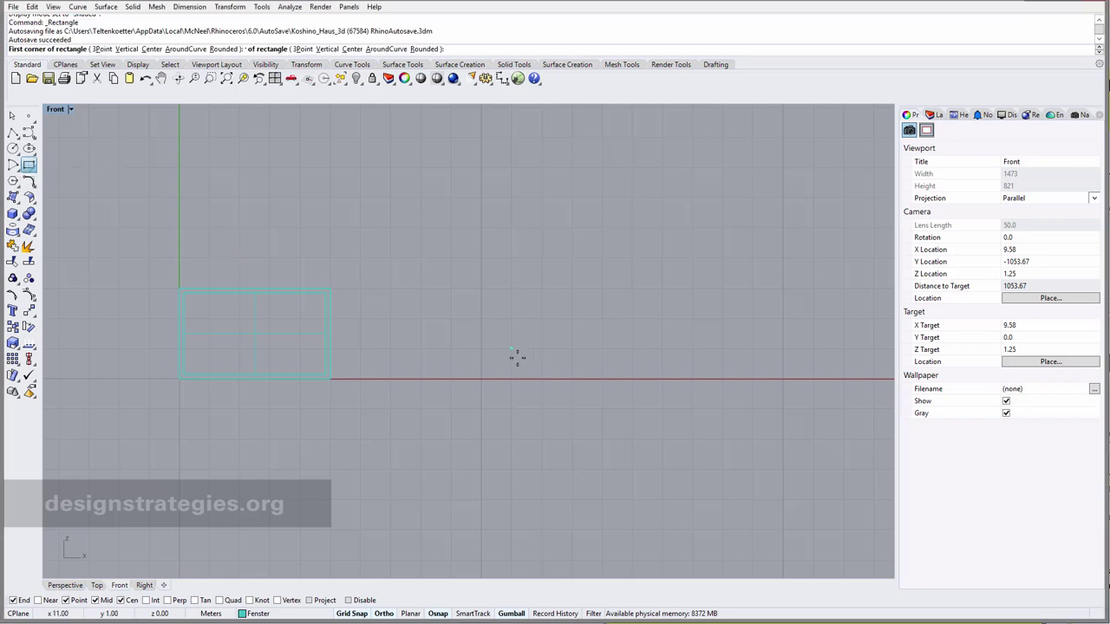
{"action": "left_click", "coordinate": [481, 378]}
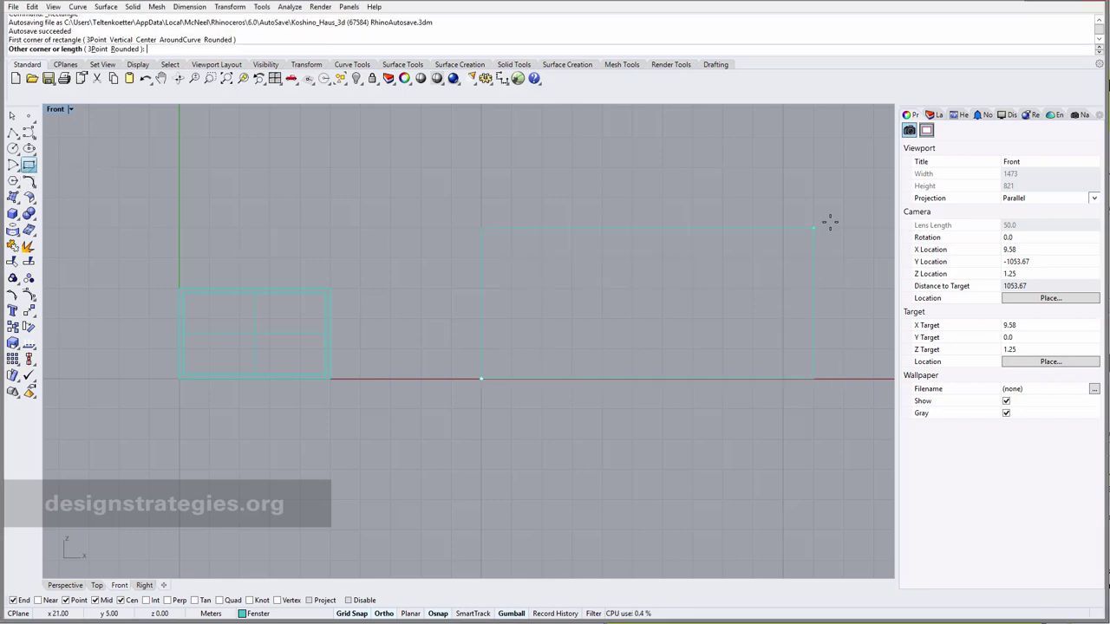
{"action": "left_click", "coordinate": [848, 205]}
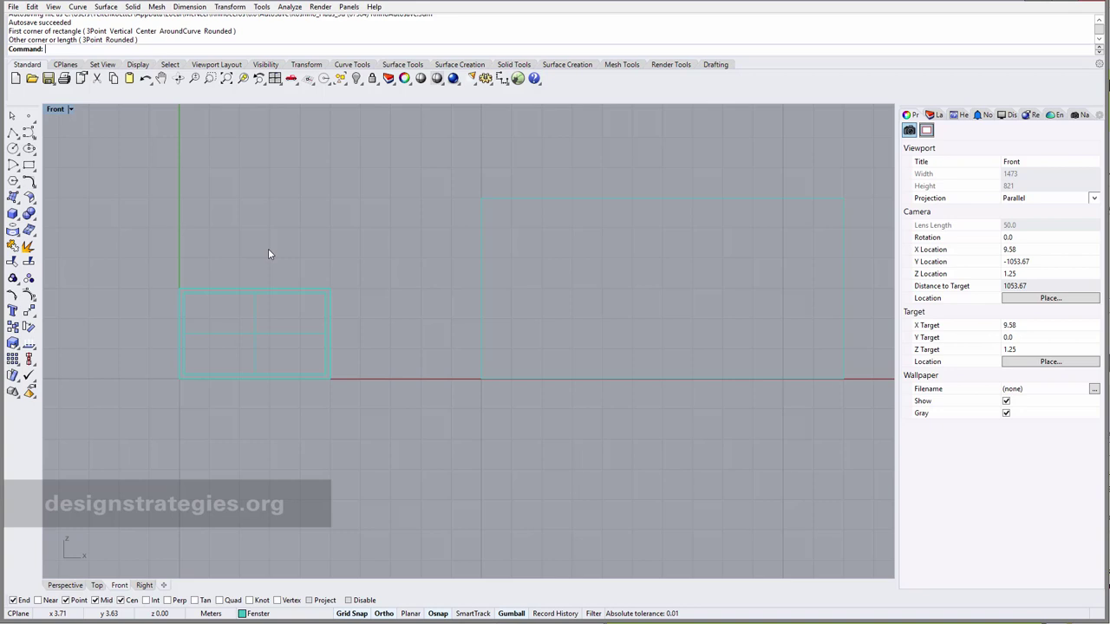
Step: Draw four narrow window rectangles inside it and window-select all five curves
{"action": "left_click", "coordinate": [30, 167]}
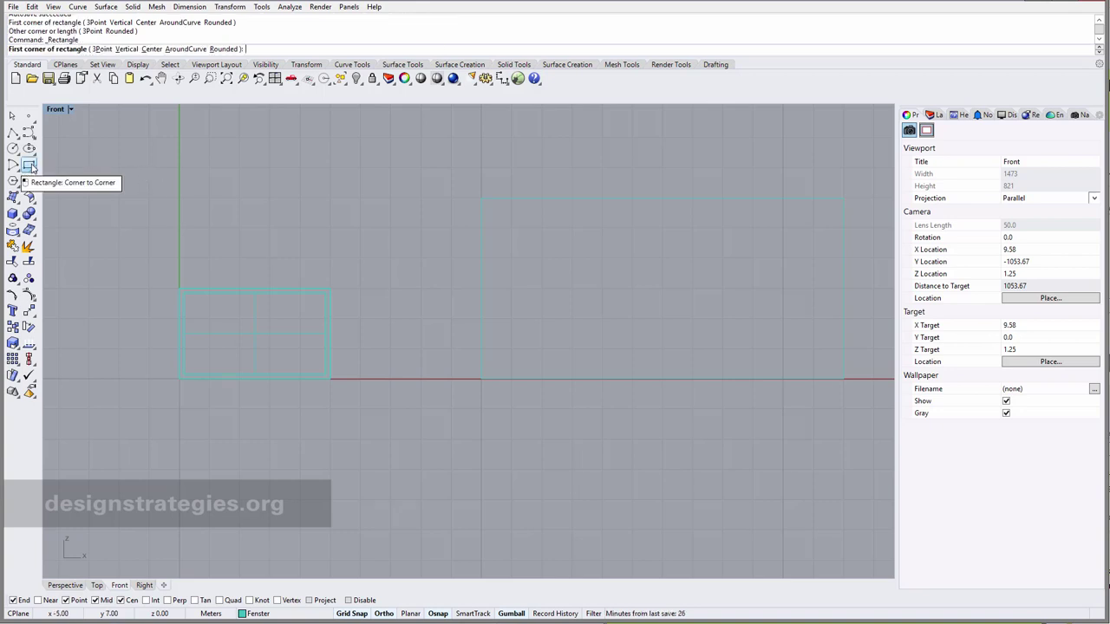
{"action": "left_click", "coordinate": [512, 228]}
{"action": "left_click", "coordinate": [565, 334]}
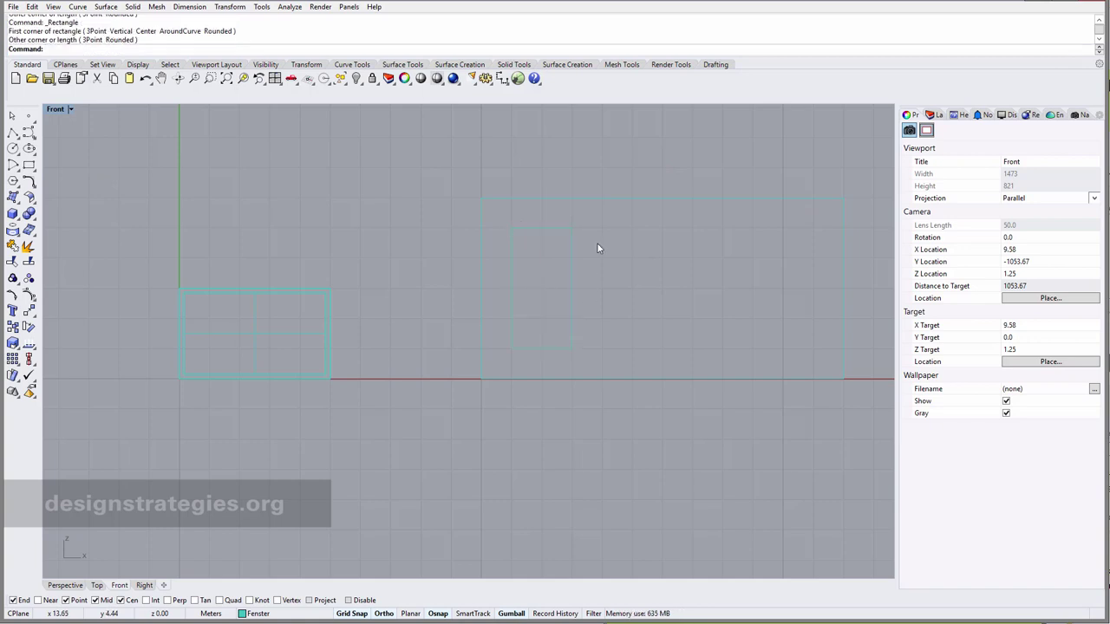
{"action": "key", "text": "Return"}
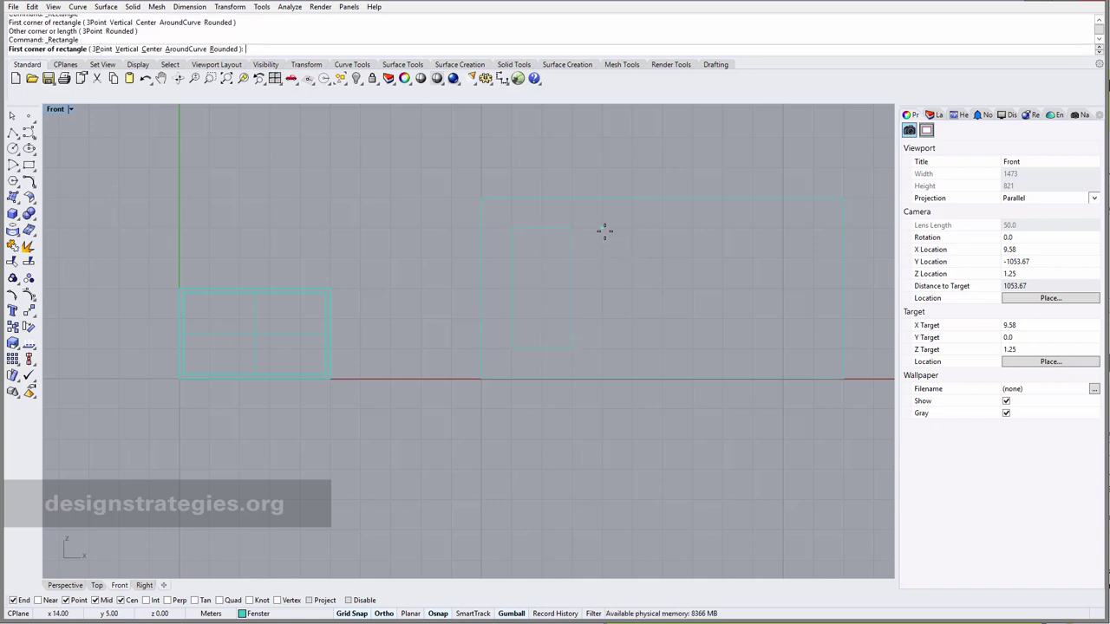
{"action": "left_click", "coordinate": [605, 230]}
{"action": "left_click", "coordinate": [656, 348]}
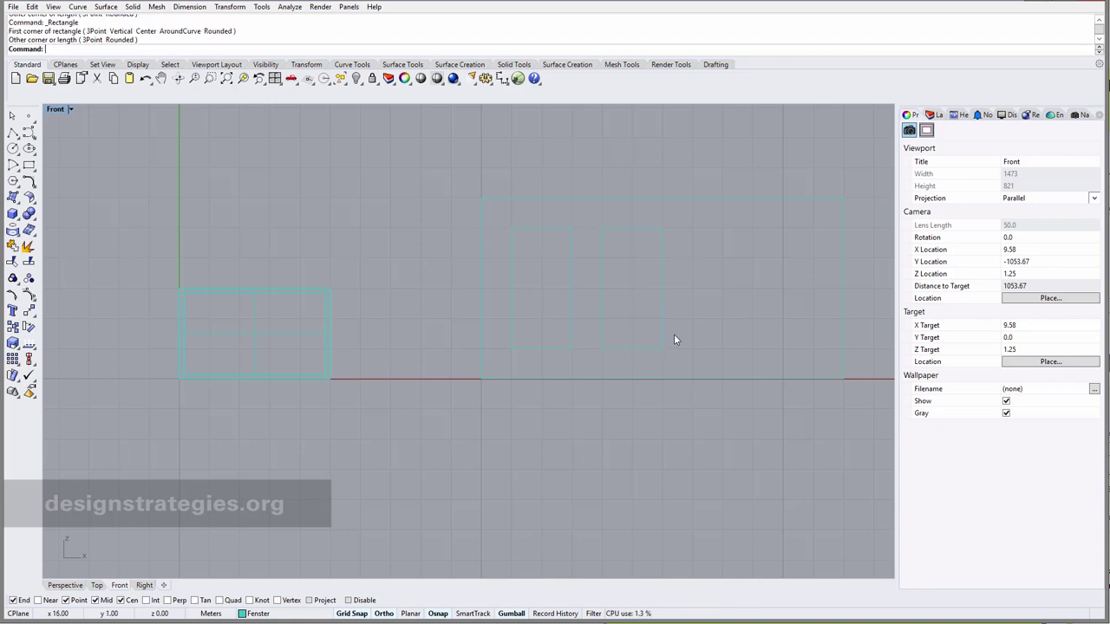
{"action": "key", "text": "Return"}
{"action": "left_click", "coordinate": [691, 227]}
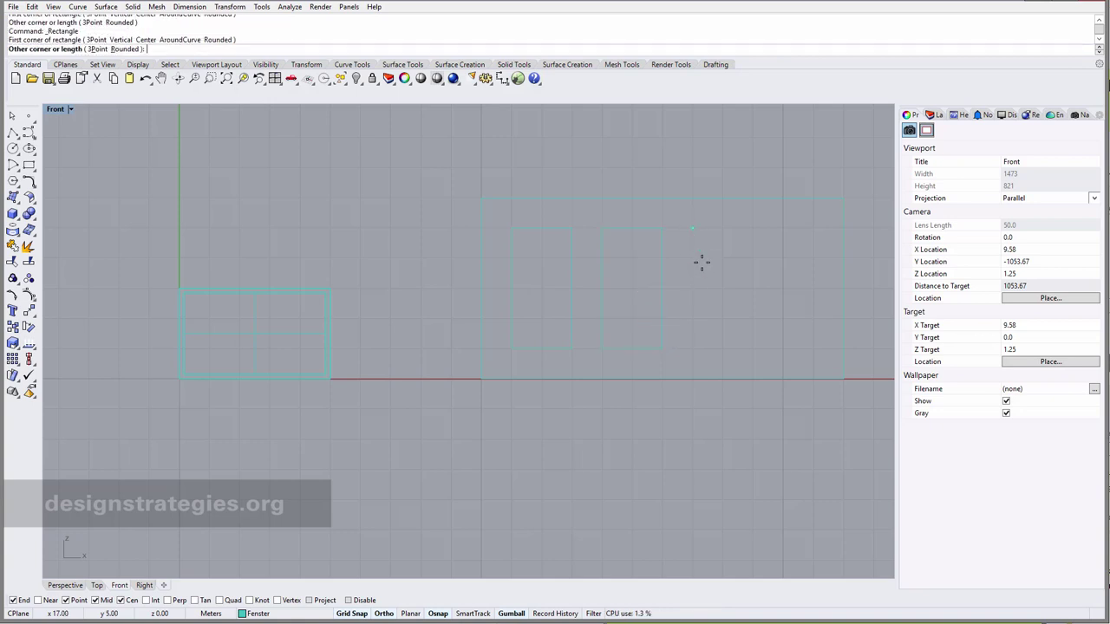
{"action": "left_click", "coordinate": [741, 348]}
{"action": "key", "text": "Return"}
{"action": "left_click", "coordinate": [782, 228]}
{"action": "left_click", "coordinate": [813, 353]}
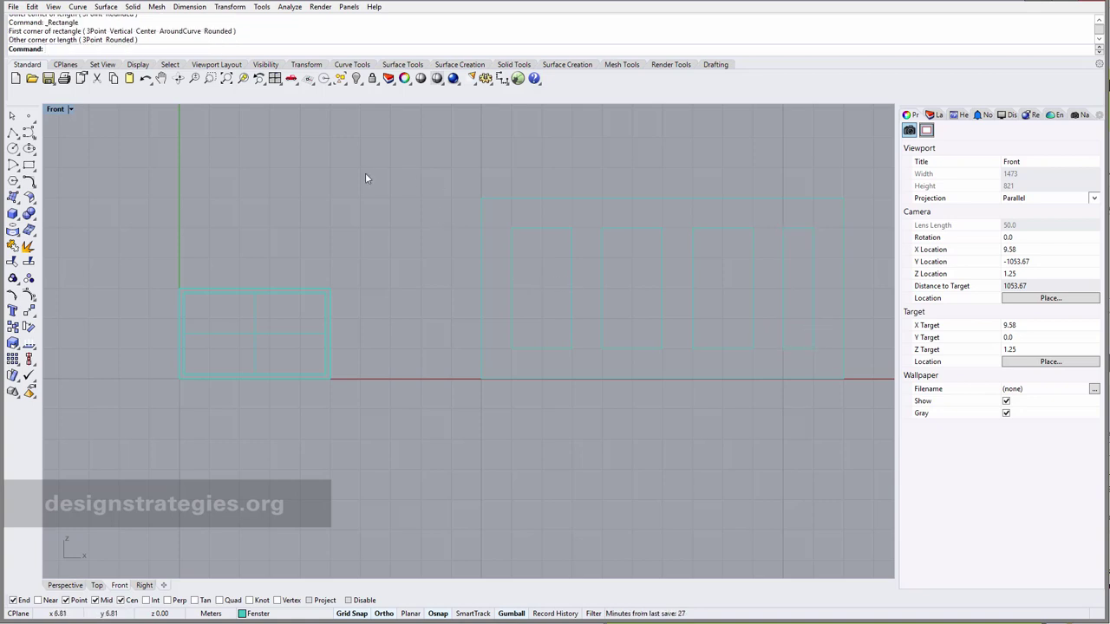
{"action": "scroll", "coordinate": [634, 180], "scroll_direction": "down", "scroll_amount": 2}
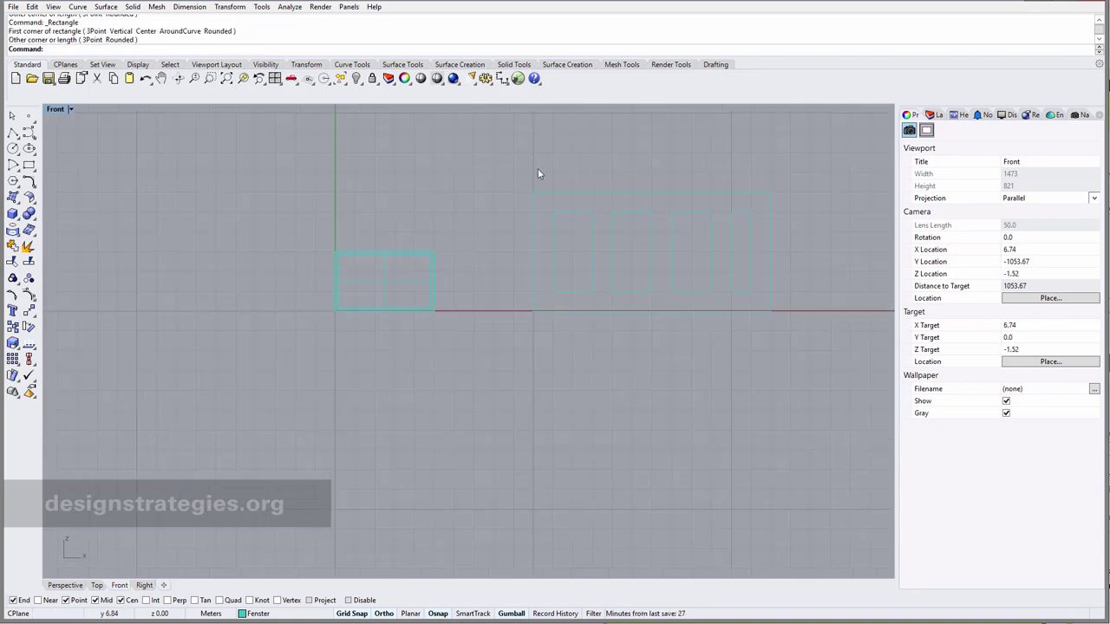
{"action": "left_click_drag", "start_coordinate": [504, 167], "coordinate": [830, 362]}
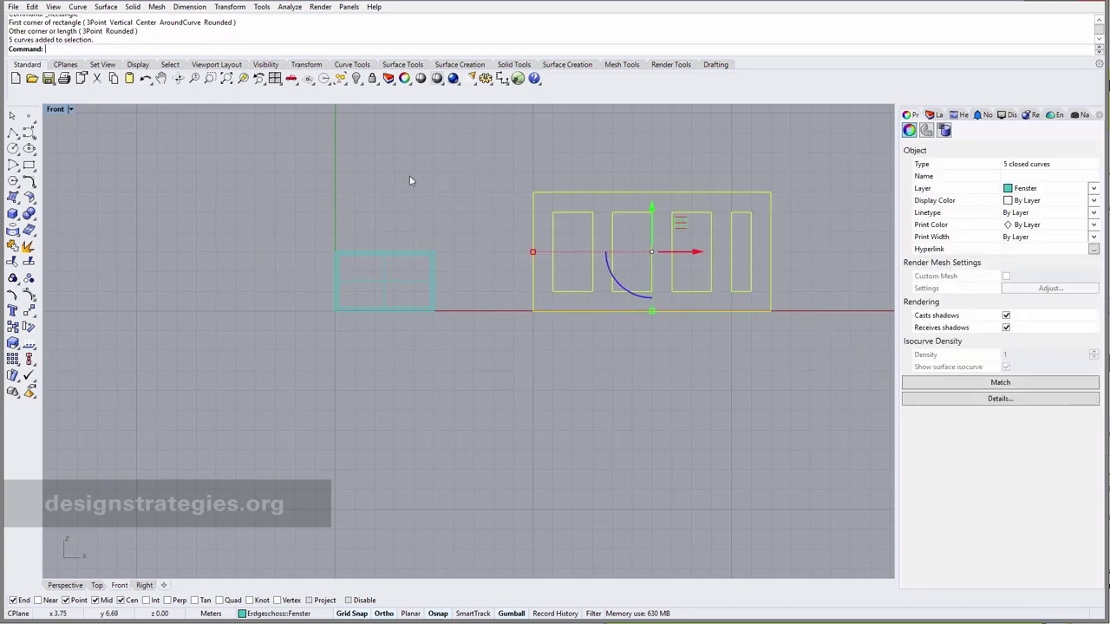
Step: Extrude the five selected curves by the default 0.08 with ExtrudeCrv and zoom to inspect
{"action": "type", "text": "ExtrudeCrv"}
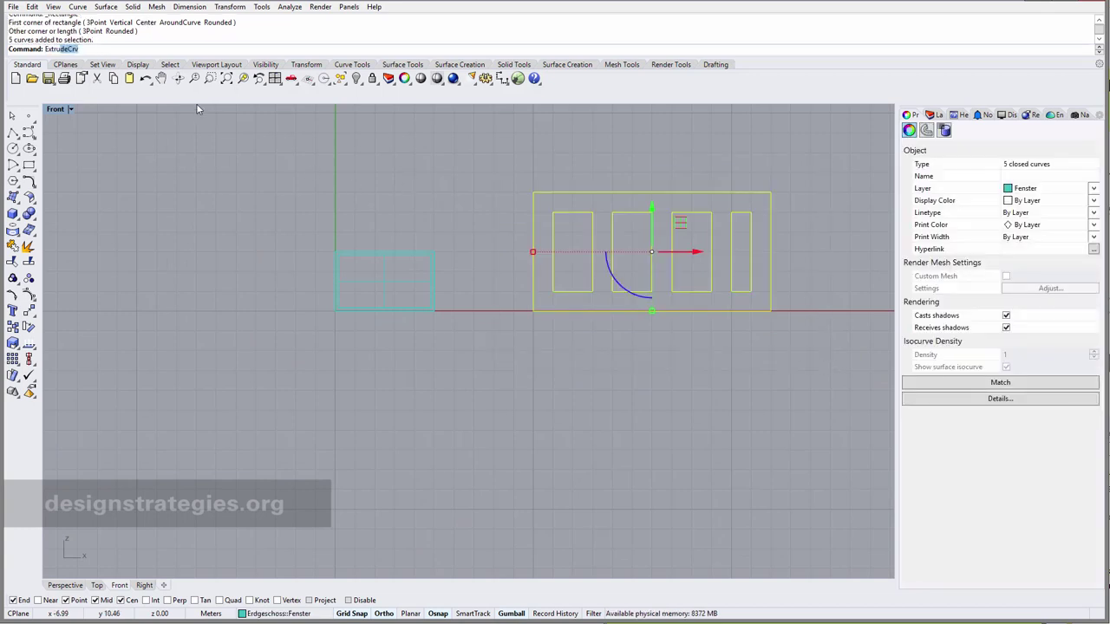
{"action": "key", "text": "Return"}
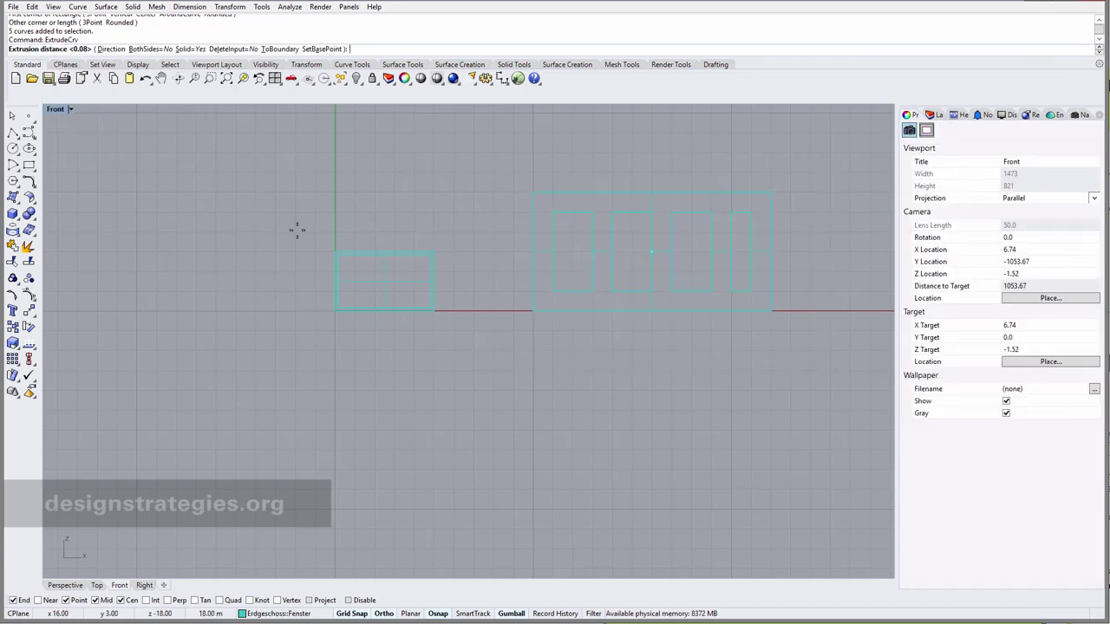
{"action": "key", "text": "Escape"}
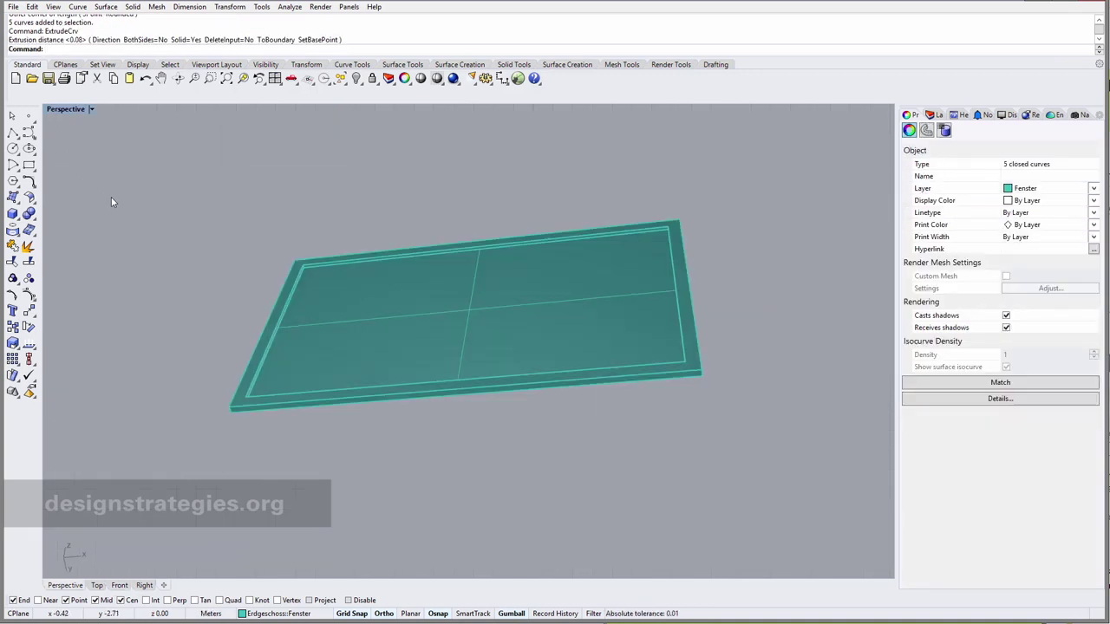
{"action": "scroll", "coordinate": [299, 257], "scroll_direction": "down", "scroll_amount": 5}
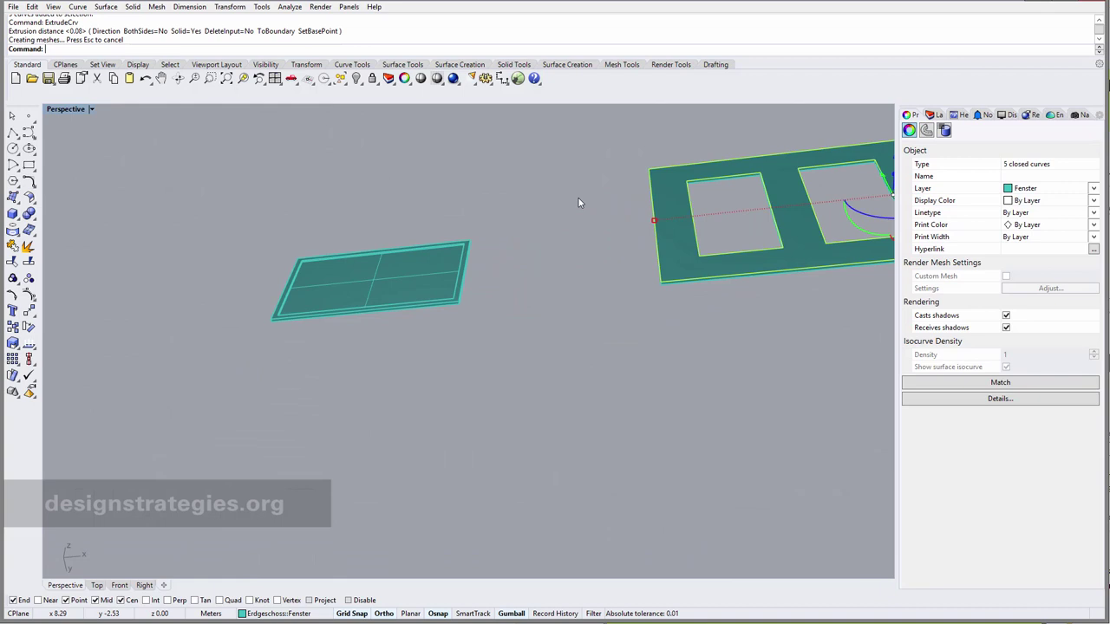
{"action": "scroll", "coordinate": [590, 153], "scroll_direction": "up", "scroll_amount": 3}
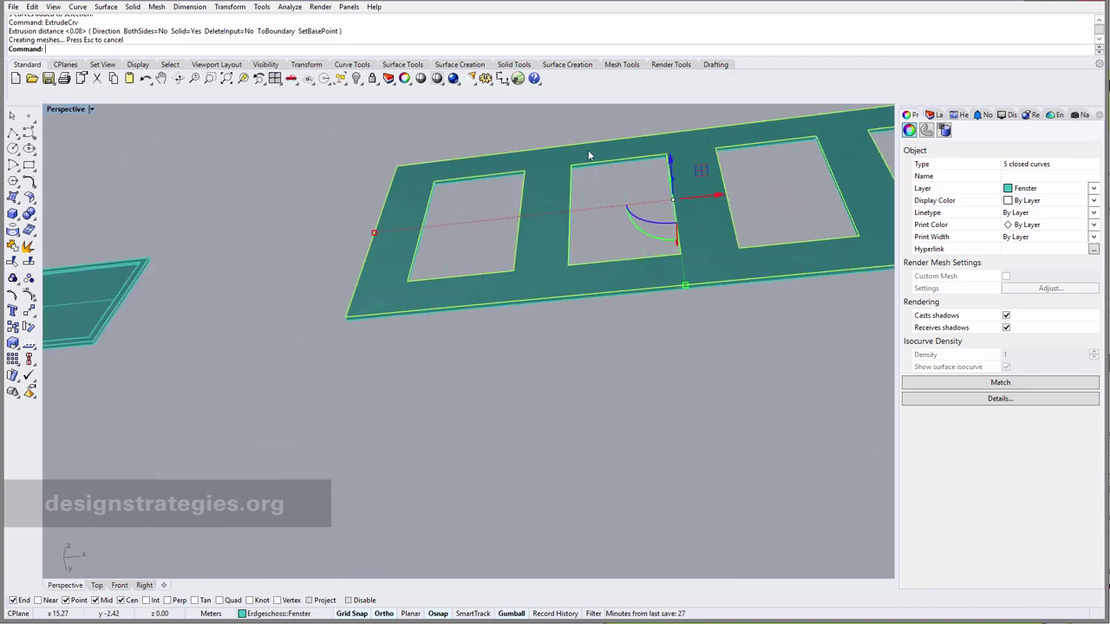
{"action": "scroll", "coordinate": [536, 141], "scroll_direction": "up", "scroll_amount": 2}
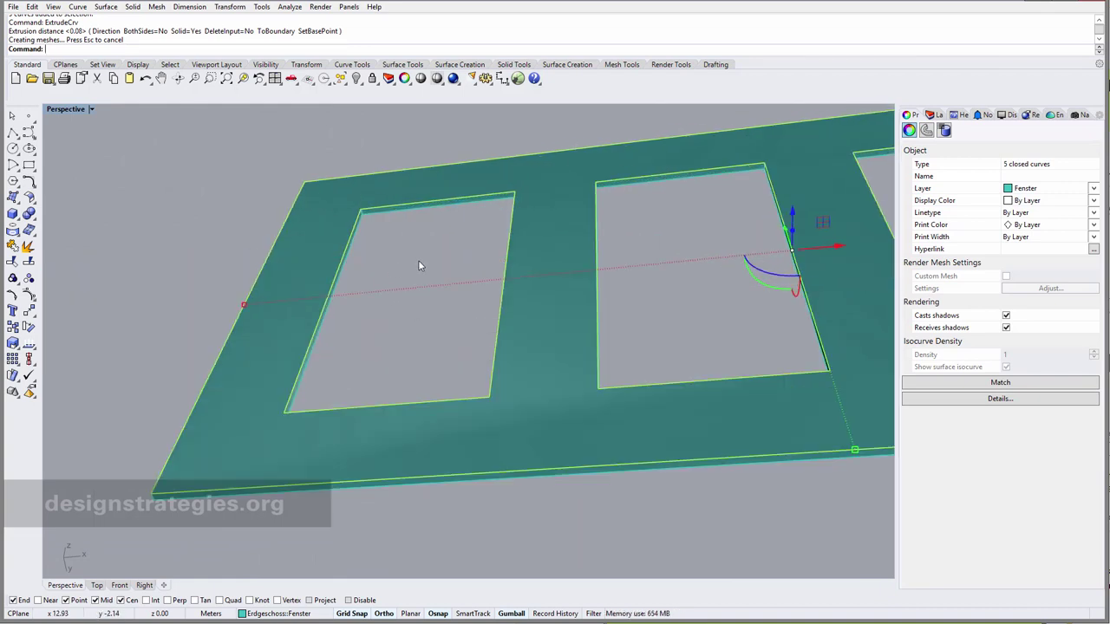
{"action": "scroll", "coordinate": [417, 266], "scroll_direction": "down", "scroll_amount": 3}
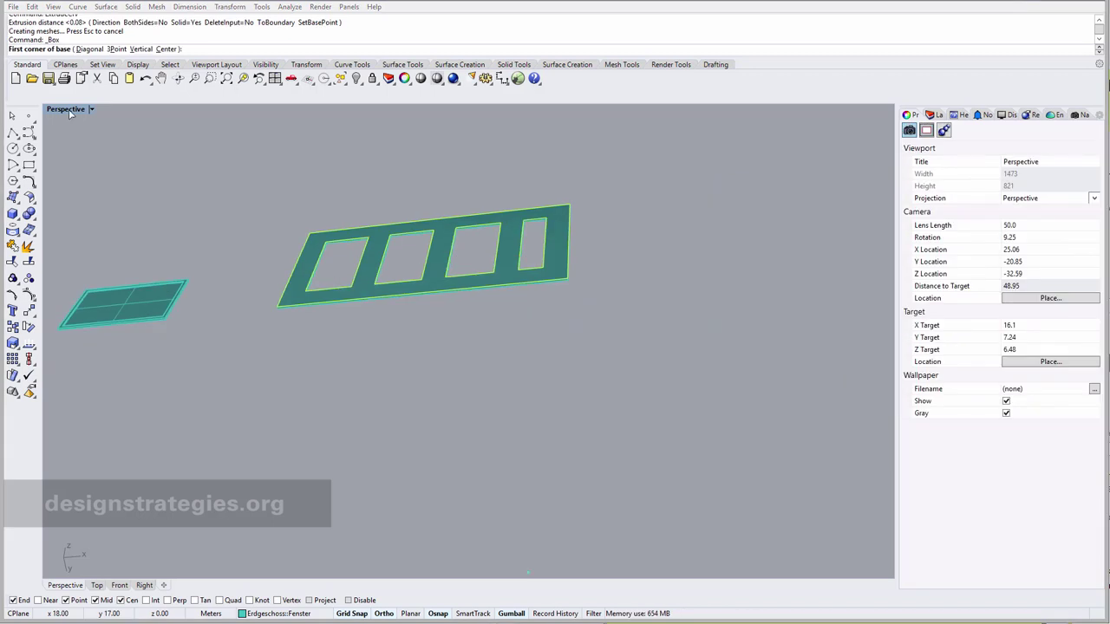
Step: In a maximized Front view, draw a wall Box left of the glass patch with height 3
{"action": "double_click", "coordinate": [69, 112]}
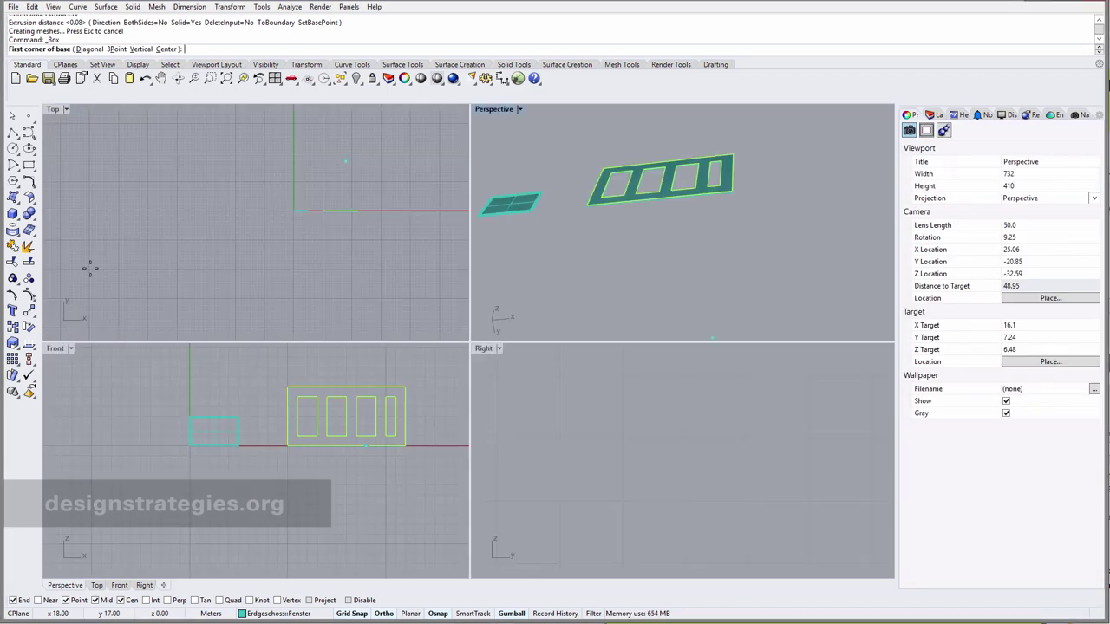
{"action": "left_click", "coordinate": [75, 367]}
{"action": "double_click", "coordinate": [59, 352]}
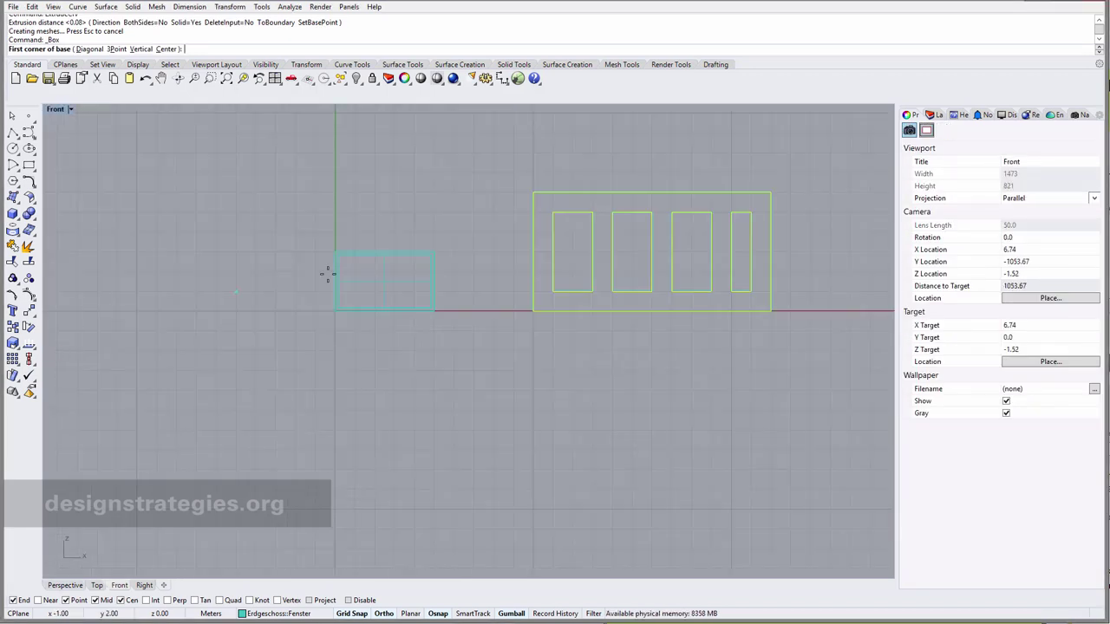
{"action": "left_click", "coordinate": [58, 131]}
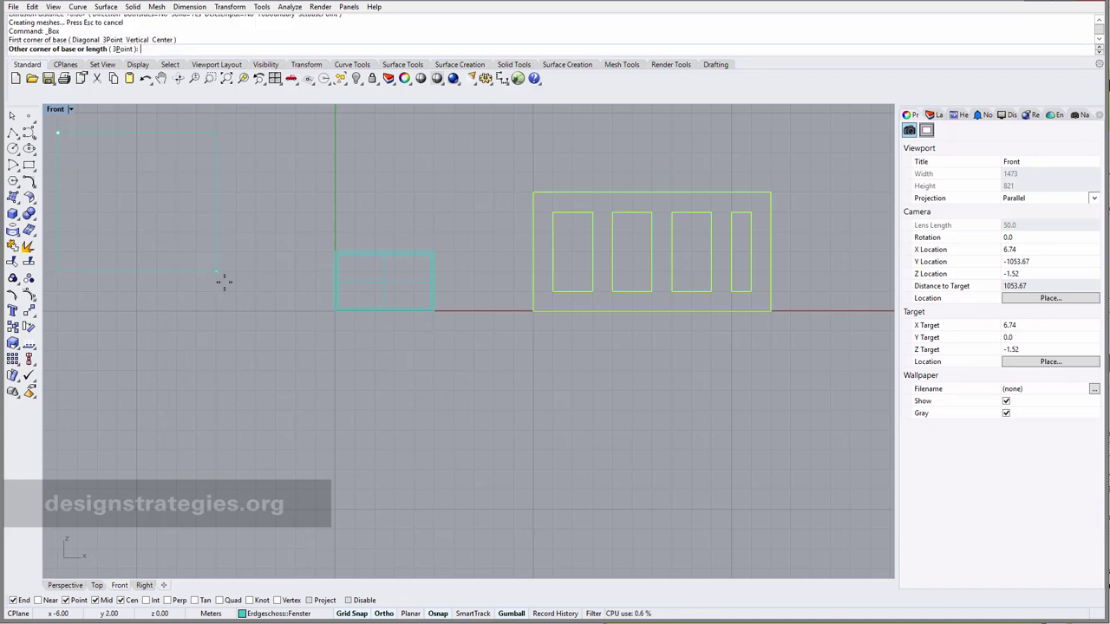
{"action": "left_click", "coordinate": [317, 310]}
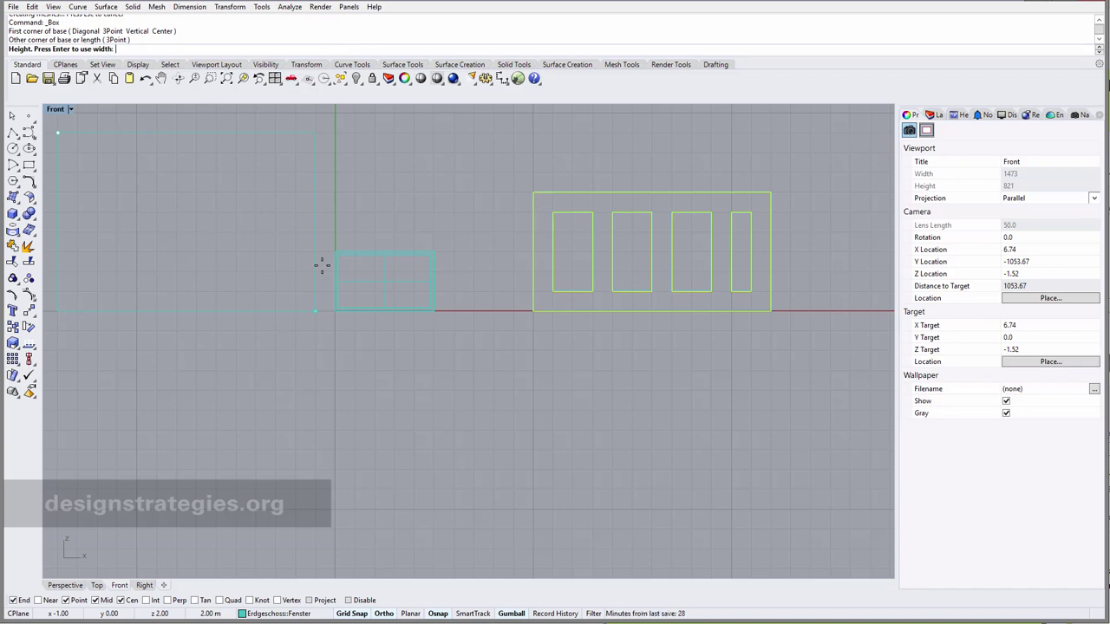
{"action": "type", "text": "3"}
{"action": "key", "text": "Return"}
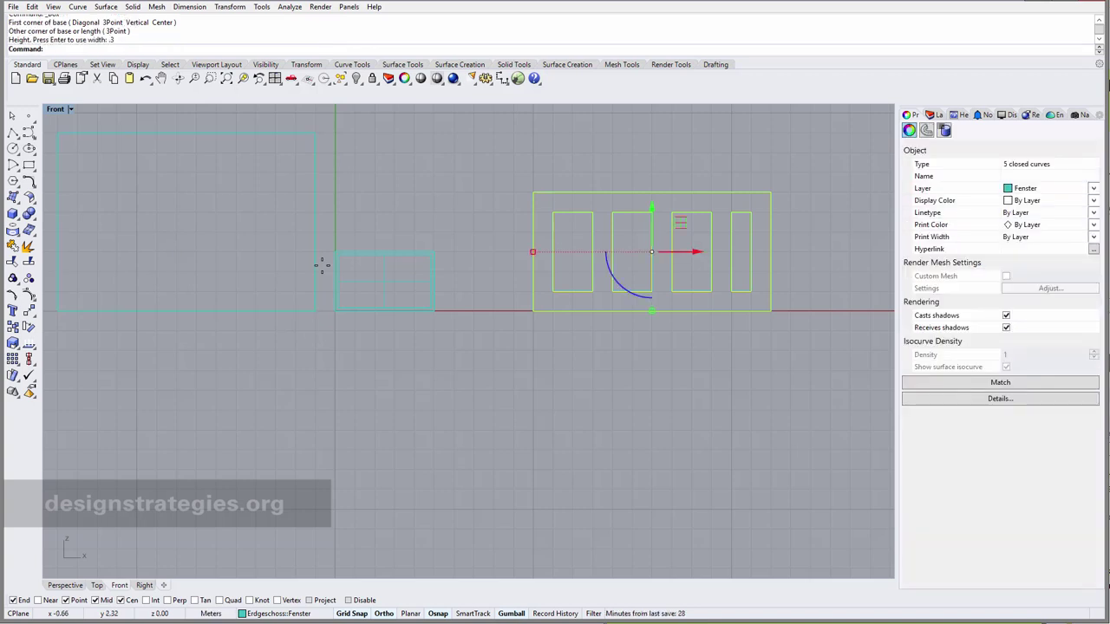
Step: Return to four views and select the new wall block in the Perspective view
{"action": "double_click", "coordinate": [55, 111]}
{"action": "right_click_drag", "start_coordinate": [674, 203], "coordinate": [659, 202]}
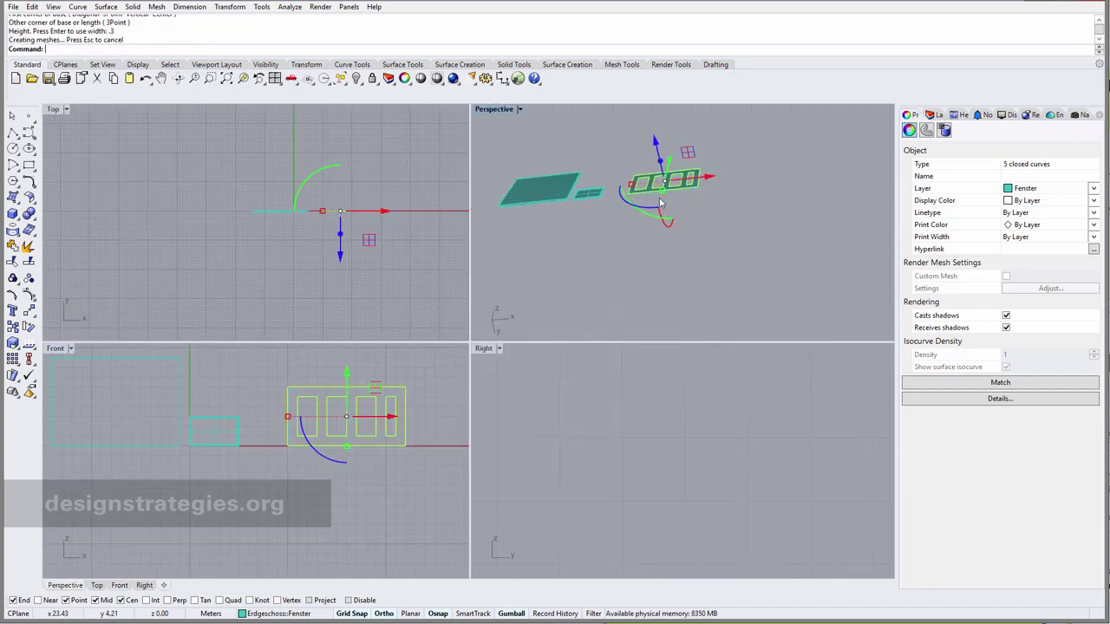
{"action": "scroll", "coordinate": [520, 159], "scroll_direction": "up", "scroll_amount": 5}
{"action": "left_click", "coordinate": [561, 220]}
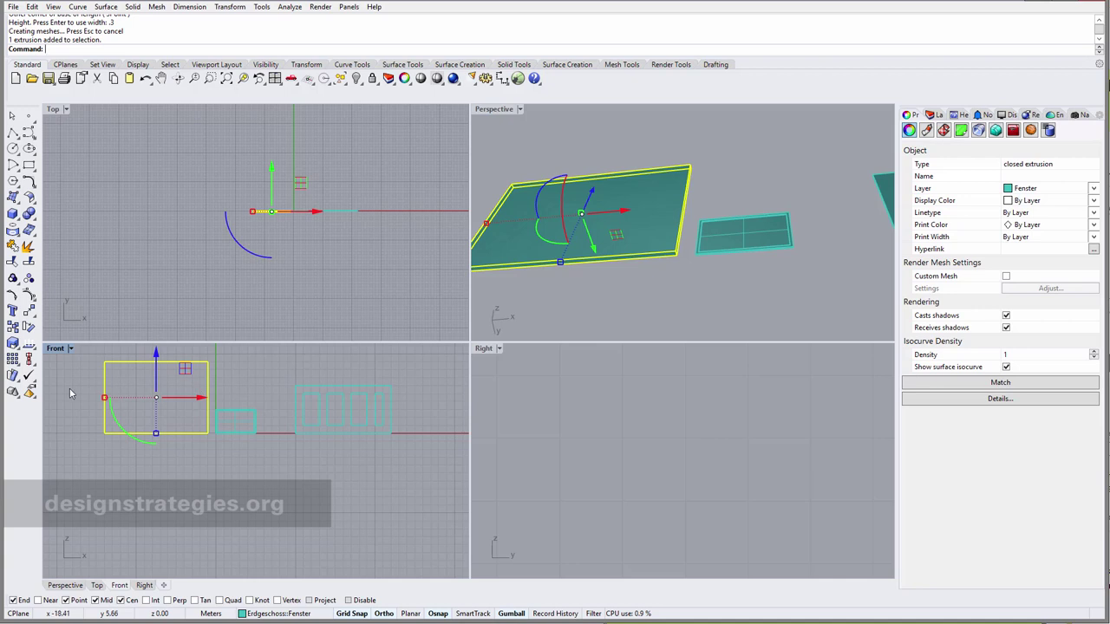
{"action": "scroll", "coordinate": [70, 395], "scroll_direction": "up", "scroll_amount": 4}
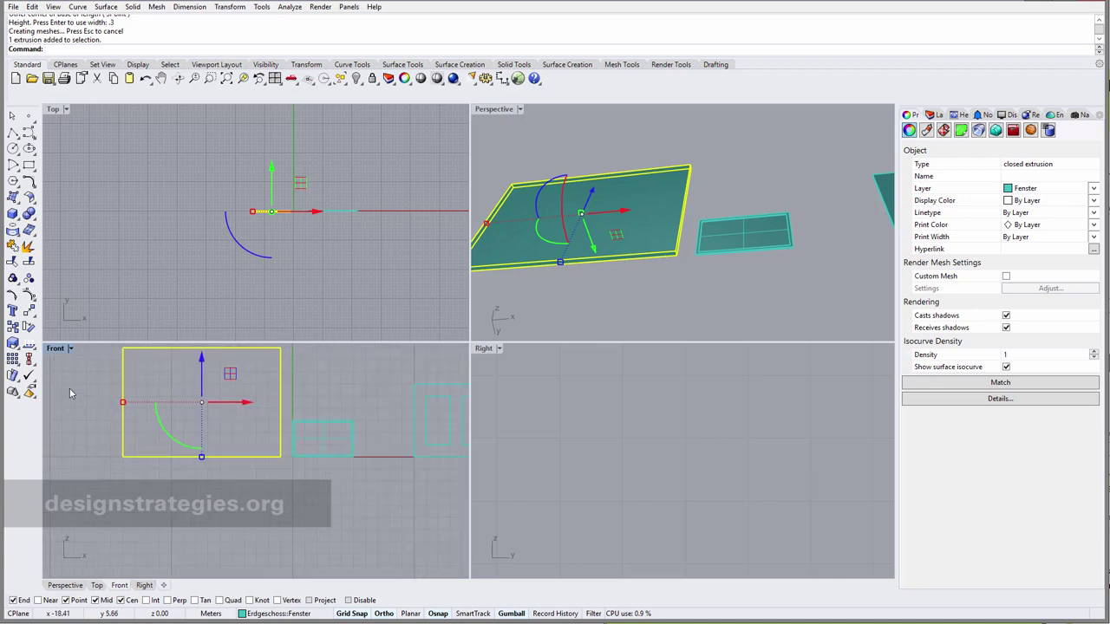
{"action": "left_click", "coordinate": [13, 215]}
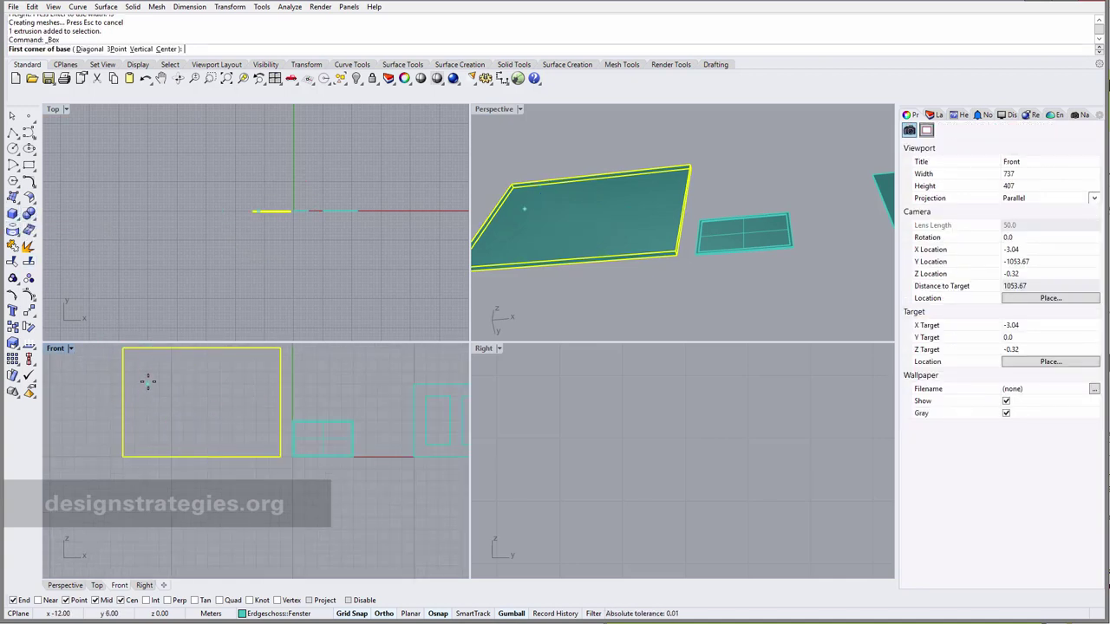
Step: Draw a small opening box inside the wall, accepting the default height
{"action": "left_click", "coordinate": [147, 382]}
{"action": "left_click", "coordinate": [205, 431]}
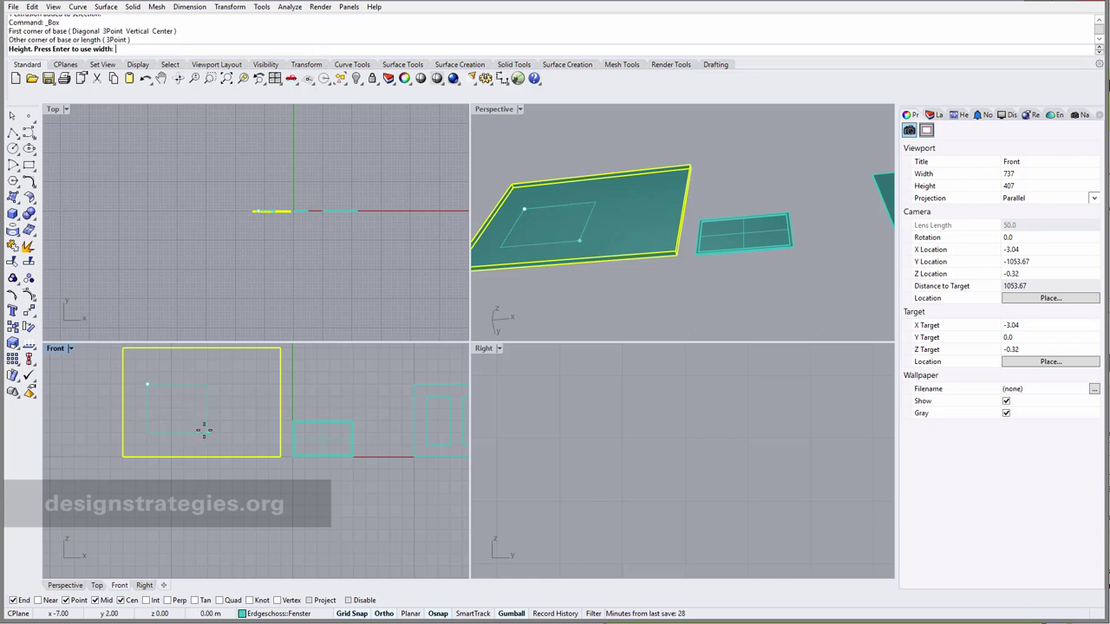
{"action": "key", "text": "Return"}
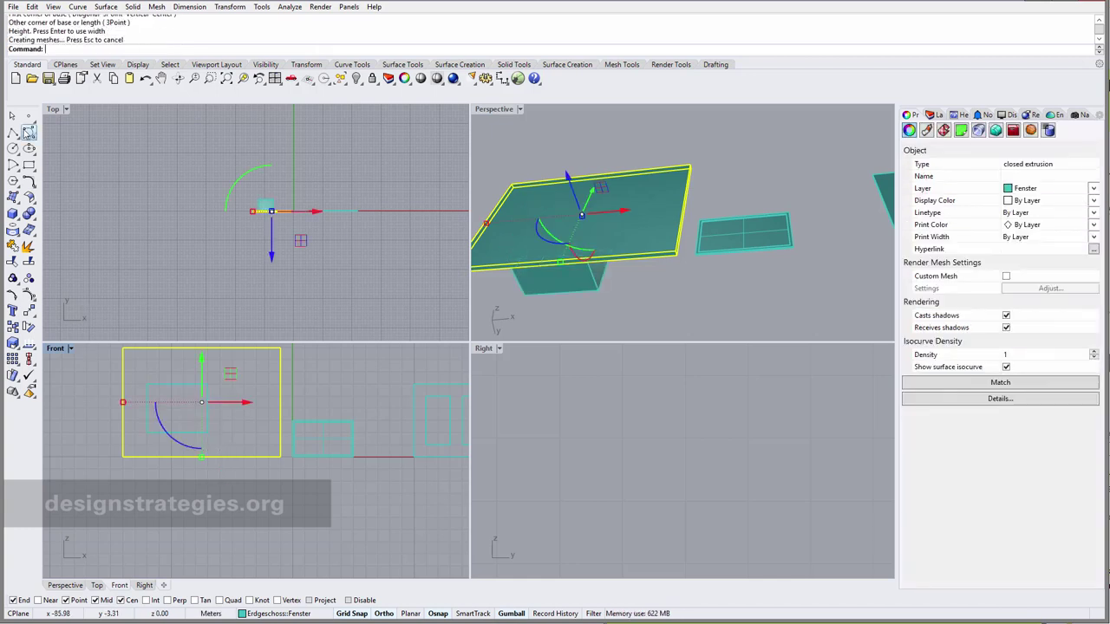
{"action": "key", "text": "Escape"}
Step: In the Top view, drag the opening box through the wall, then select the wall block
{"action": "left_click", "coordinate": [252, 211]}
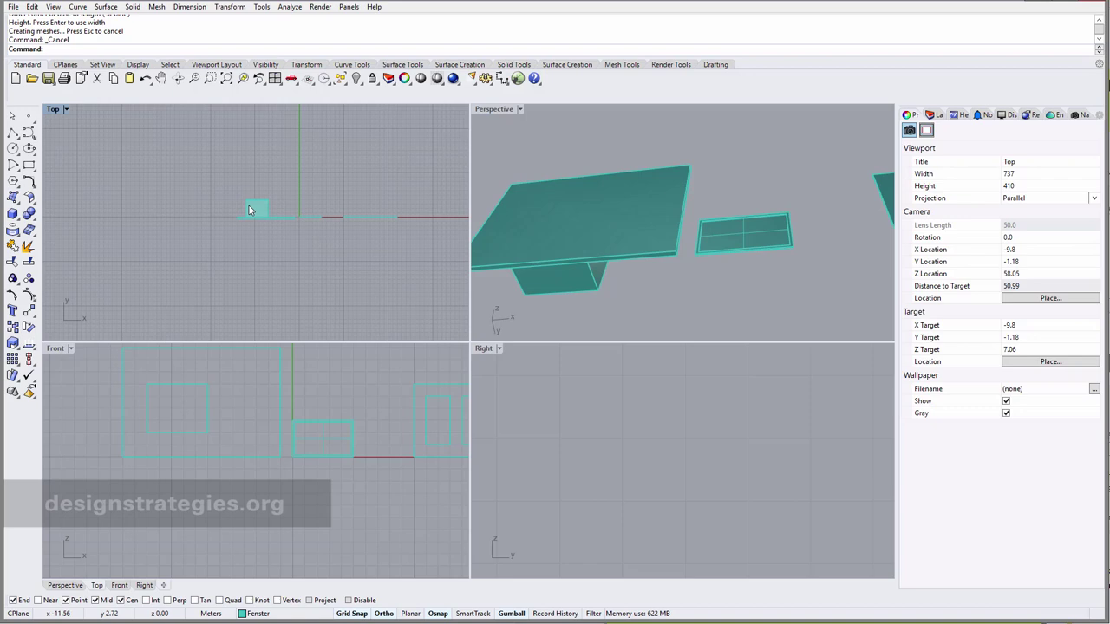
{"action": "left_click", "coordinate": [249, 209]}
{"action": "left_click_drag", "start_coordinate": [251, 209], "coordinate": [258, 216]}
{"action": "left_click", "coordinate": [629, 314]}
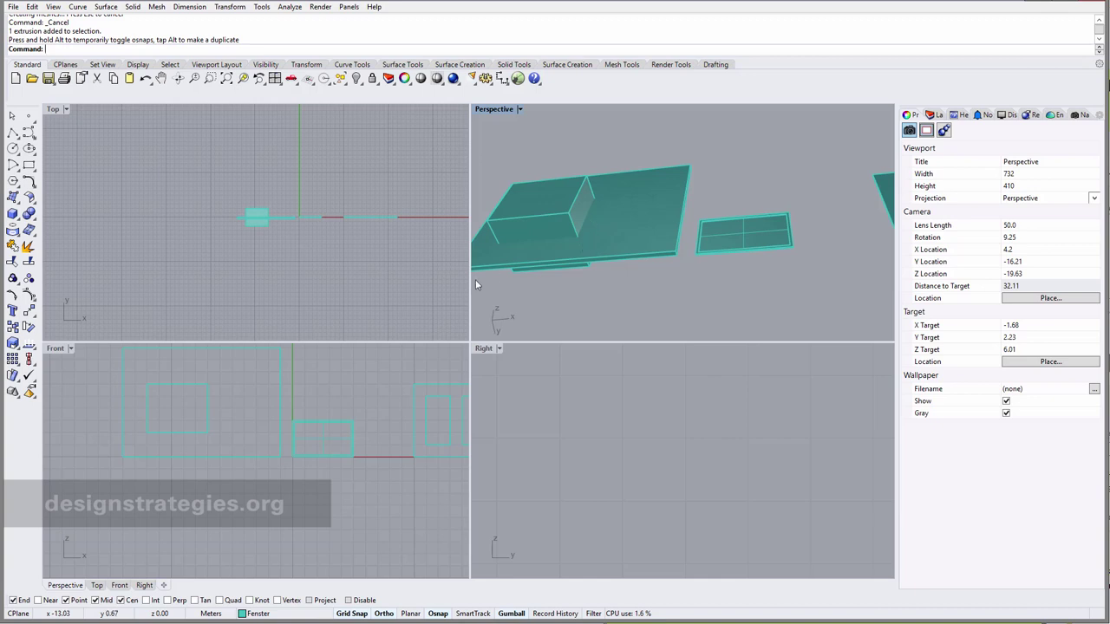
{"action": "left_click", "coordinate": [267, 456]}
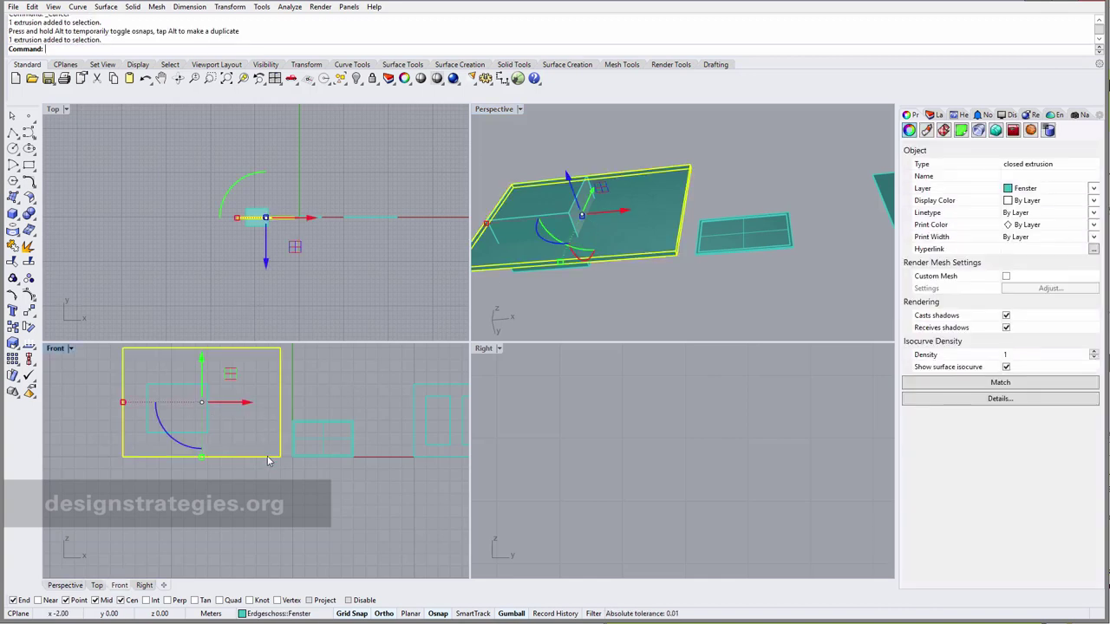
Step: Boolean-subtract the small window box from the wall slab, leaving a rectangular opening
{"action": "left_click", "coordinate": [32, 220]}
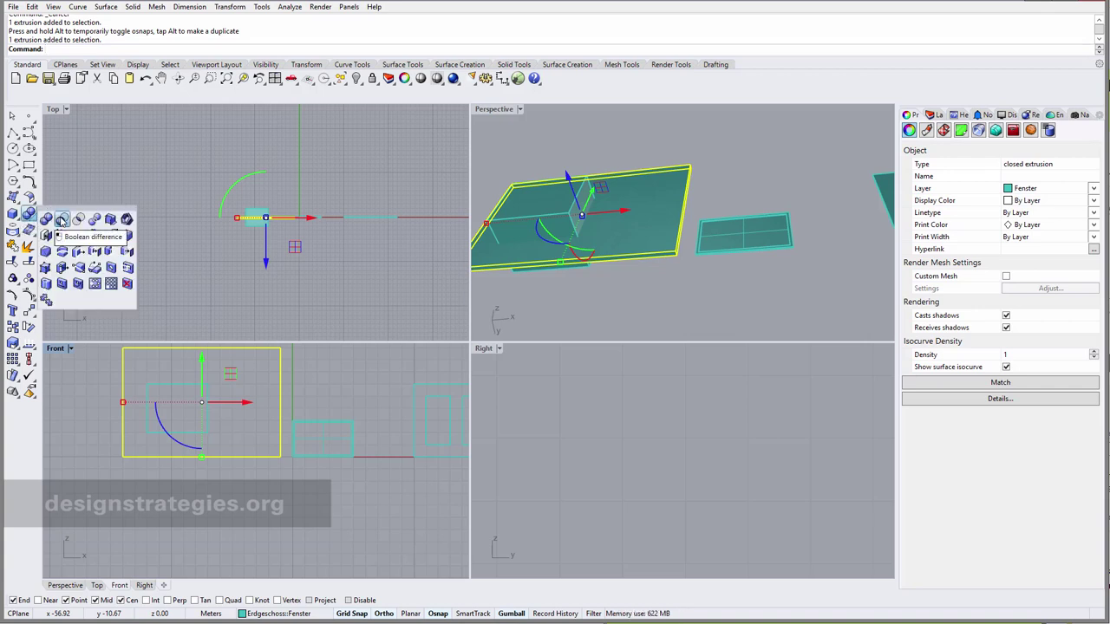
{"action": "left_click", "coordinate": [62, 221]}
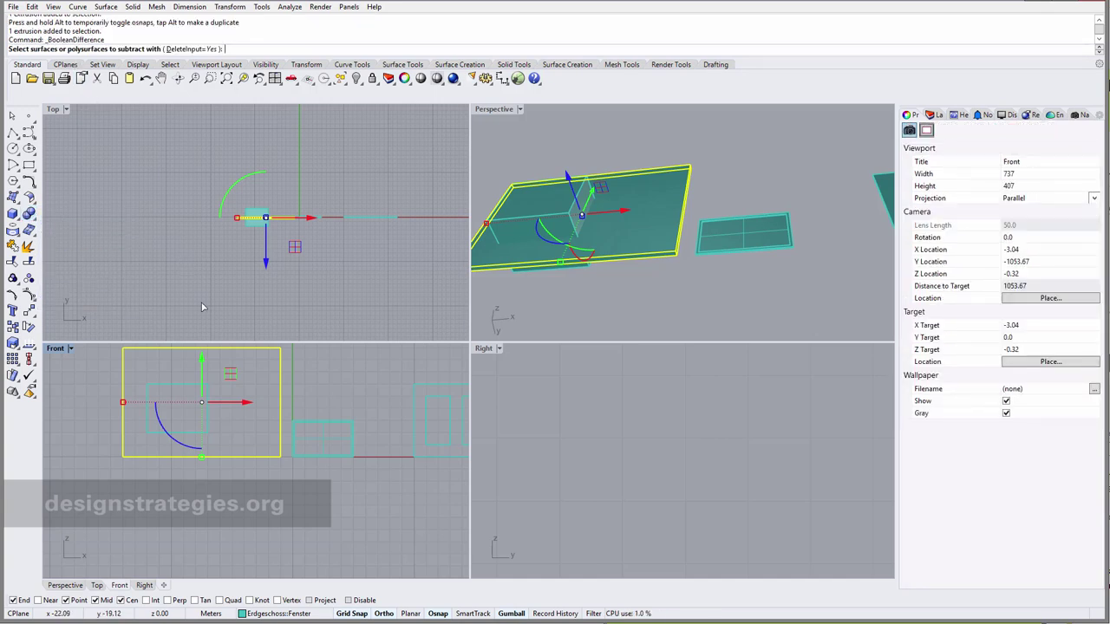
{"action": "left_click", "coordinate": [257, 224]}
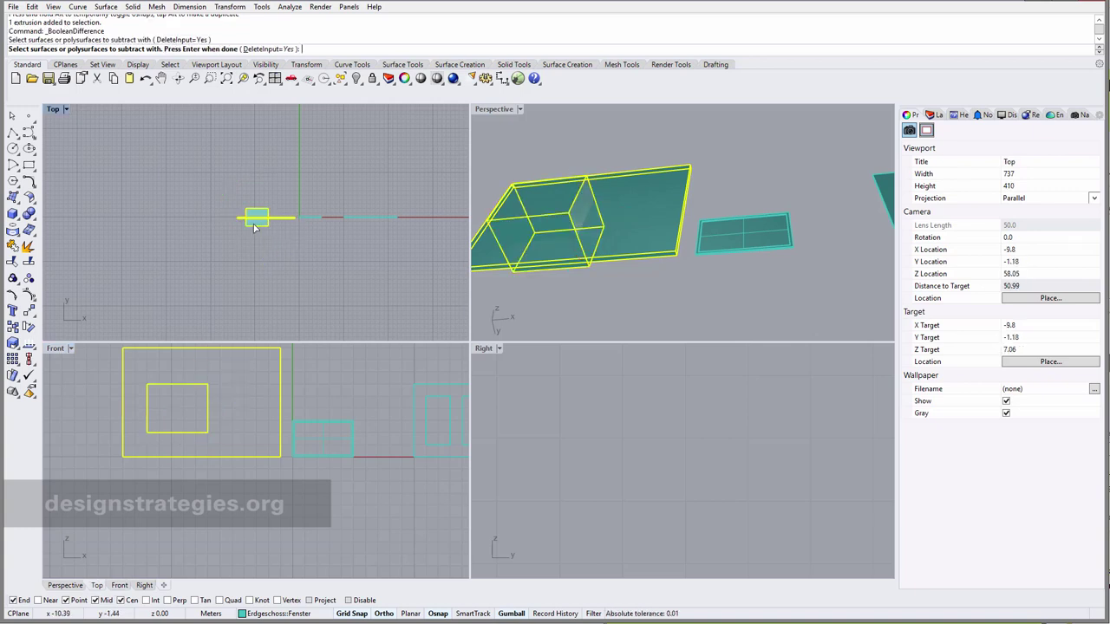
{"action": "key", "text": "Return"}
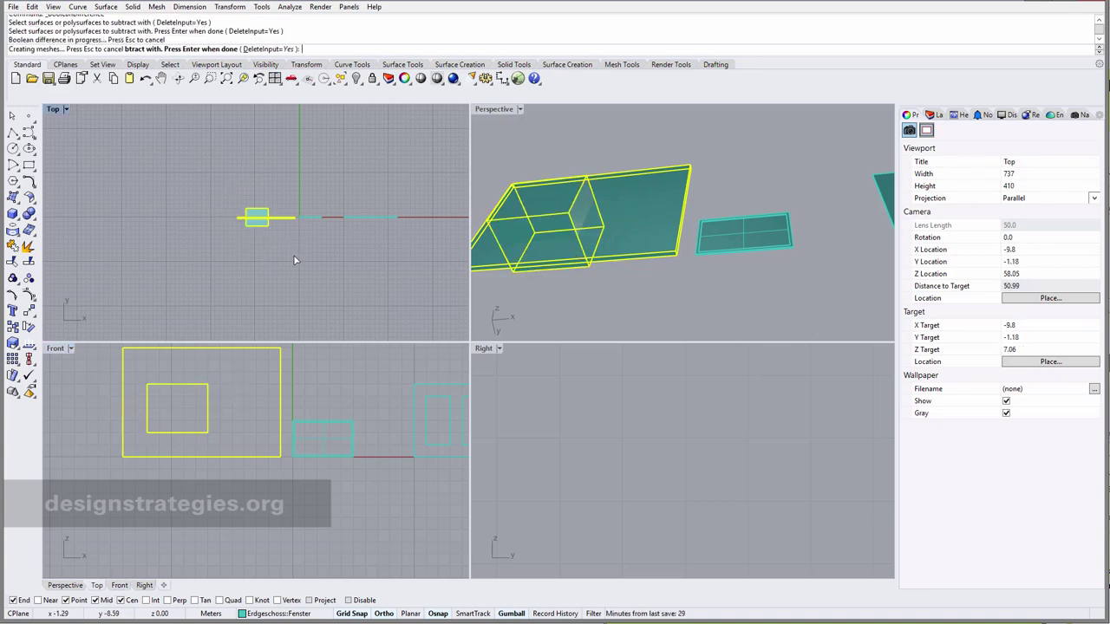
{"action": "right_click_drag", "start_coordinate": [650, 275], "coordinate": [632, 295]}
{"action": "scroll", "coordinate": [541, 232], "scroll_direction": "up", "scroll_amount": 5}
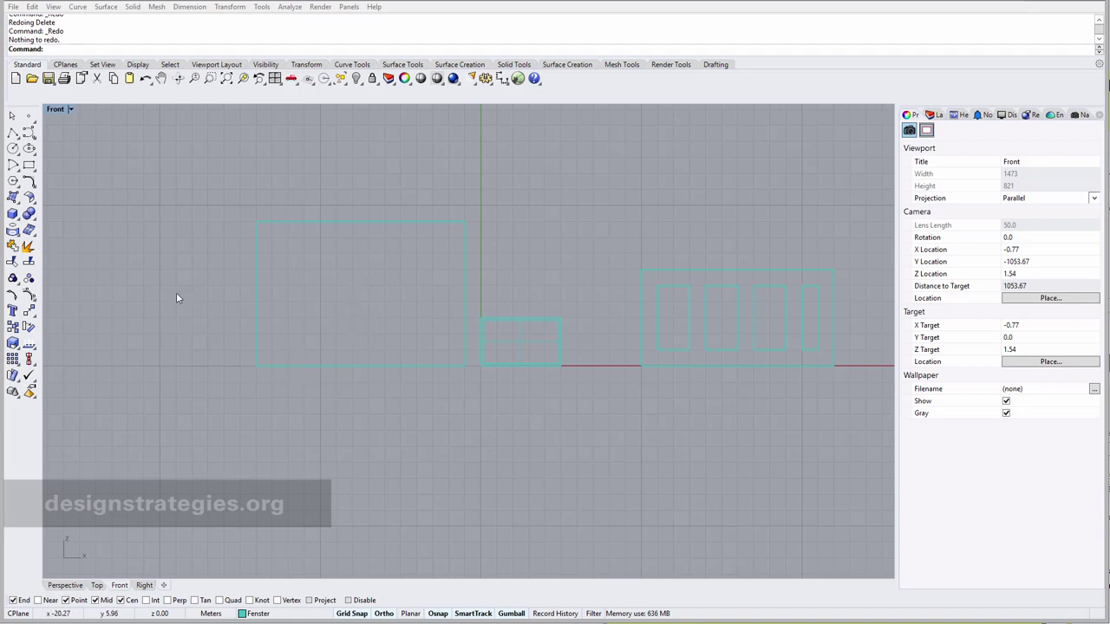
Step: Draw a box offset @2,2 from the wall's lower-left corner, base @5,3, height 60
{"action": "left_click", "coordinate": [255, 321]}
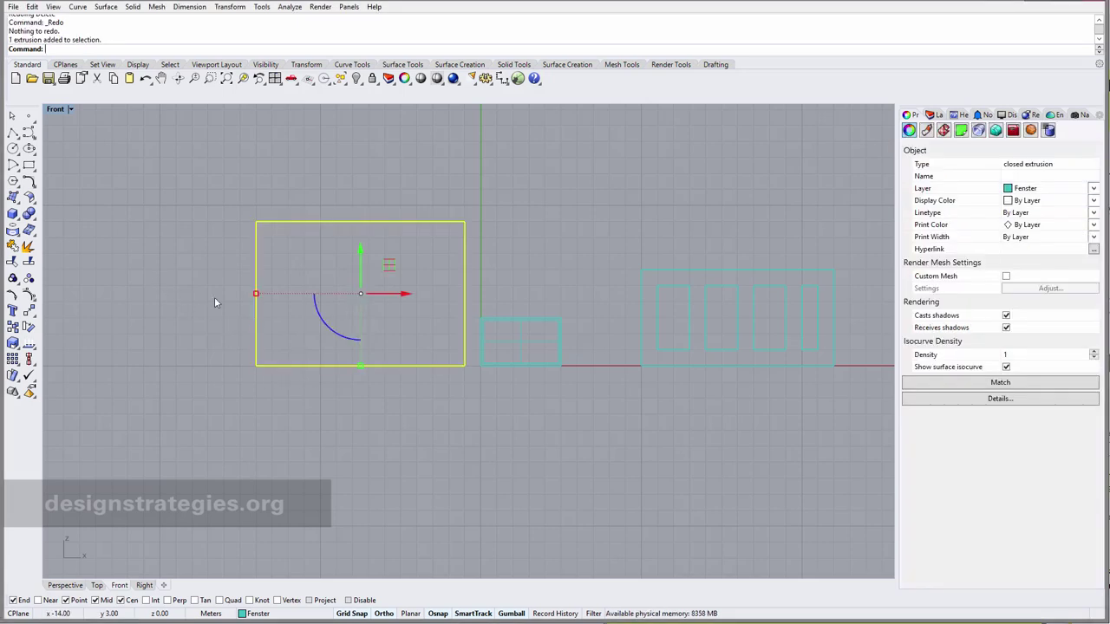
{"action": "left_click", "coordinate": [12, 216]}
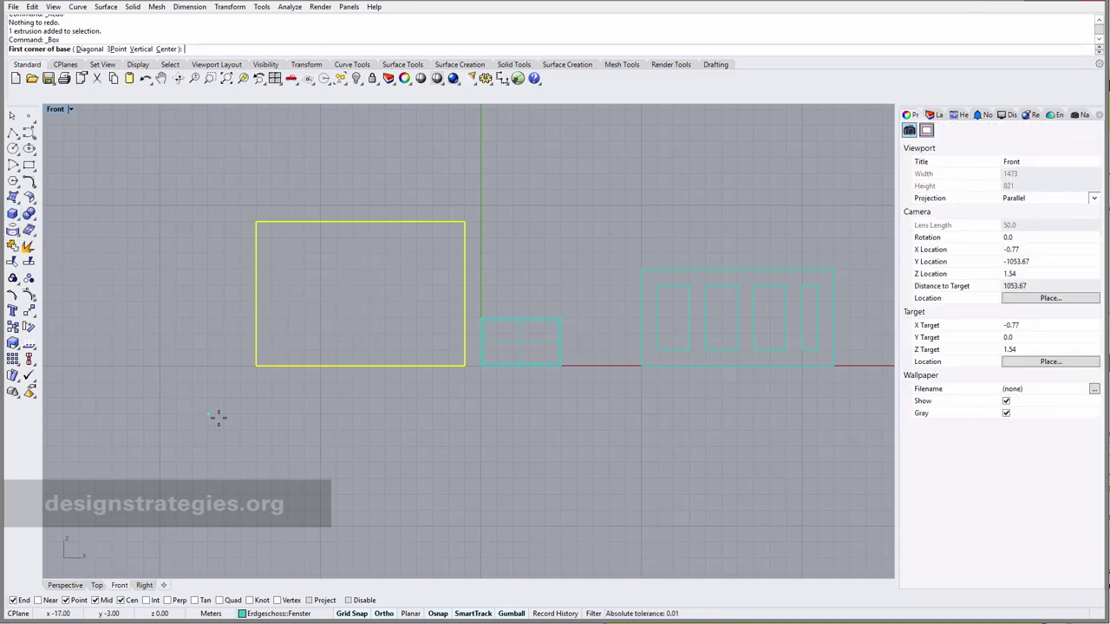
{"action": "left_click", "coordinate": [256, 365]}
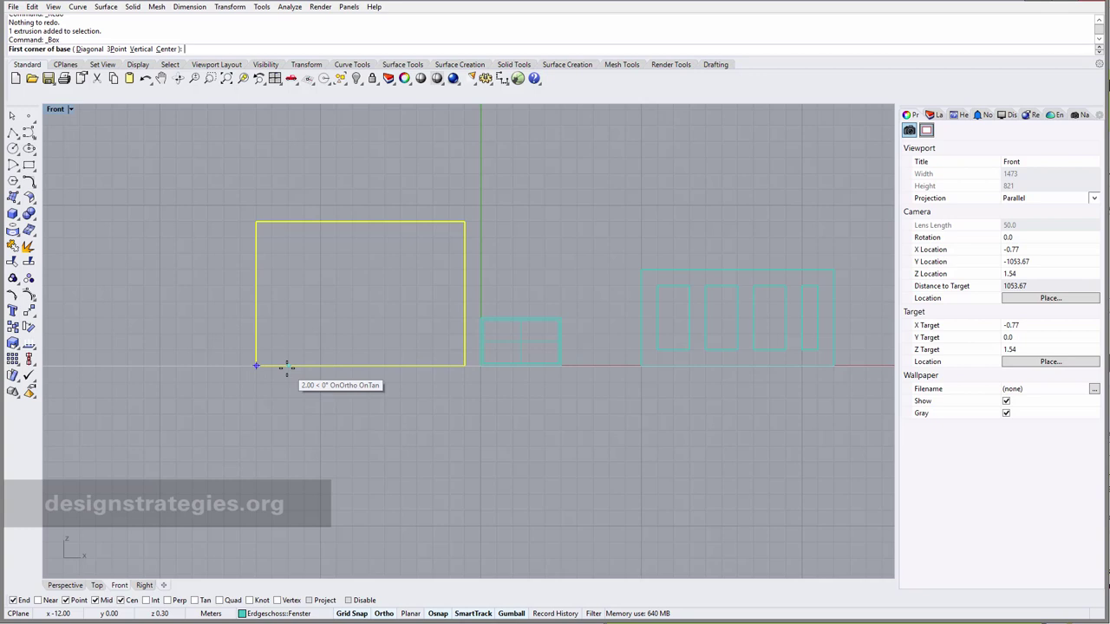
{"action": "type", "text": "@"}
{"action": "type", "text": "2,2"}
{"action": "key", "text": "Return"}
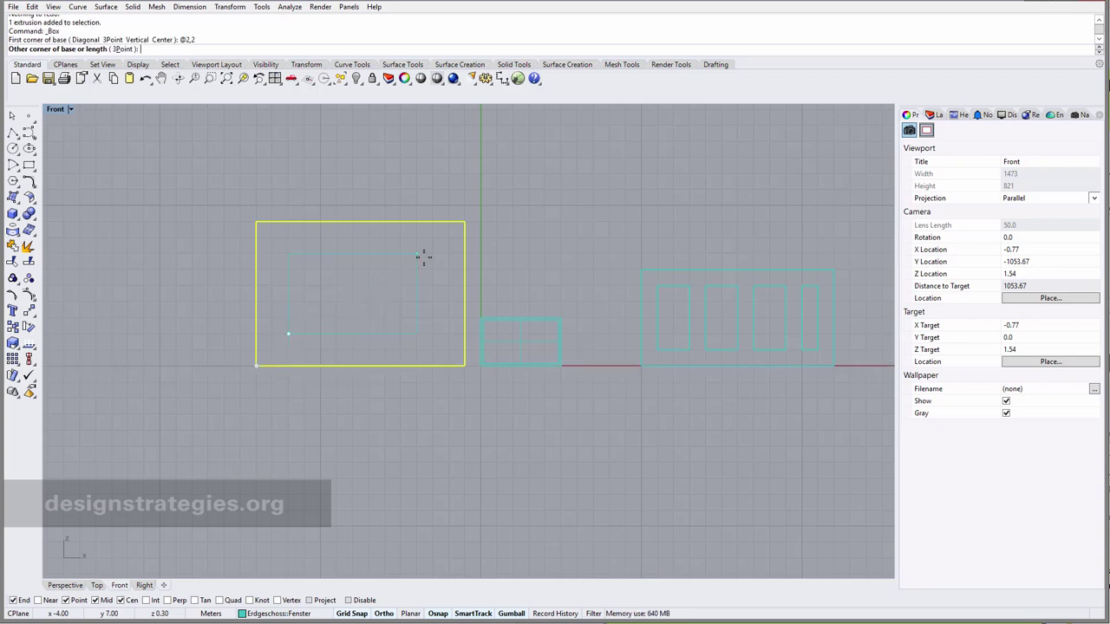
{"action": "type", "text": "@"}
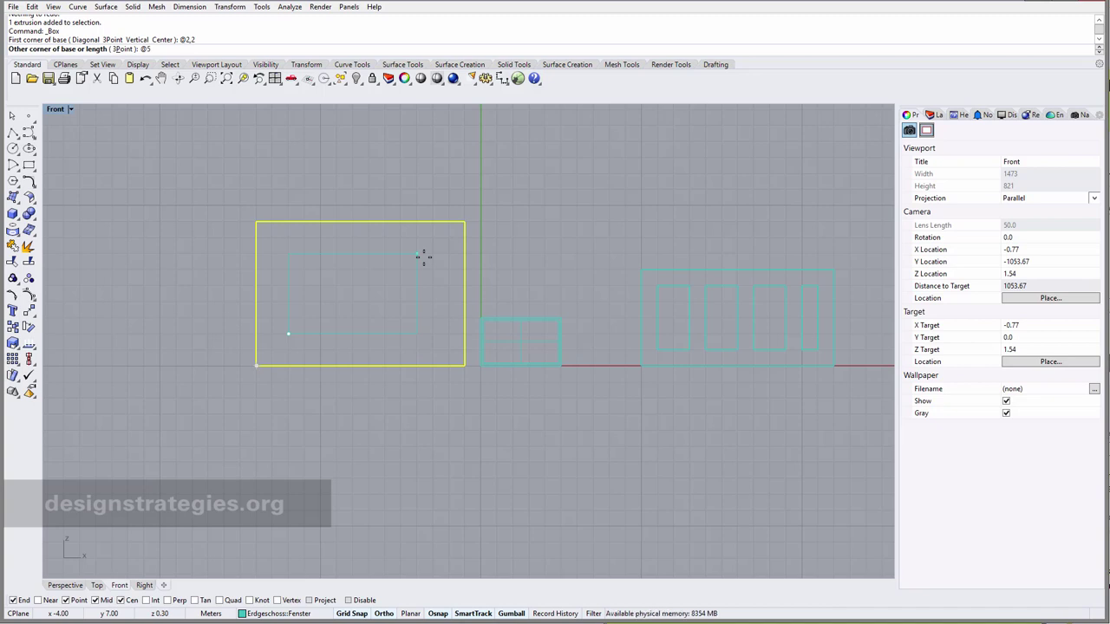
{"action": "type", "text": "5,3"}
{"action": "key", "text": "Return"}
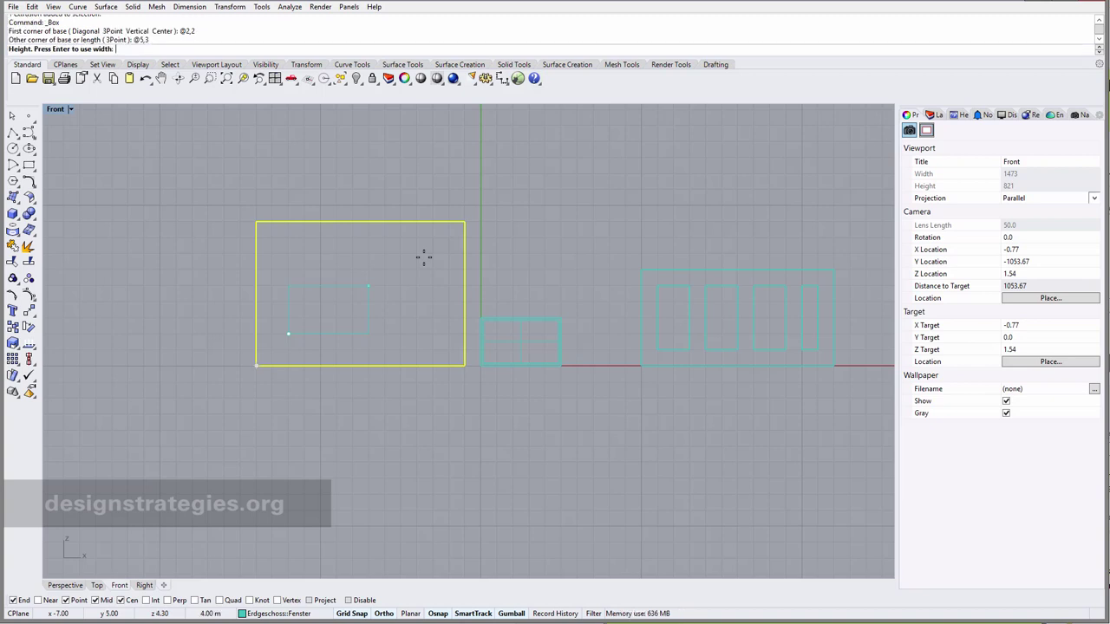
{"action": "type", "text": "60"}
{"action": "key", "text": "Return"}
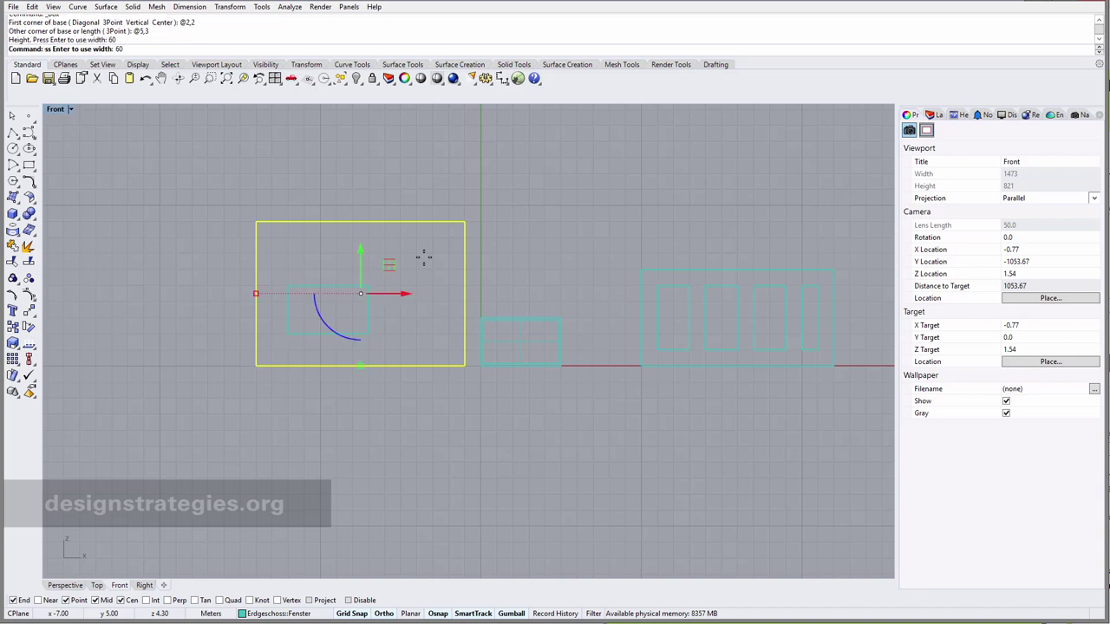
Step: Restore four viewports and move the new box along Y so it passes through the wall
{"action": "double_click", "coordinate": [55, 109]}
{"action": "scroll", "coordinate": [256, 196], "scroll_direction": "down", "scroll_amount": 4}
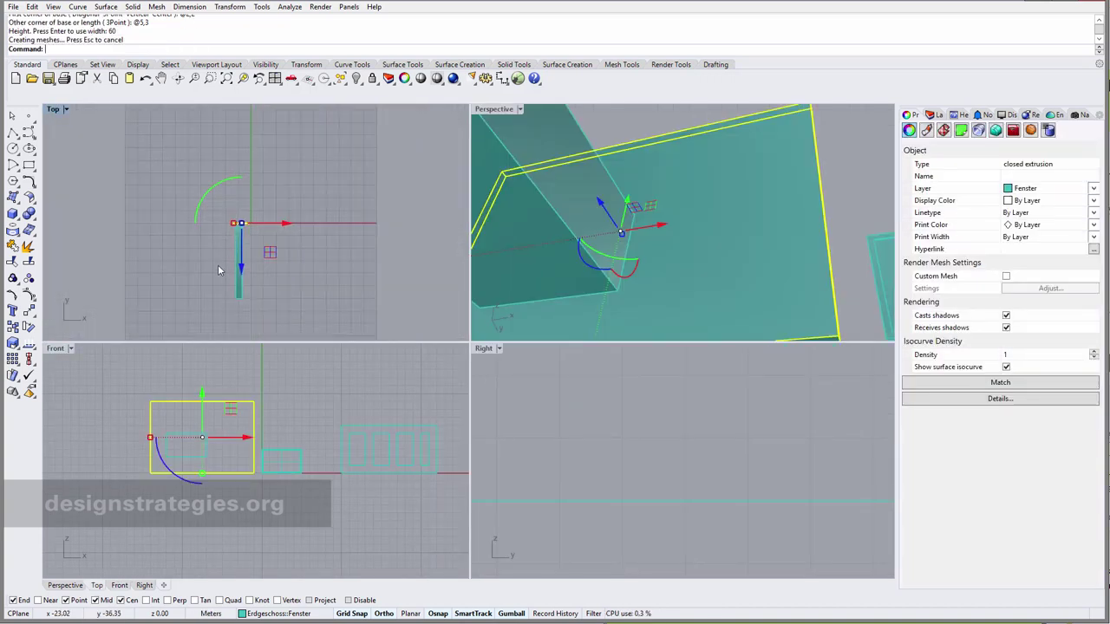
{"action": "scroll", "coordinate": [243, 224], "scroll_direction": "up", "scroll_amount": 3}
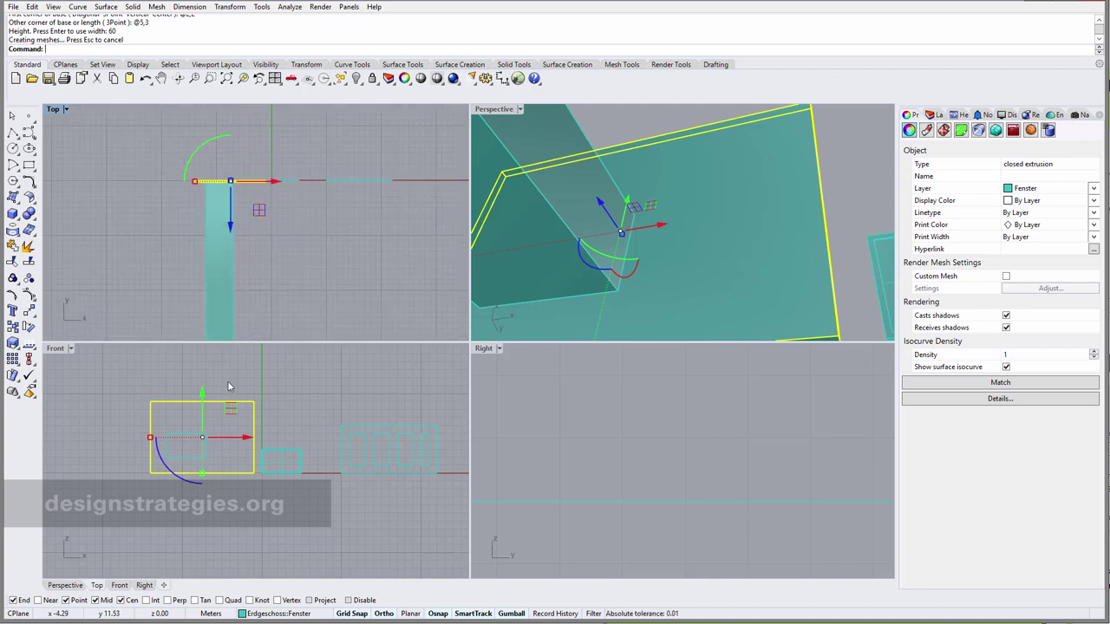
{"action": "left_click", "coordinate": [187, 437]}
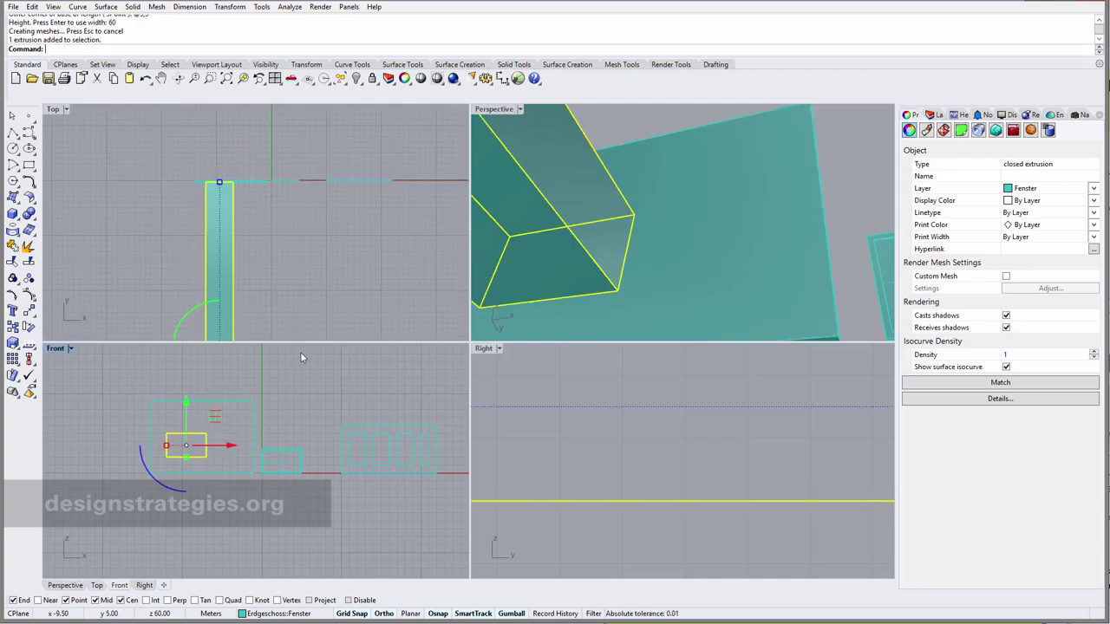
{"action": "scroll", "coordinate": [275, 218], "scroll_direction": "down", "scroll_amount": 2}
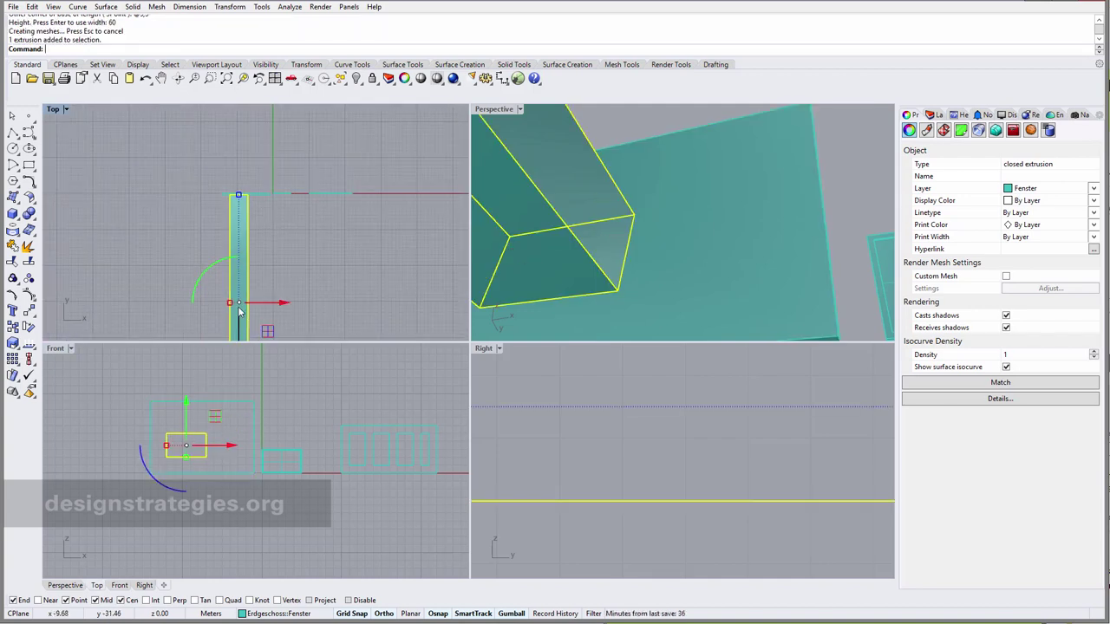
{"action": "left_click_drag", "start_coordinate": [241, 293], "coordinate": [241, 262]}
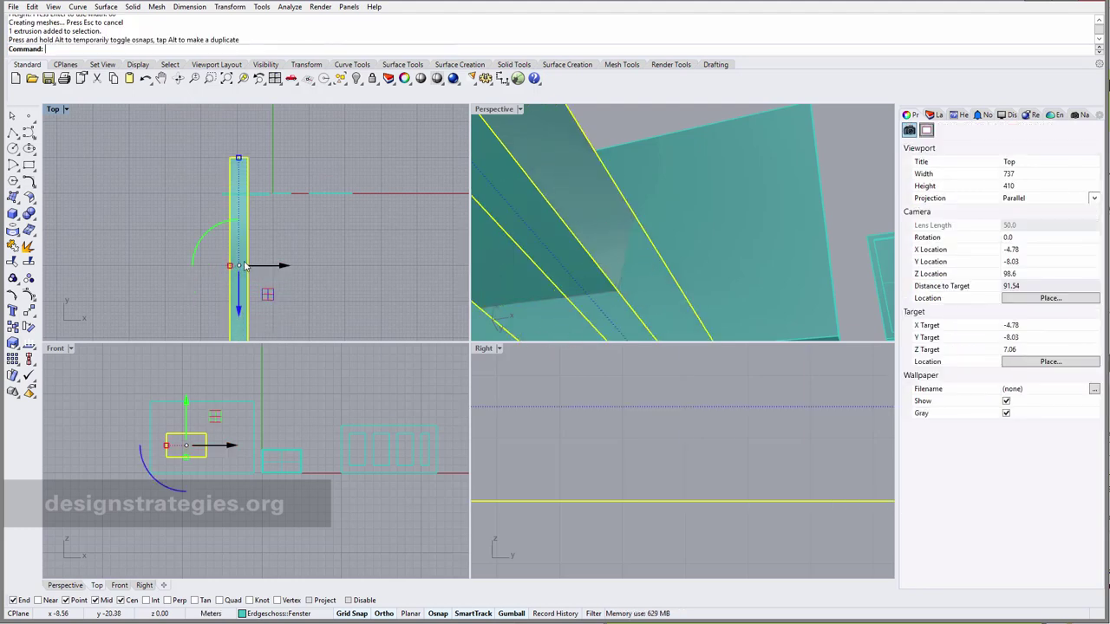
Step: Start a Boolean Difference on the wall, picking the narrow box as the cutter
{"action": "left_click", "coordinate": [258, 194]}
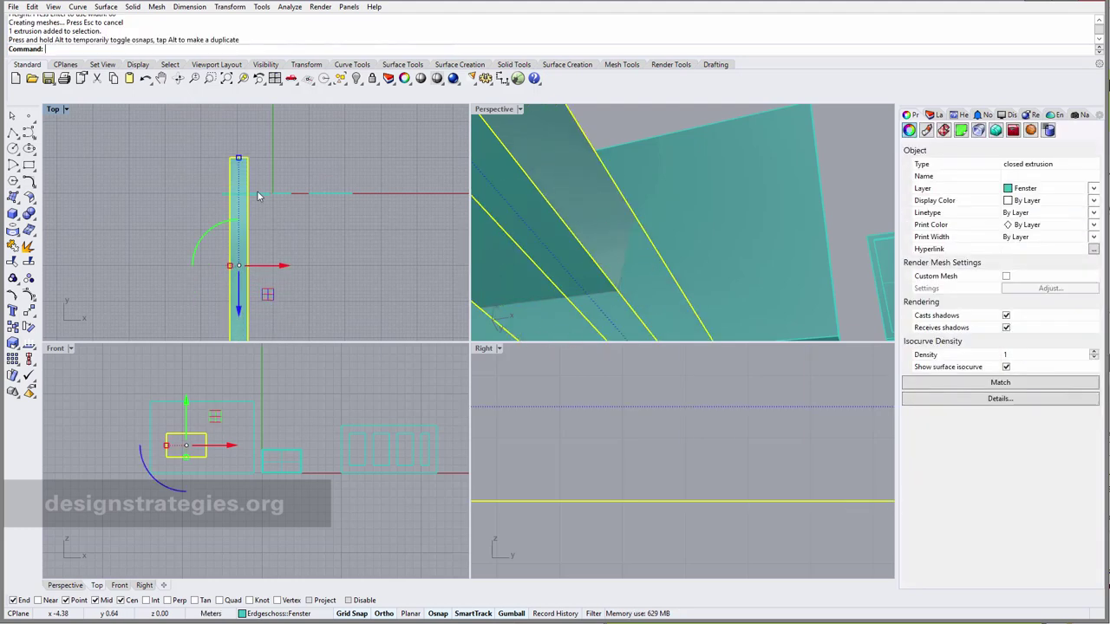
{"action": "left_click", "coordinate": [36, 227]}
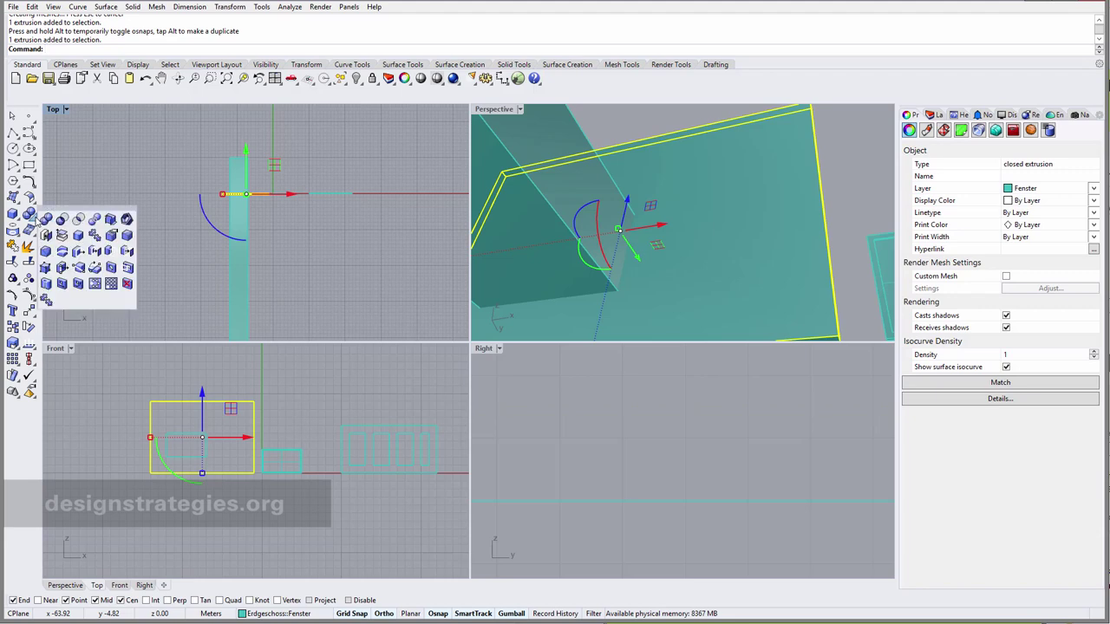
{"action": "left_click", "coordinate": [59, 218]}
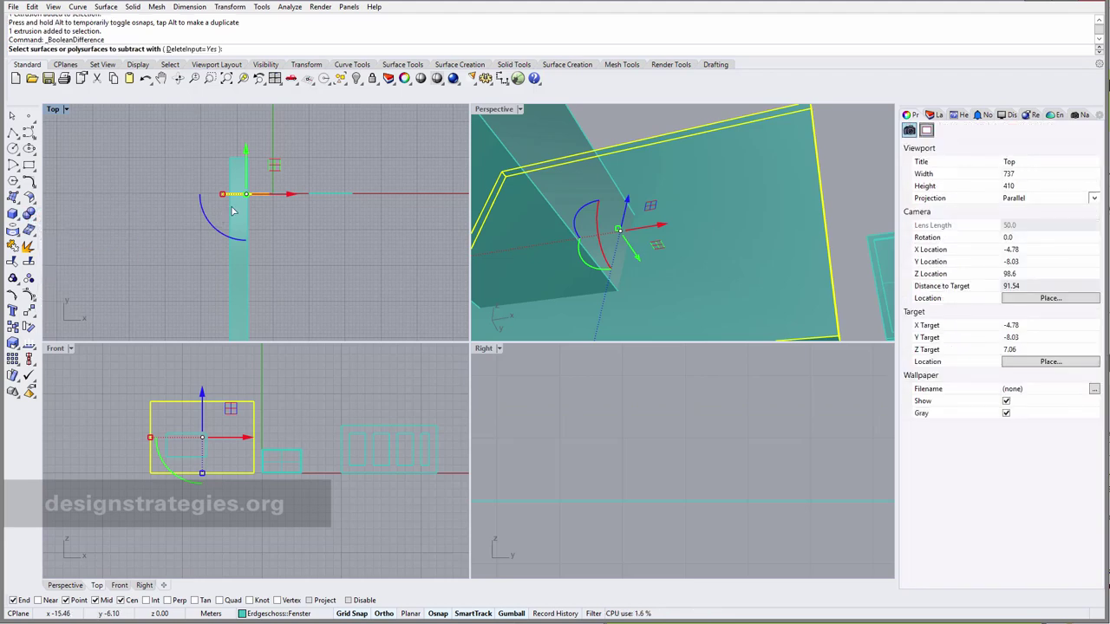
{"action": "left_click", "coordinate": [232, 175]}
Step: Complete the boolean cut of the box from the wall and turn off smart tracking
{"action": "key", "text": "Return"}
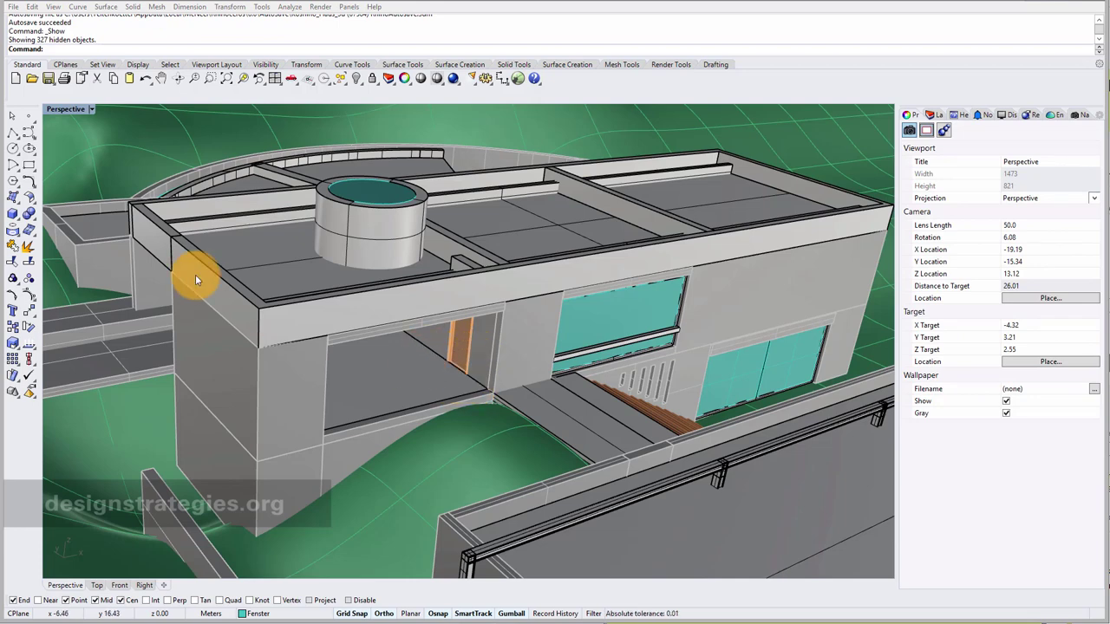
{"action": "scroll", "coordinate": [463, 367], "scroll_direction": "up", "scroll_amount": 2}
{"action": "scroll", "coordinate": [464, 367], "scroll_direction": "up", "scroll_amount": 2}
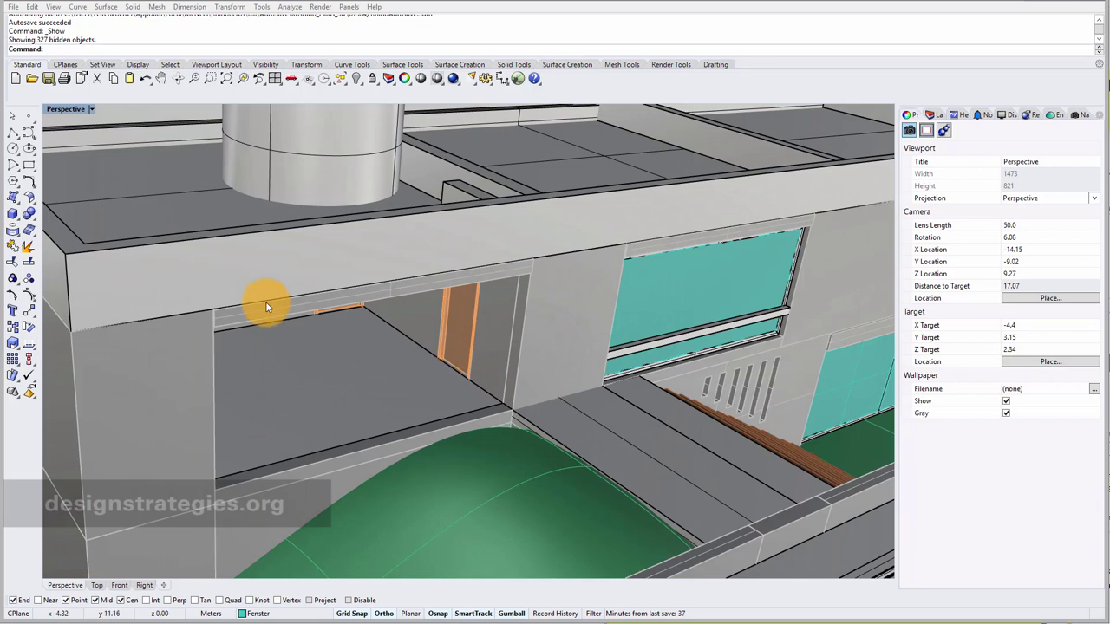
{"action": "left_click", "coordinate": [472, 614]}
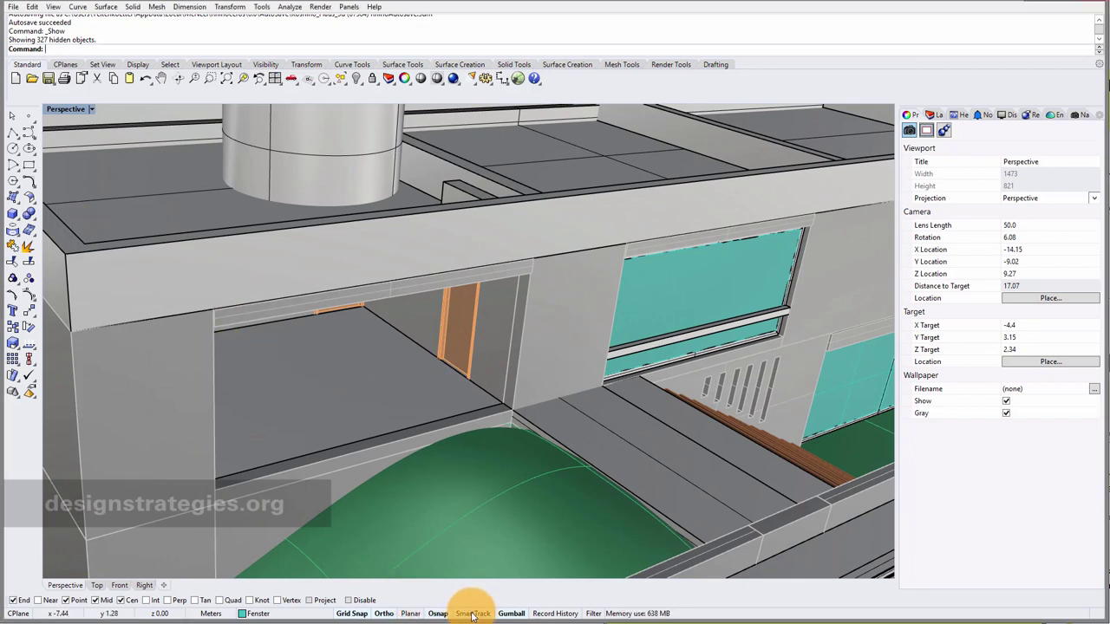
Step: Draw a vertical 3-point rectangle snapped to the window opening's corner and mid points
{"action": "left_click", "coordinate": [35, 176]}
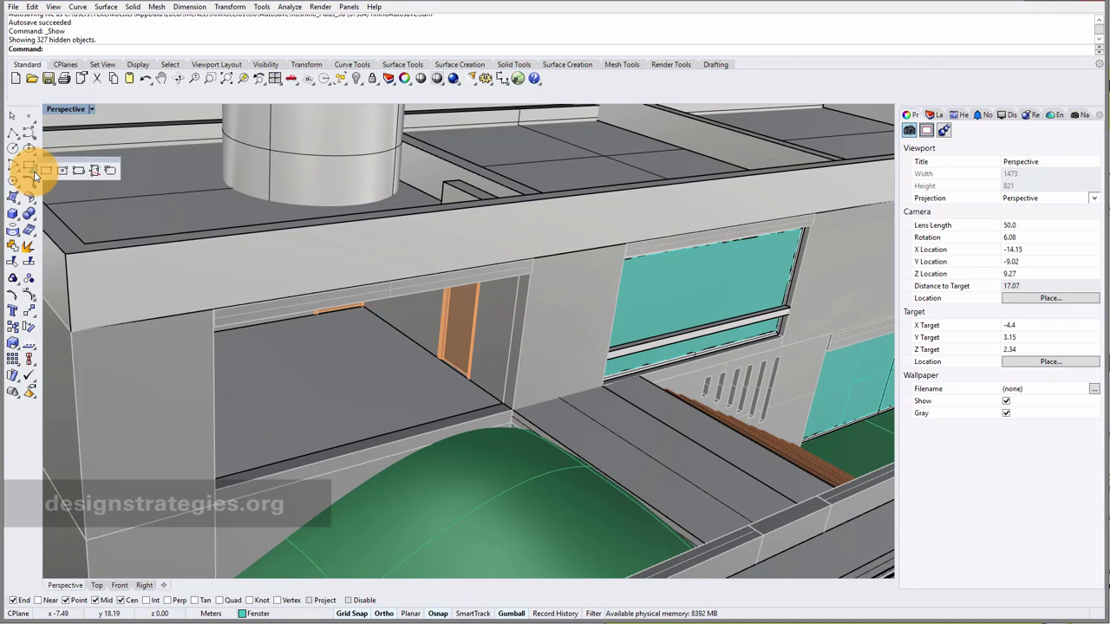
{"action": "left_click", "coordinate": [78, 176]}
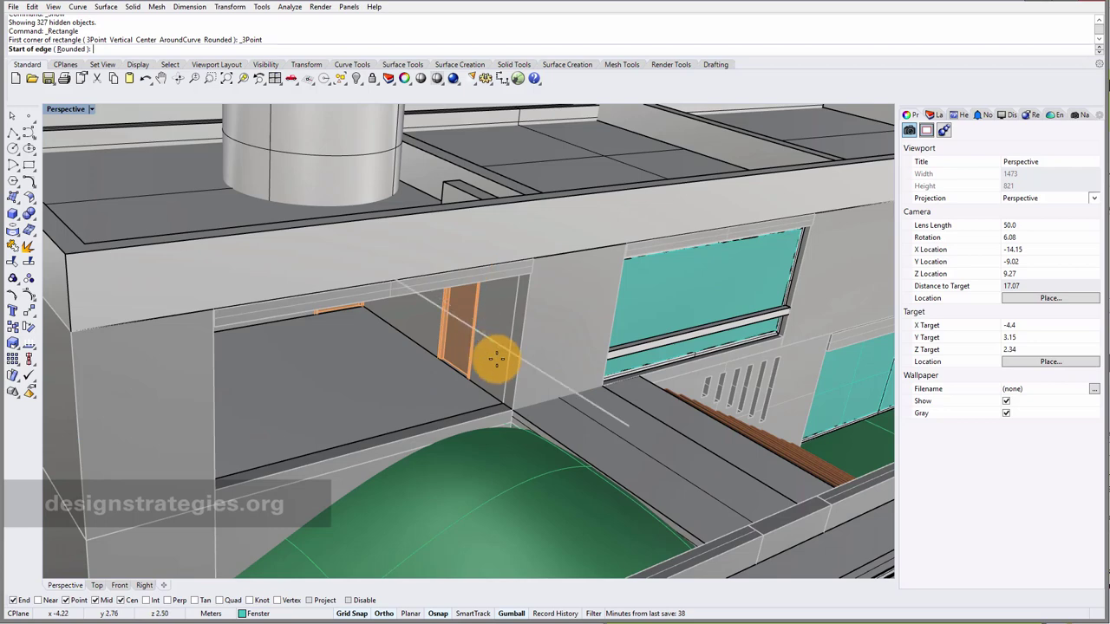
{"action": "left_click", "coordinate": [508, 402]}
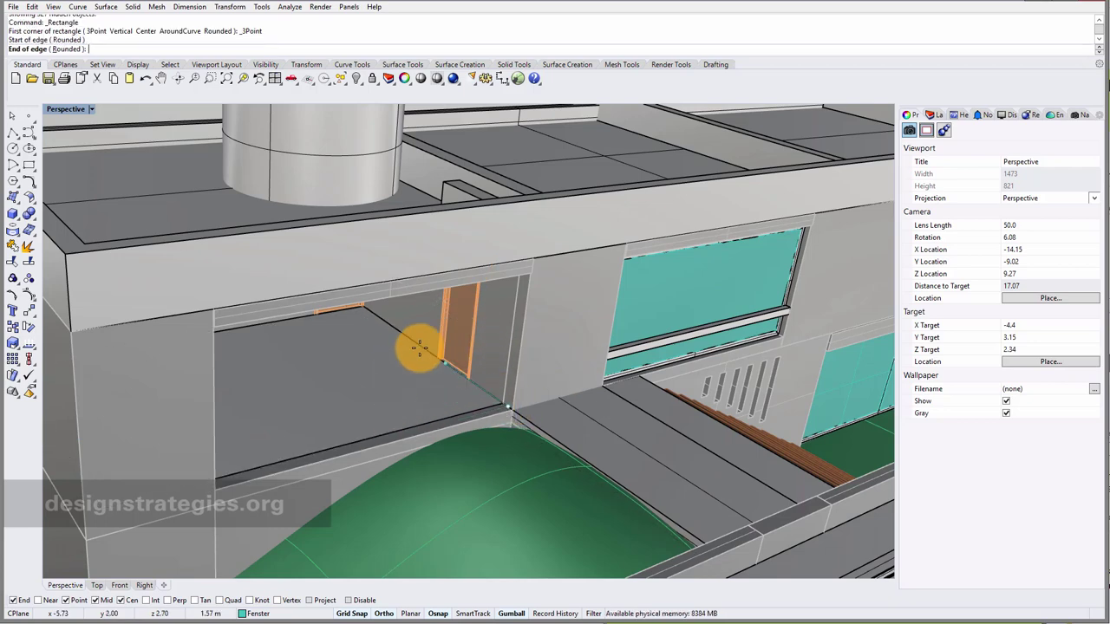
{"action": "right_click_drag", "start_coordinate": [473, 243], "coordinate": [476, 214]}
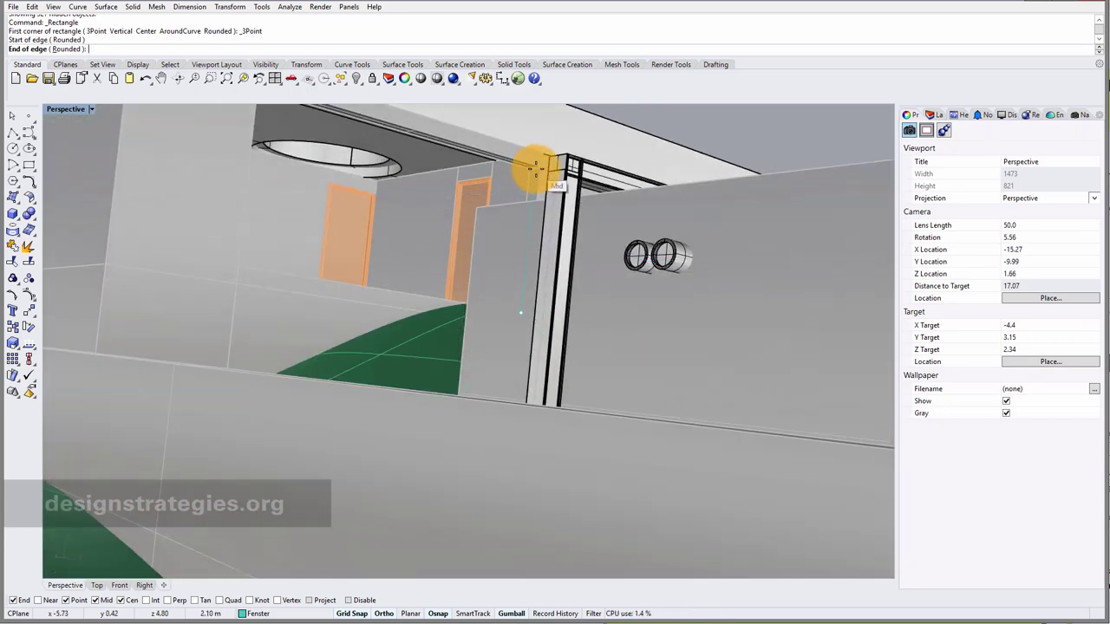
{"action": "scroll", "coordinate": [536, 165], "scroll_direction": "up", "scroll_amount": 5}
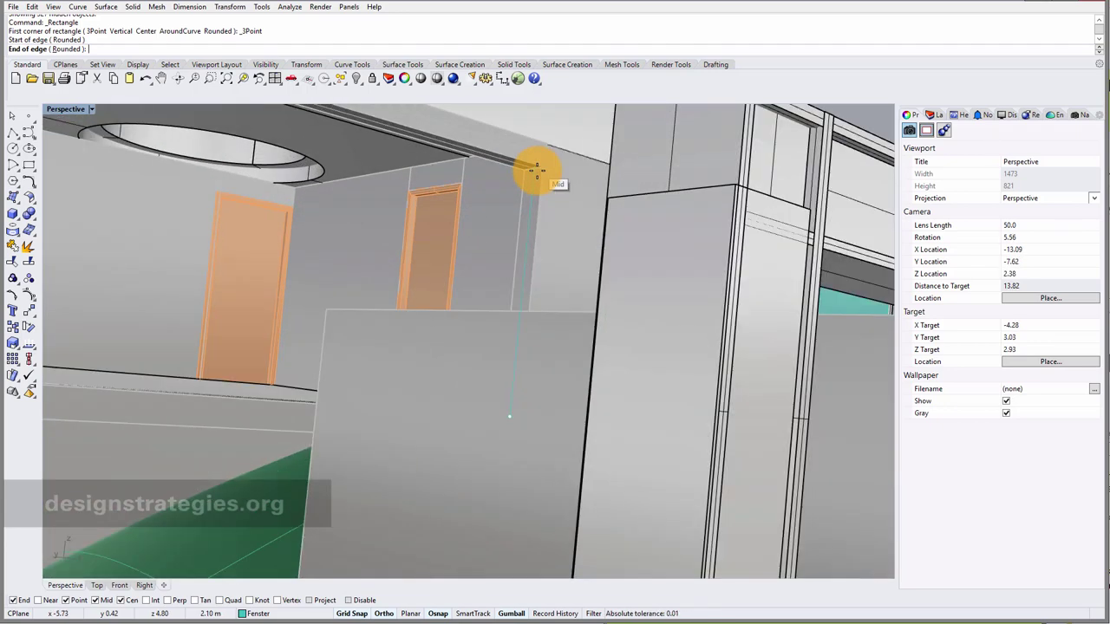
{"action": "left_click", "coordinate": [530, 174]}
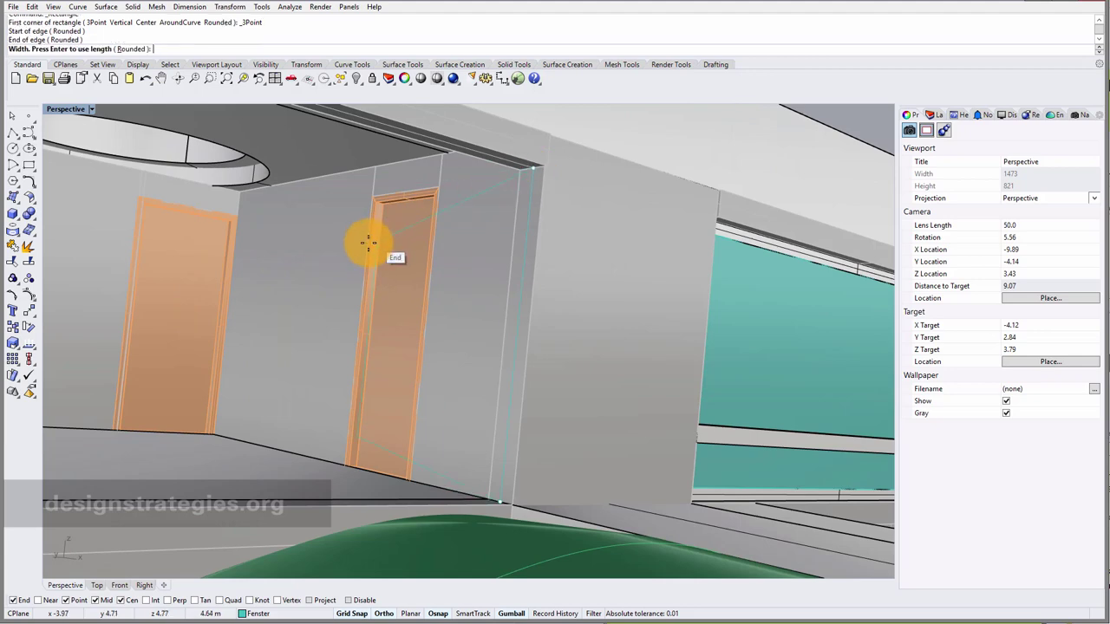
{"action": "scroll", "coordinate": [367, 242], "scroll_direction": "down", "scroll_amount": 5}
{"action": "right_click_drag", "start_coordinate": [209, 220], "coordinate": [70, 240]}
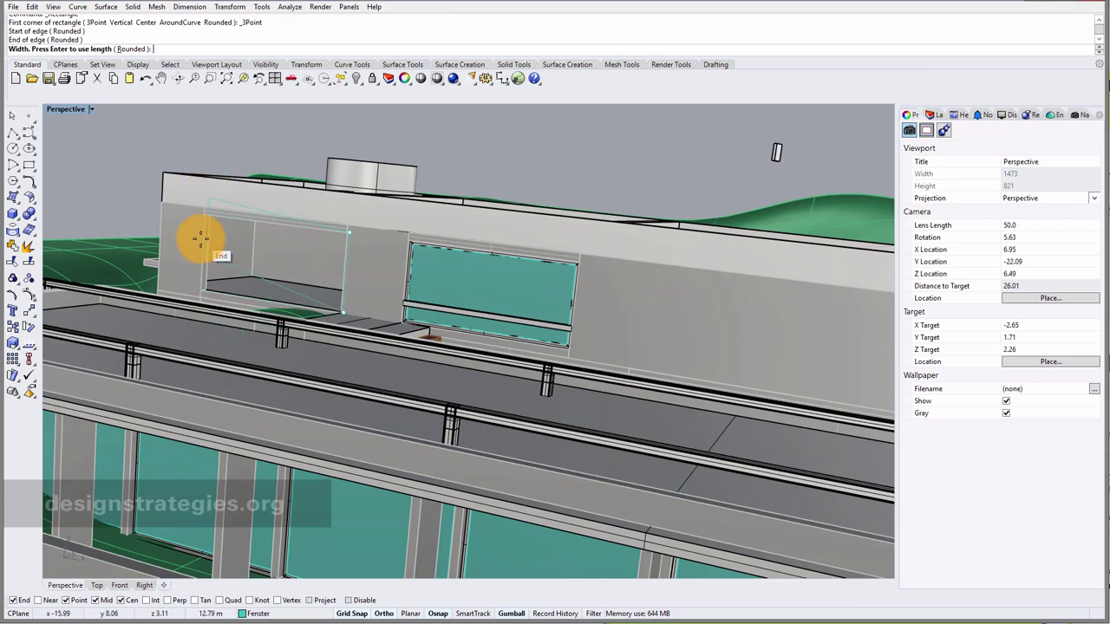
{"action": "scroll", "coordinate": [199, 238], "scroll_direction": "up", "scroll_amount": 4}
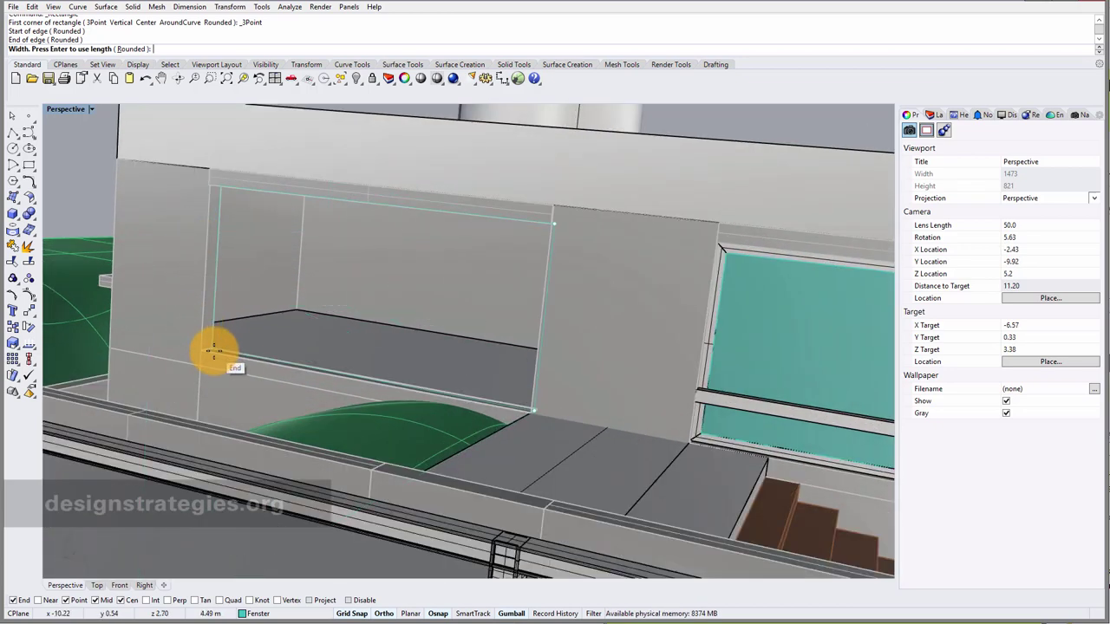
{"action": "scroll", "coordinate": [209, 351], "scroll_direction": "up", "scroll_amount": 3}
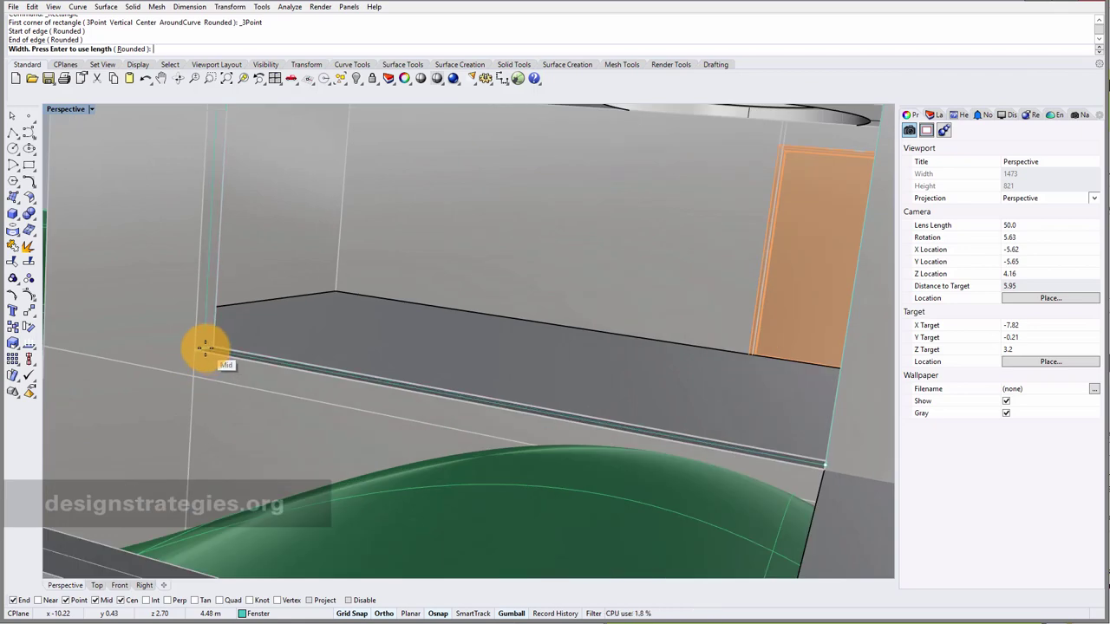
{"action": "left_click", "coordinate": [206, 346]}
{"action": "scroll", "coordinate": [231, 274], "scroll_direction": "down", "scroll_amount": 3}
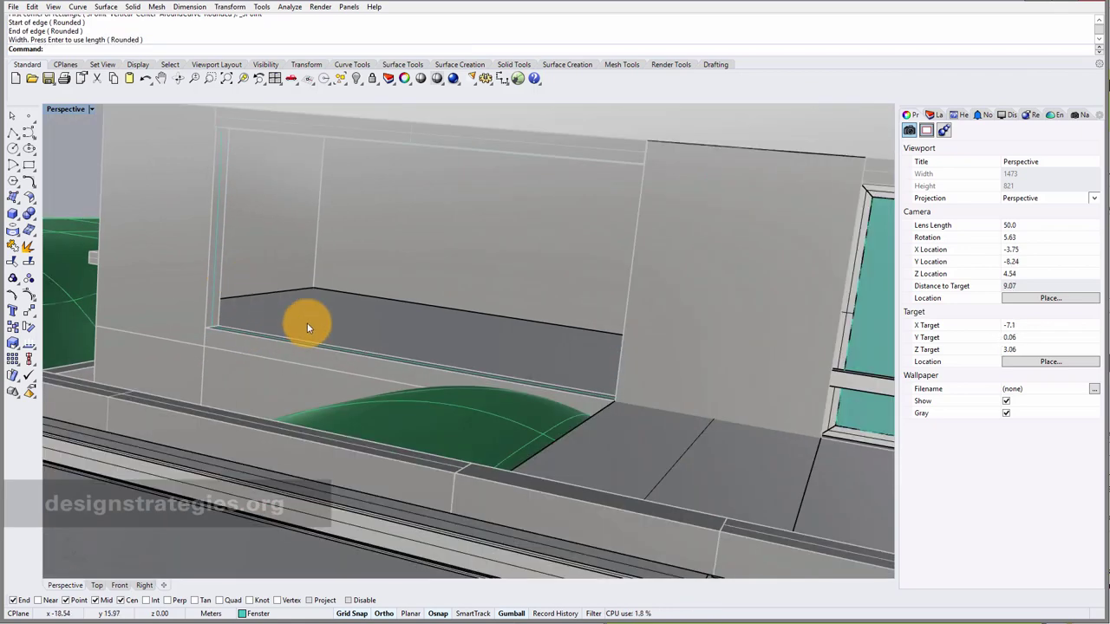
Step: Select the rectangle curve, restore four viewports, and isolate it from the house model
{"action": "left_click", "coordinate": [212, 302]}
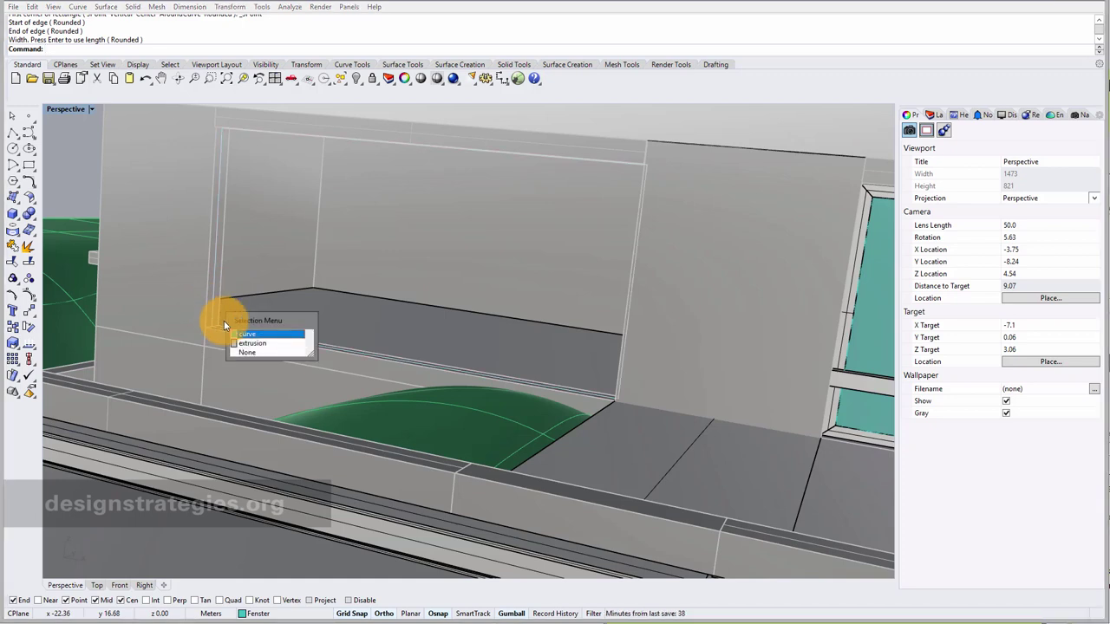
{"action": "left_click", "coordinate": [258, 336]}
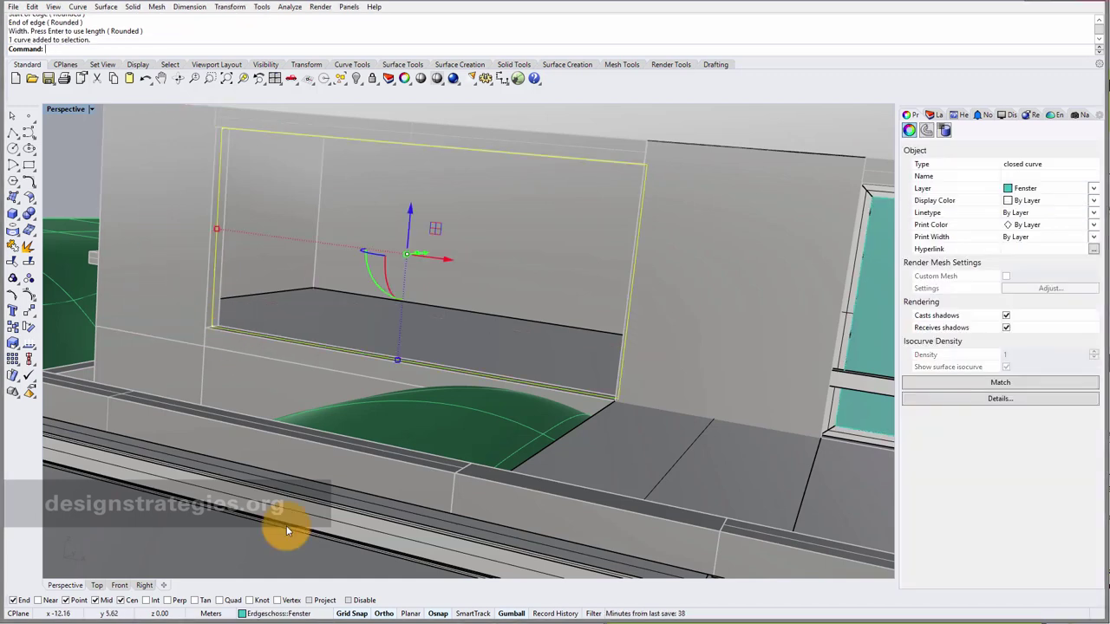
{"action": "double_click", "coordinate": [64, 111]}
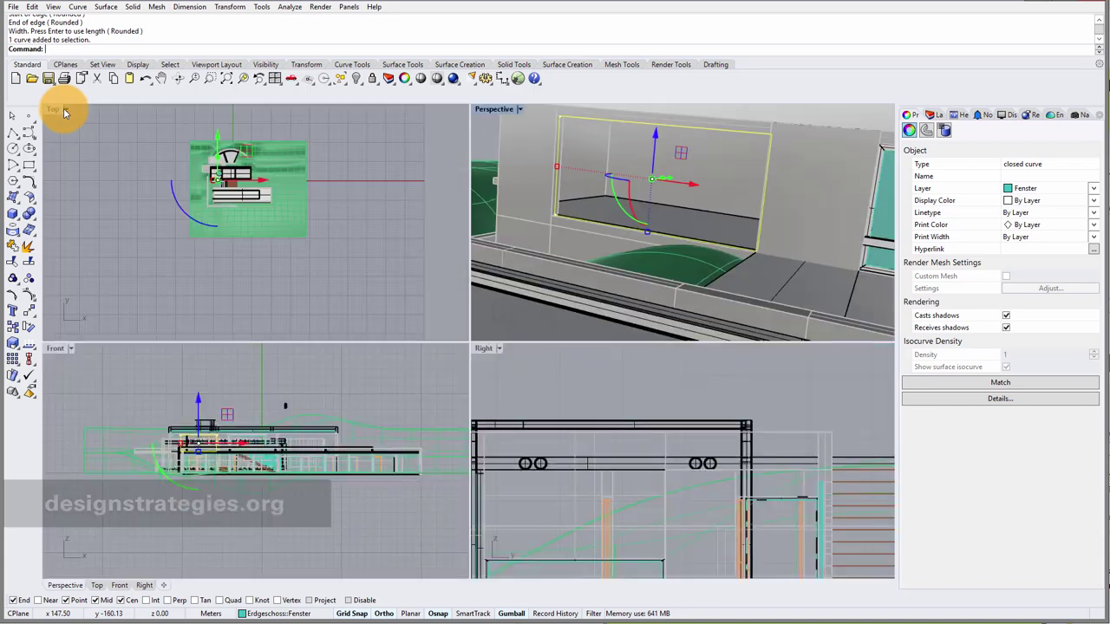
{"action": "left_click", "coordinate": [64, 108]}
{"action": "right_click", "coordinate": [272, 383]}
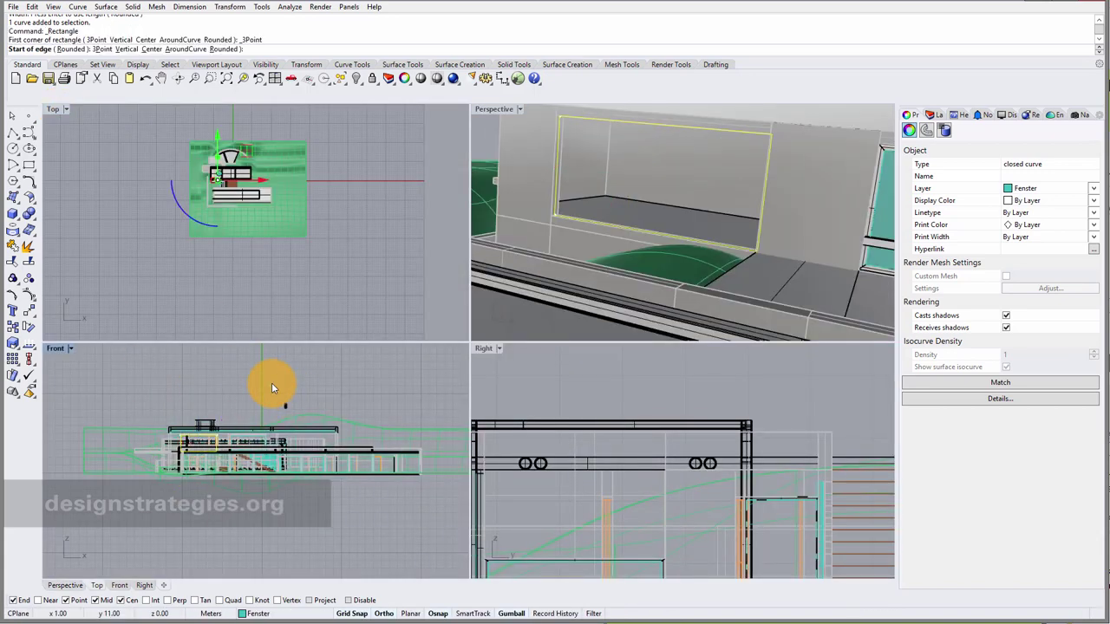
{"action": "scroll", "coordinate": [219, 454], "scroll_direction": "up", "scroll_amount": 3}
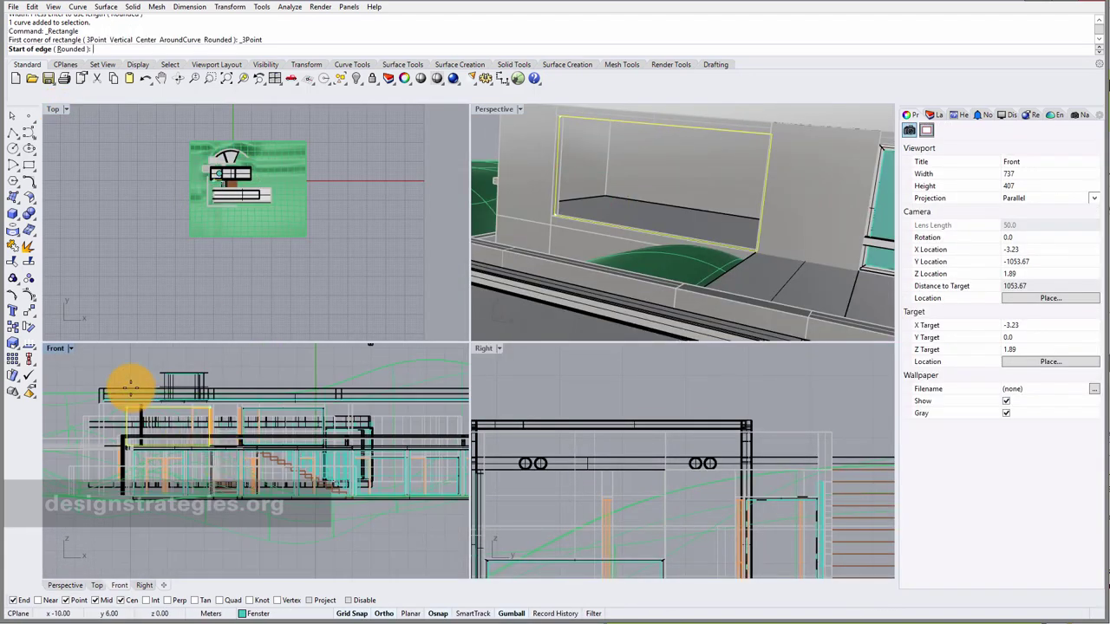
{"action": "scroll", "coordinate": [125, 386], "scroll_direction": "up", "scroll_amount": 3}
{"action": "key", "text": "Escape"}
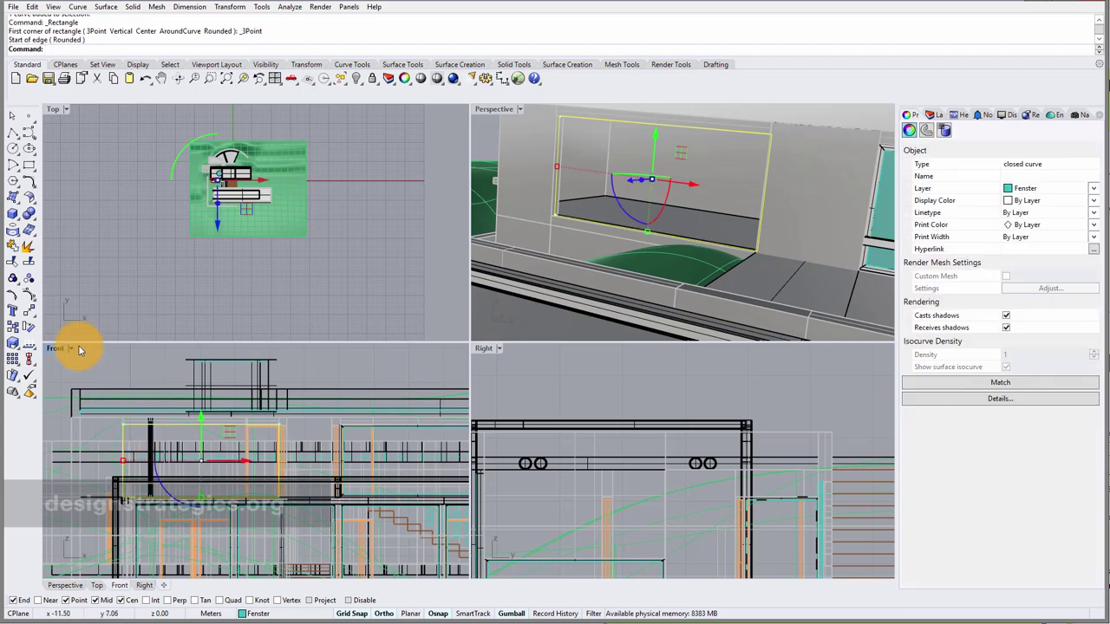
{"action": "scroll", "coordinate": [131, 440], "scroll_direction": "up", "scroll_amount": 5}
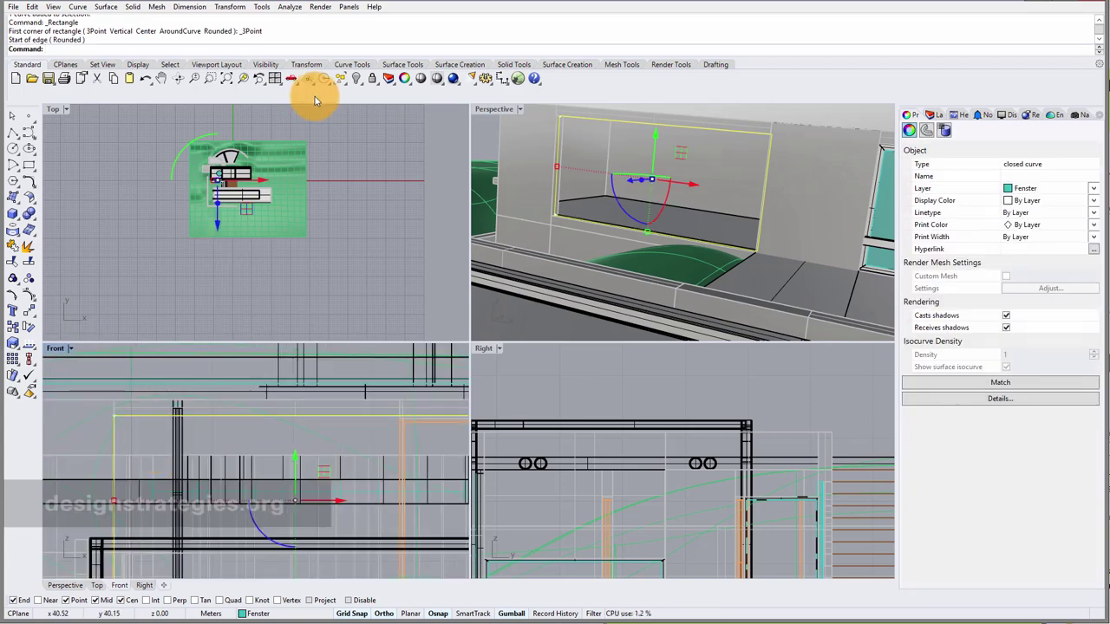
{"action": "left_click", "coordinate": [363, 87]}
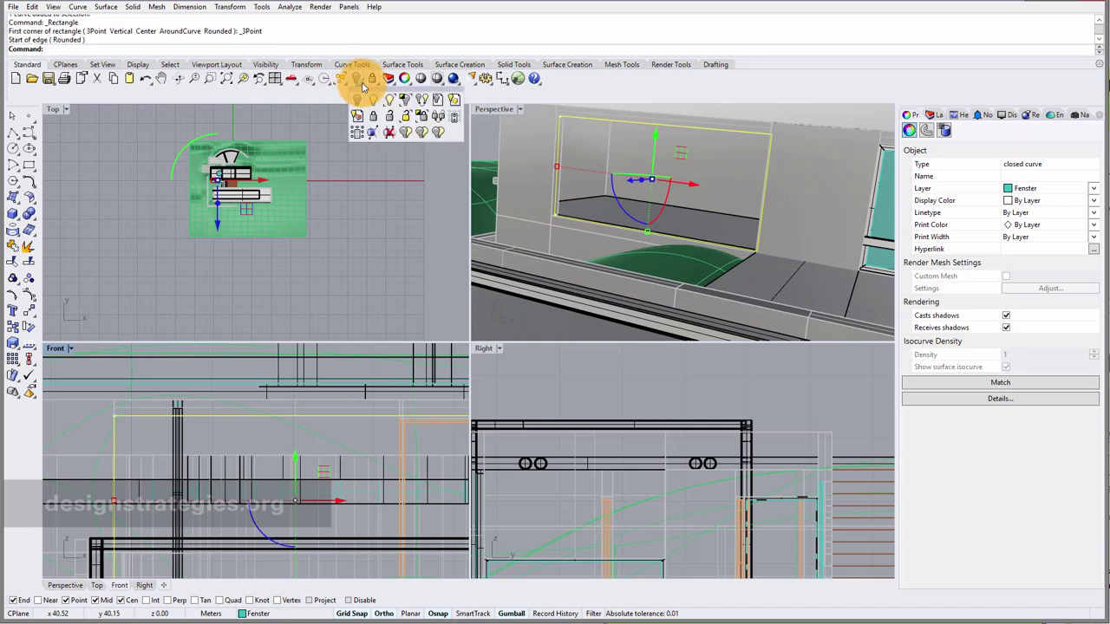
{"action": "left_click", "coordinate": [405, 101]}
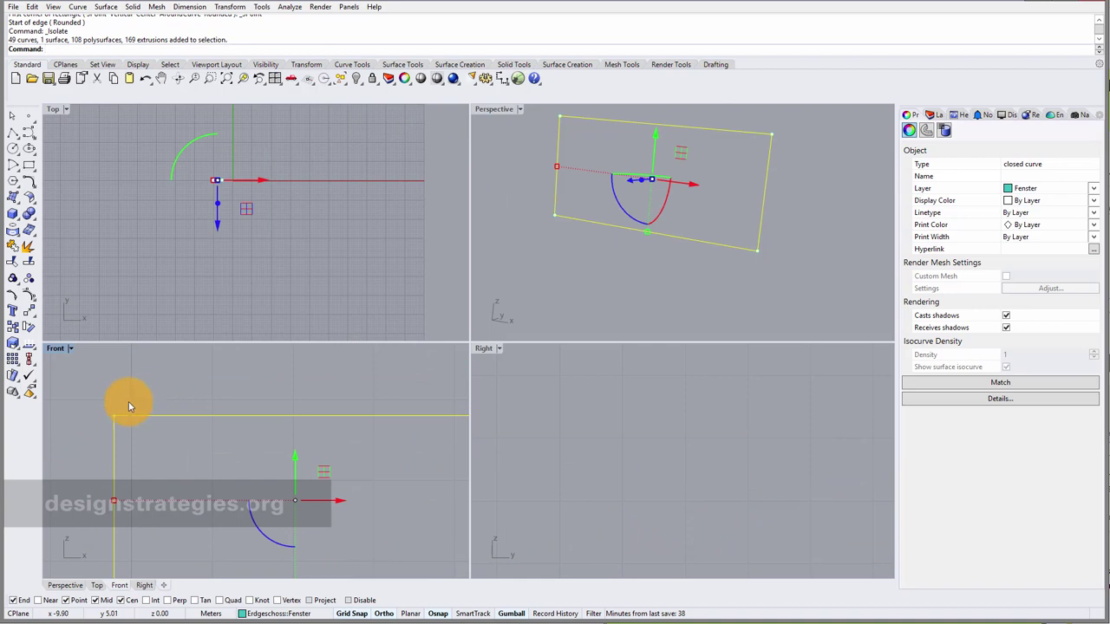
Step: Offset the window rectangle 0.08 inward in the Front viewport
{"action": "scroll", "coordinate": [128, 404], "scroll_direction": "down", "scroll_amount": 2}
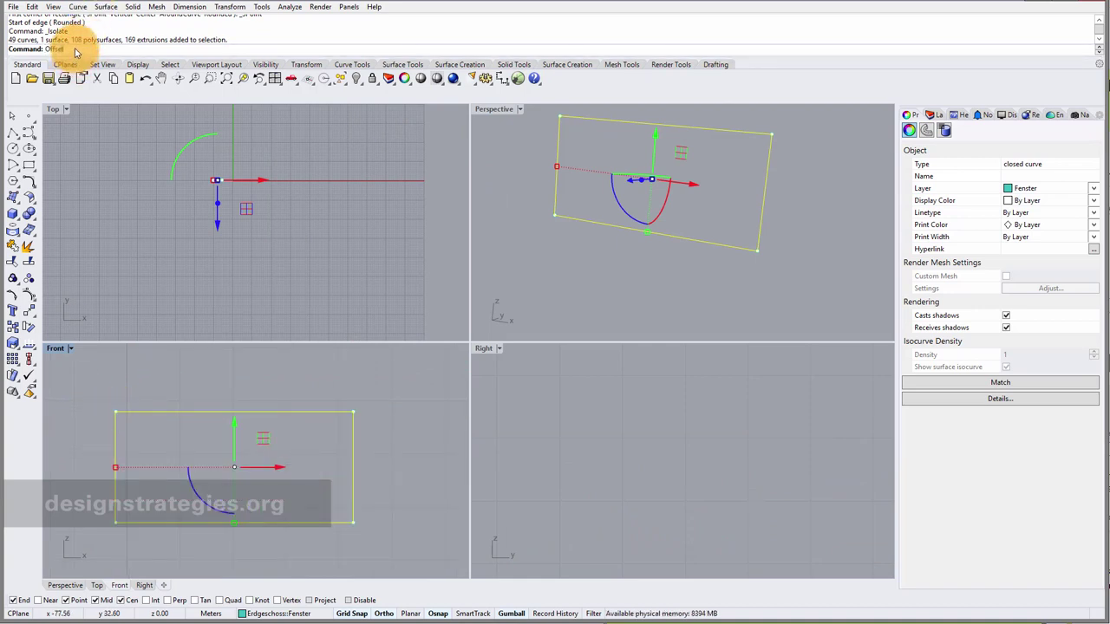
{"action": "key", "text": "Return"}
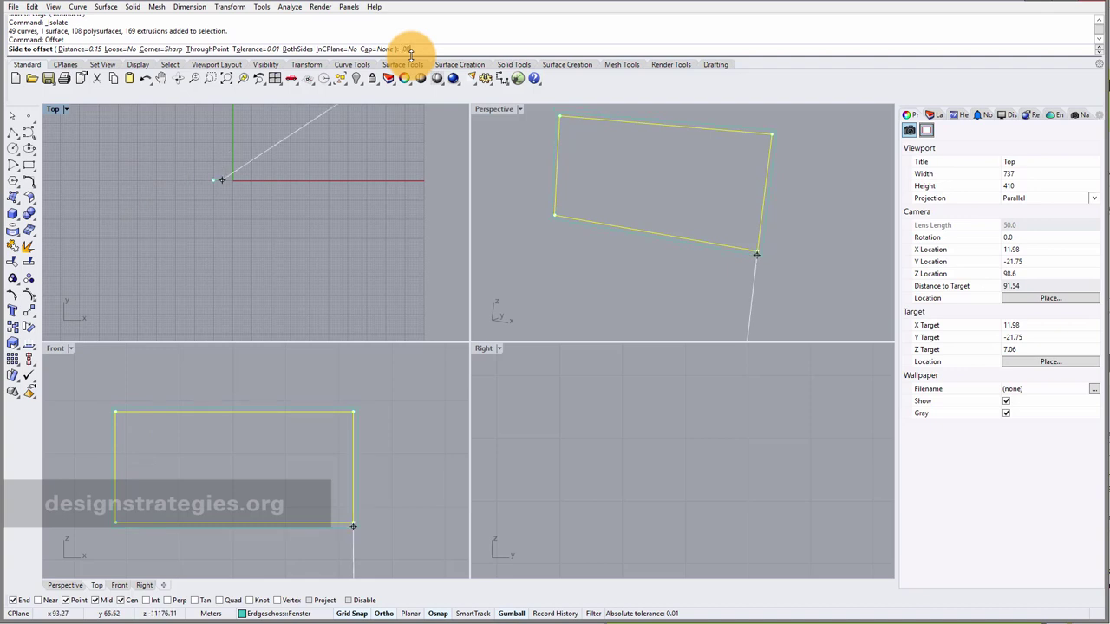
{"action": "key", "text": "Return"}
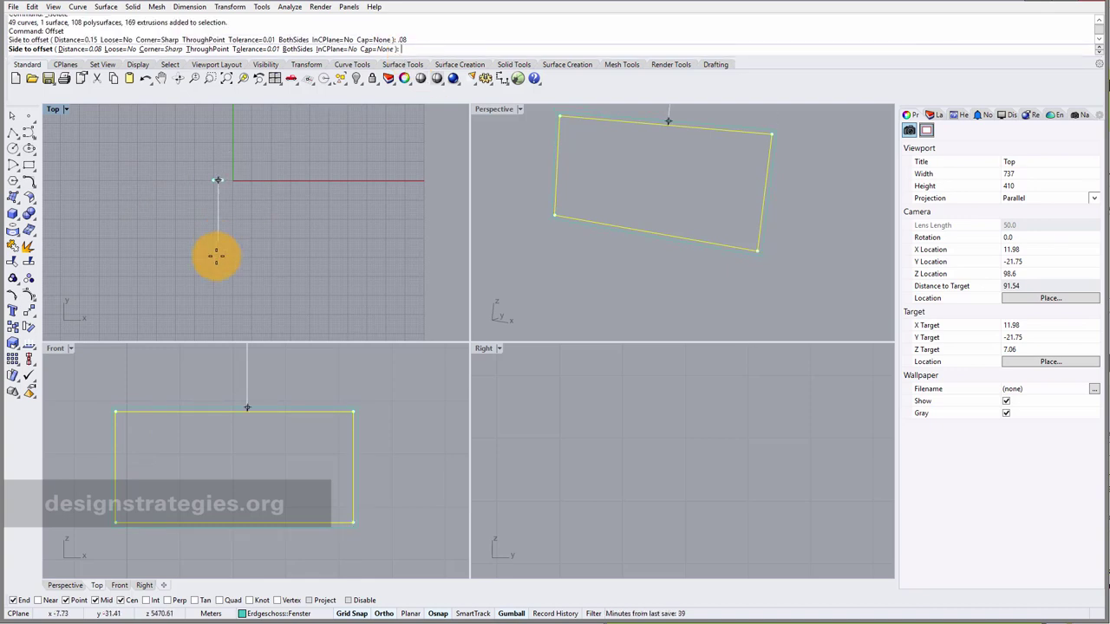
{"action": "scroll", "coordinate": [141, 415], "scroll_direction": "up", "scroll_amount": 3}
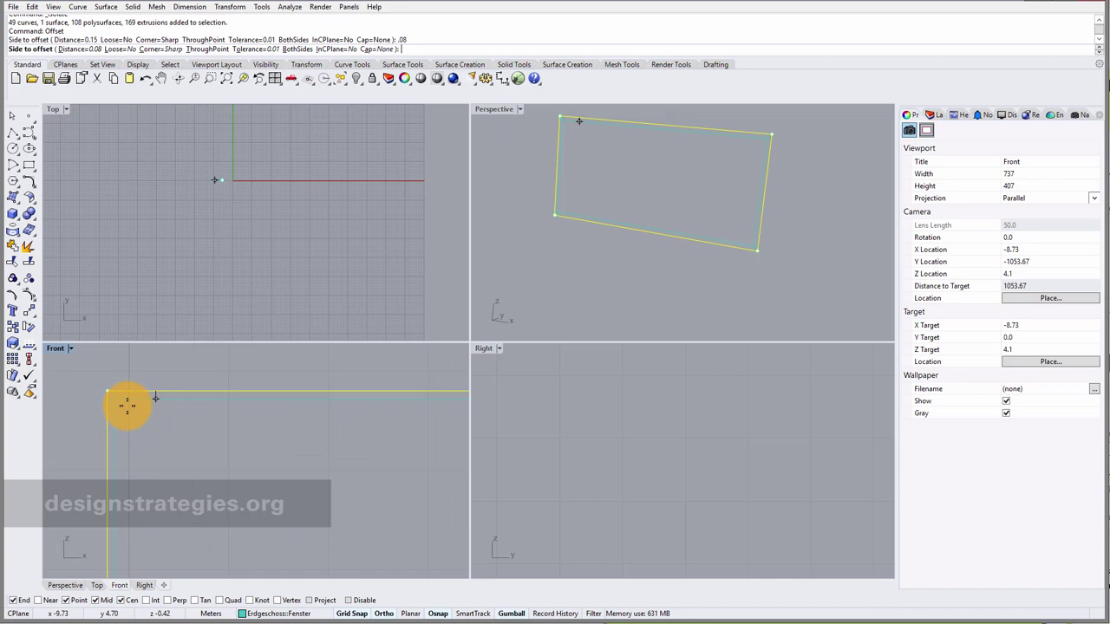
{"action": "left_click", "coordinate": [126, 405]}
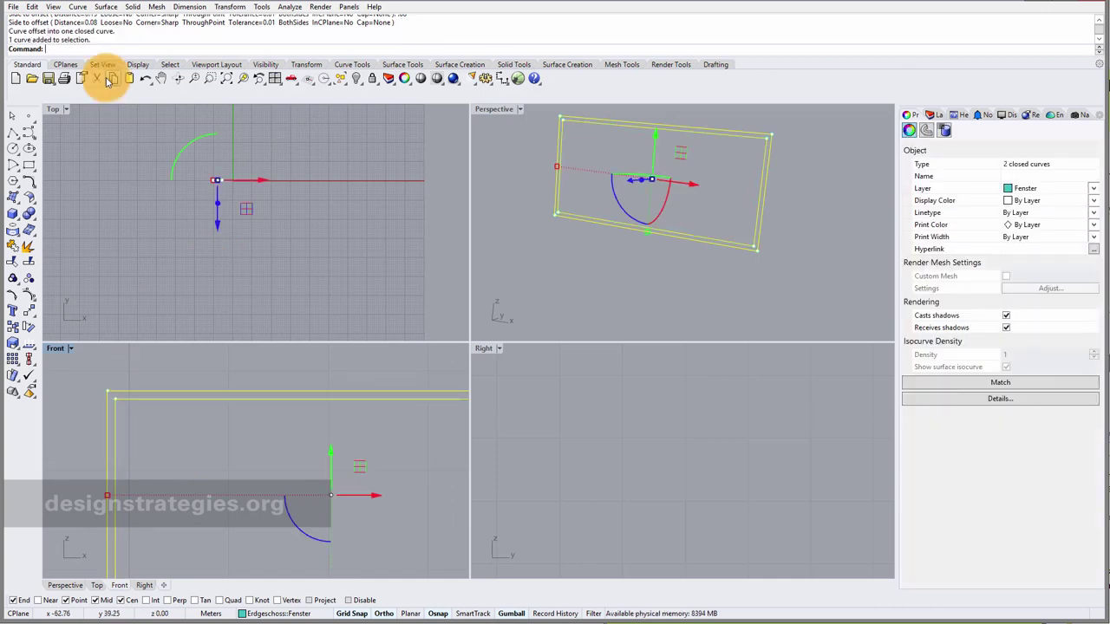
Step: Extrude both rectangles with ExtrudeCrv at the default 0.08 distance into a frame
{"action": "type", "text": "rudecrv"}
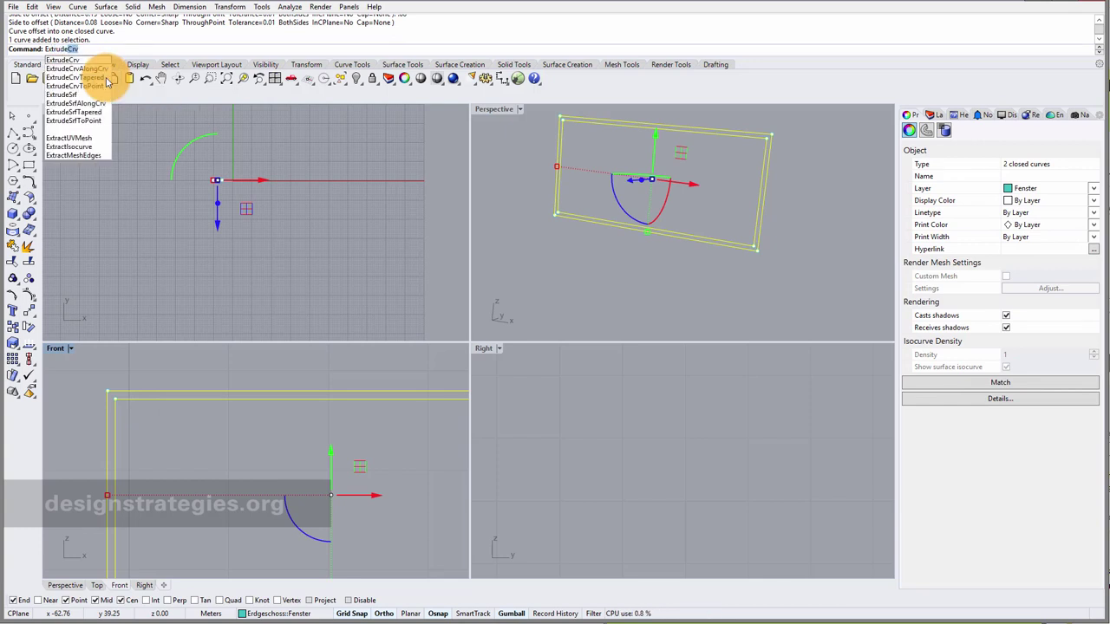
{"action": "key", "text": "Return"}
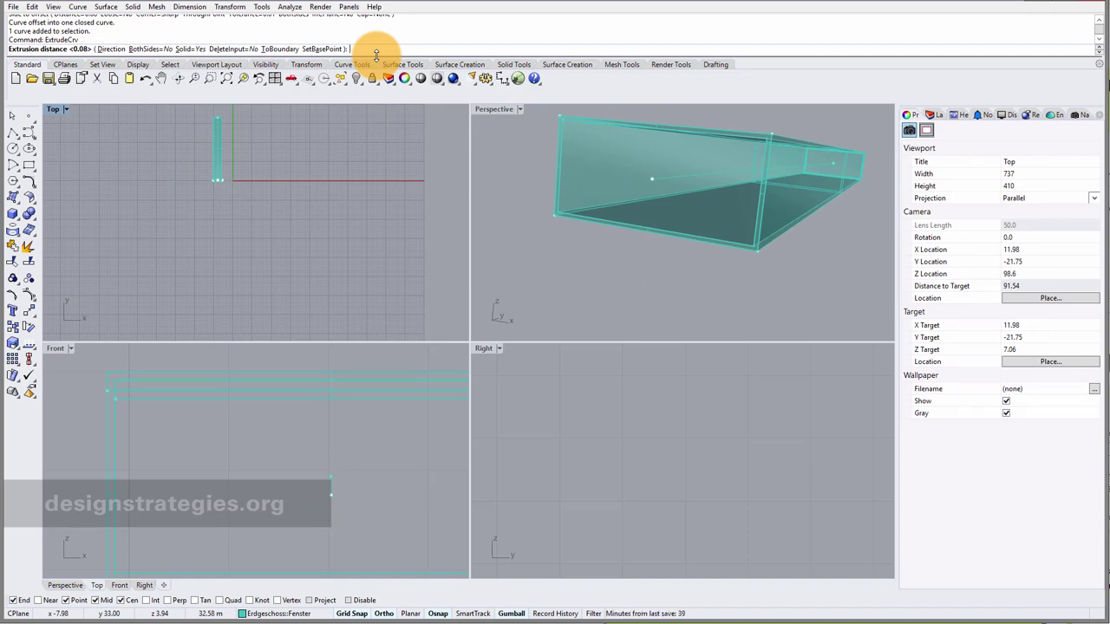
{"action": "key", "text": "Return"}
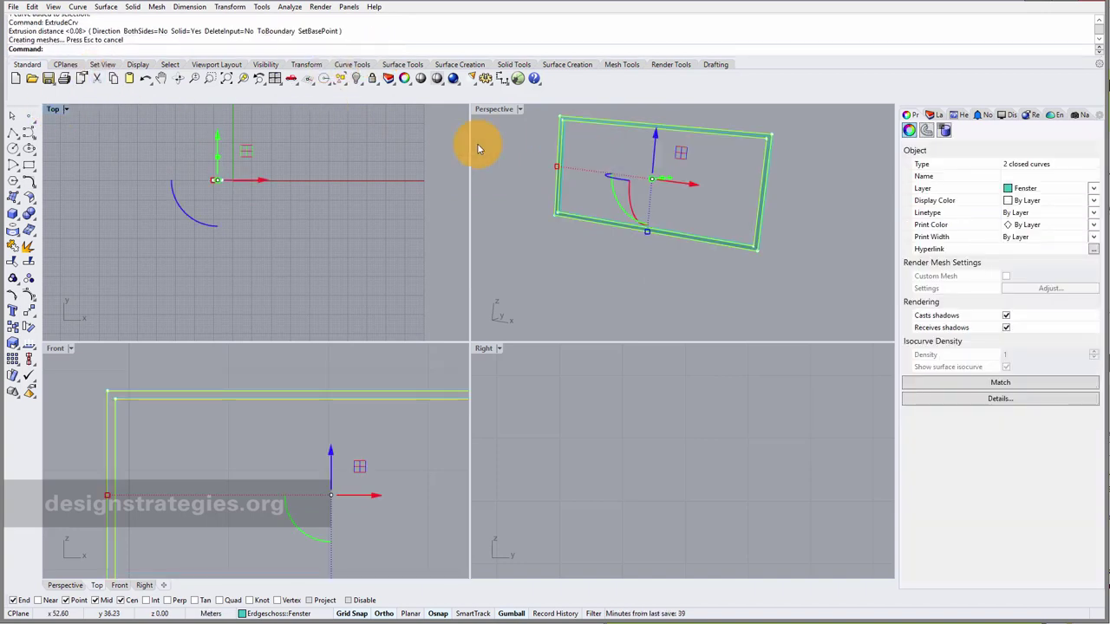
{"action": "mouse_move", "coordinate": [632, 182]}
{"action": "right_mouse_down"}
{"action": "mouse_move", "coordinate": [595, 199]}
{"action": "mouse_move", "coordinate": [675, 184]}
{"action": "mouse_move", "coordinate": [616, 187]}
{"action": "right_mouse_up"}
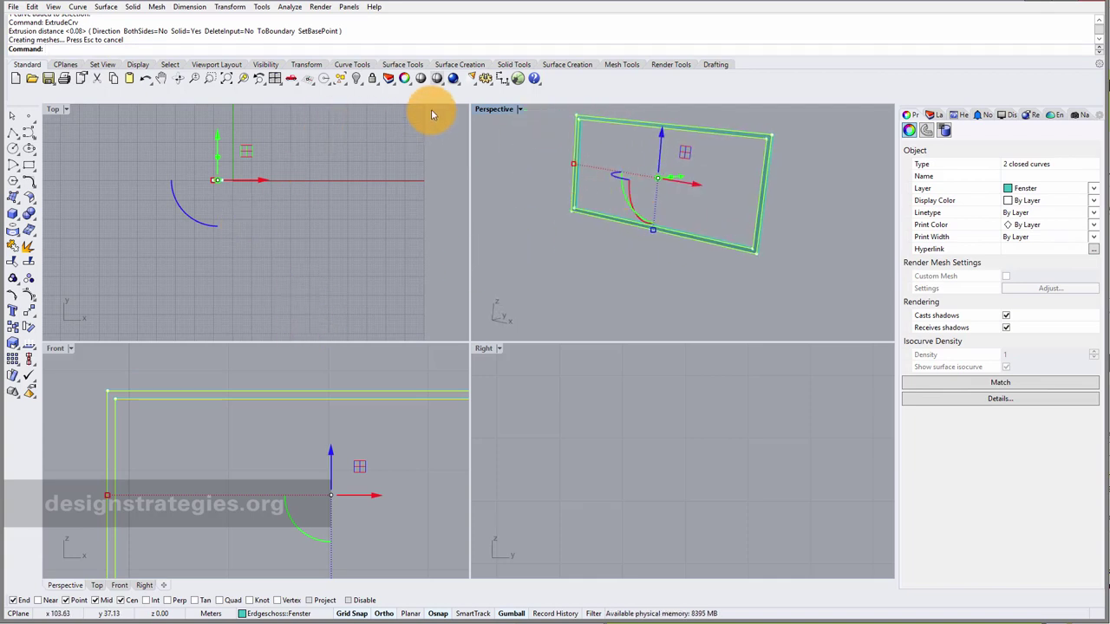
Step: Show all 327 hidden house objects again
{"action": "left_click", "coordinate": [356, 79]}
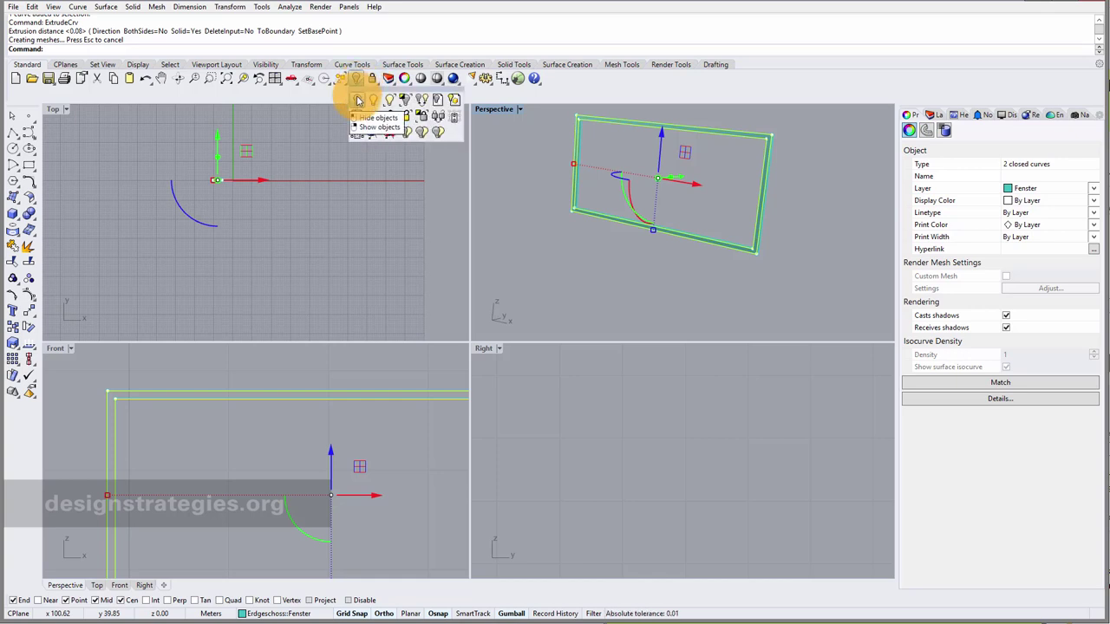
{"action": "right_click", "coordinate": [358, 101]}
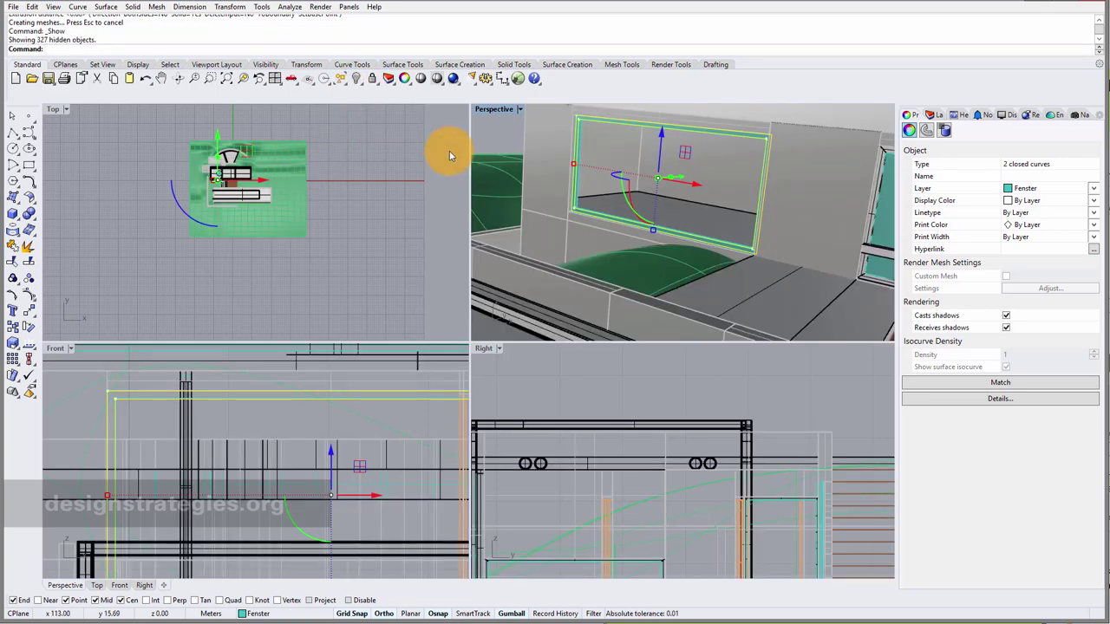
{"action": "scroll", "coordinate": [621, 160], "scroll_direction": "up", "scroll_amount": 2}
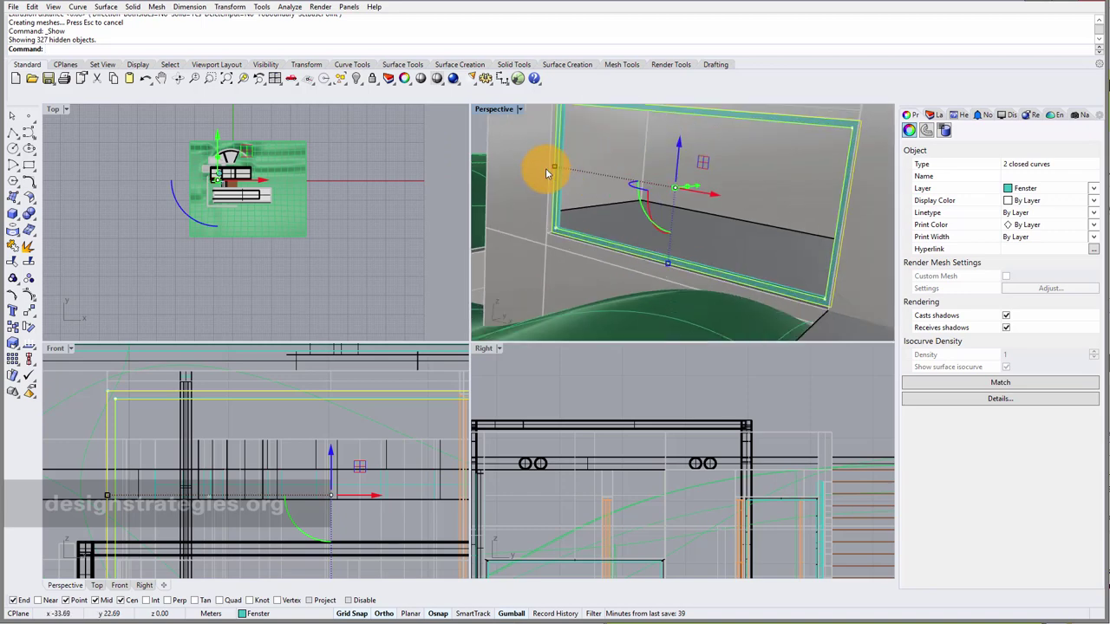